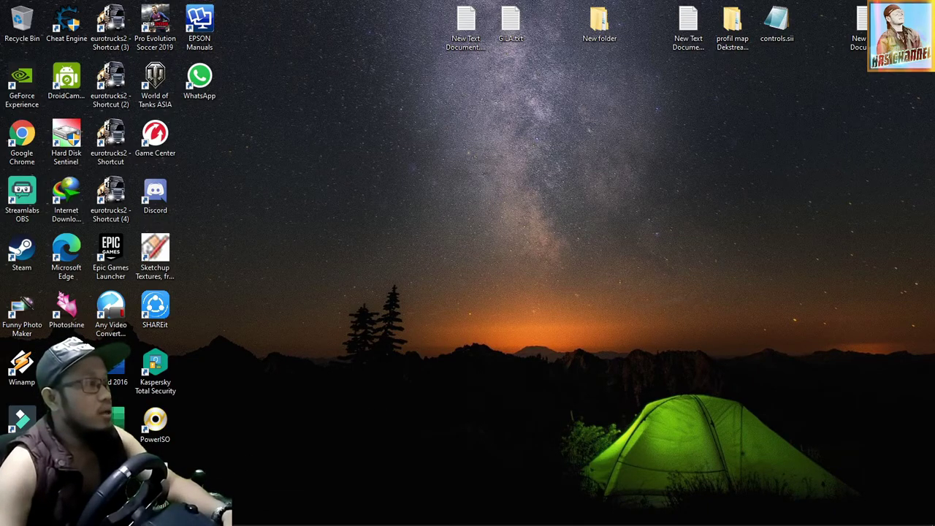
# Step: View the dd.jpg picture of the SpintiresMod launcher and close it
pyautogui.click(229, 513)
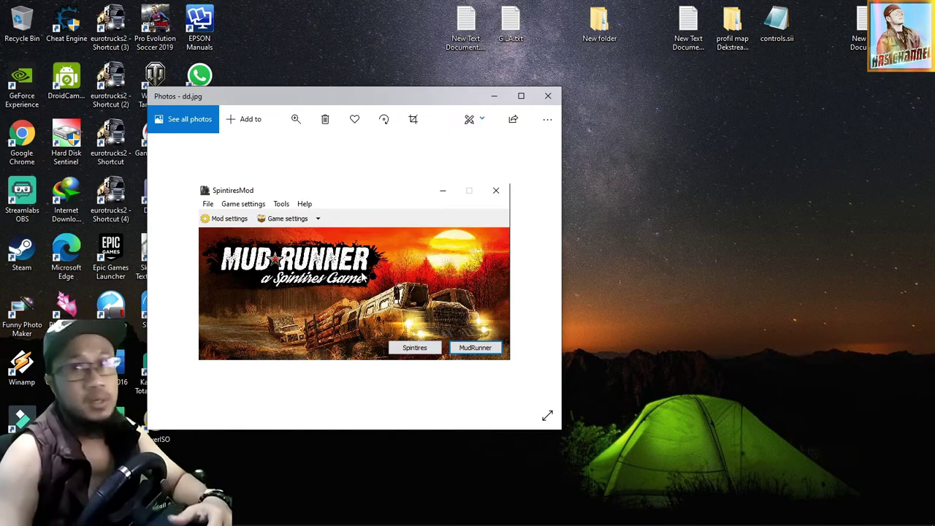
pyautogui.click(548, 97)
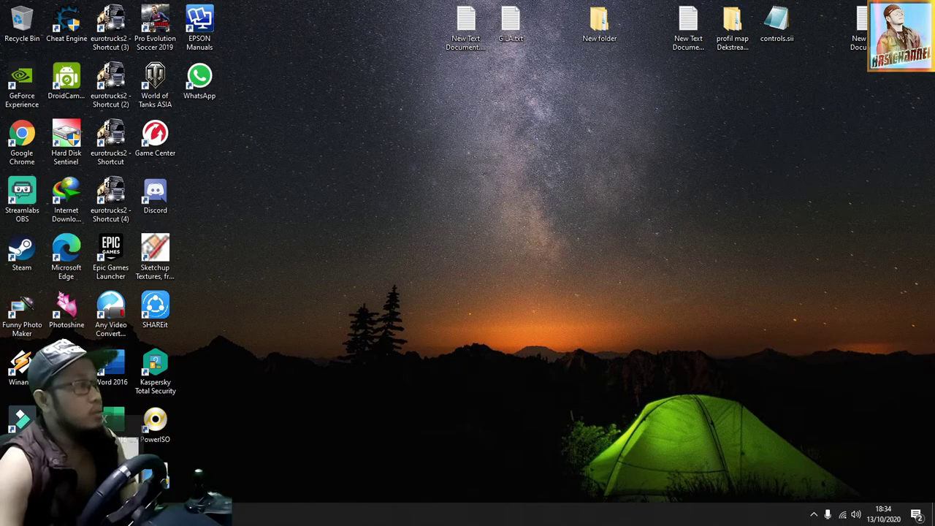
# Step: Open the mudrunner folder inside SPINTIRES OFROAD on the GAME2 (G:) drive
pyautogui.press('super+e')
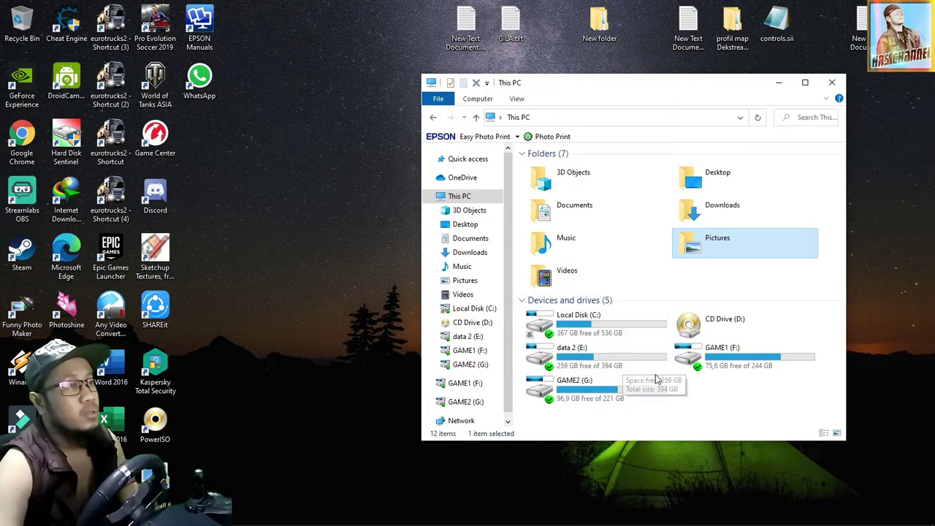
pyautogui.doubleClick(587, 396)
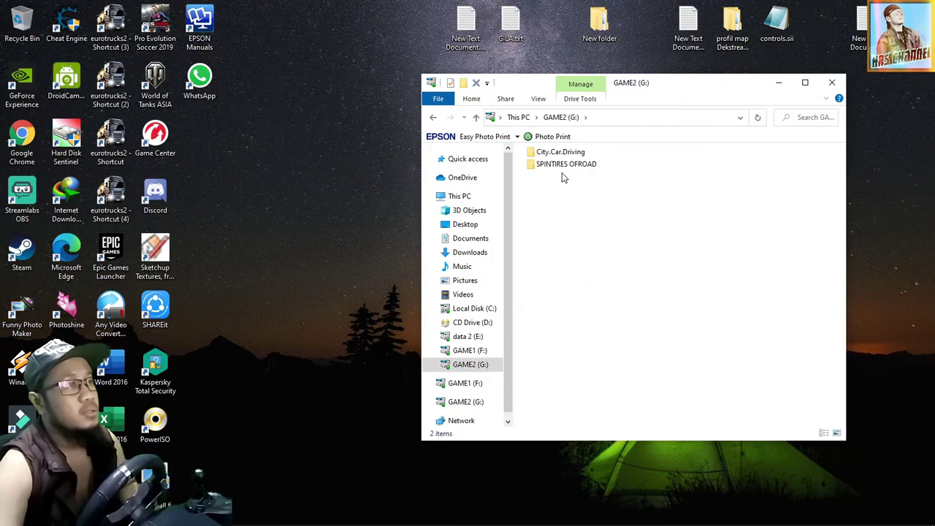
pyautogui.doubleClick(562, 165)
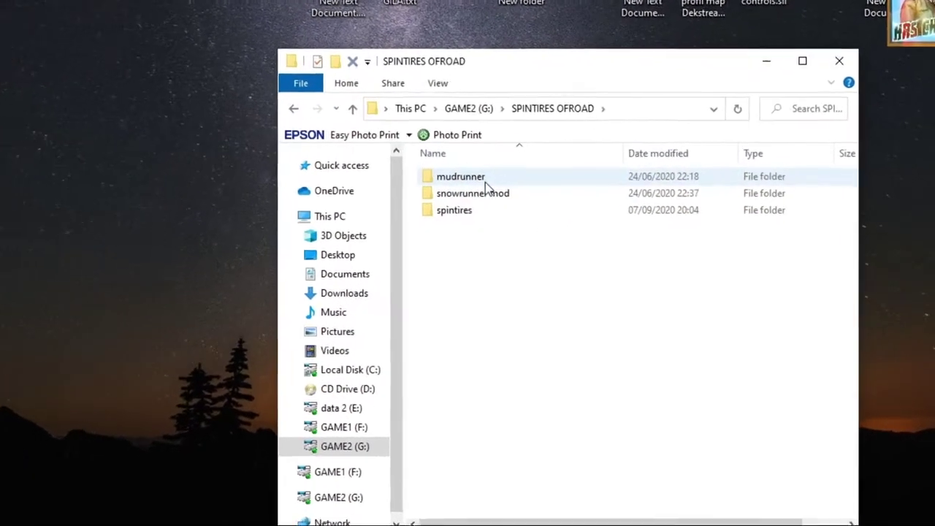
pyautogui.doubleClick(491, 185)
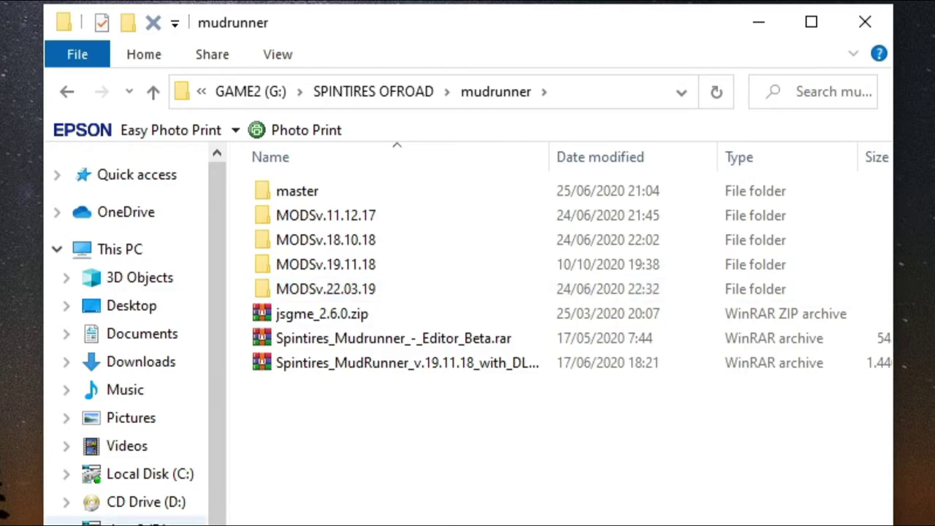
# Step: Examine the game version folders in the offroad folder on the data 2 (E:) drive
pyautogui.click(131, 521)
pyautogui.doubleClick(314, 314)
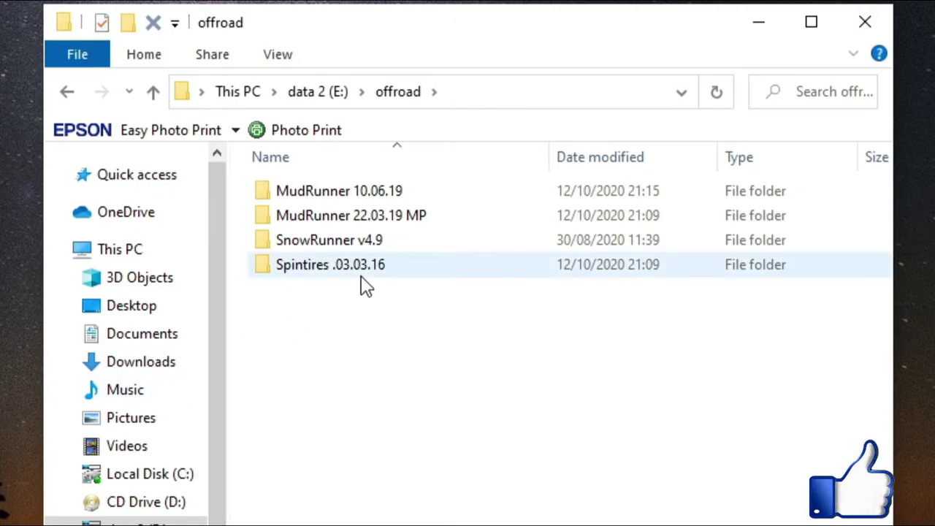
pyautogui.moveTo(355, 277)
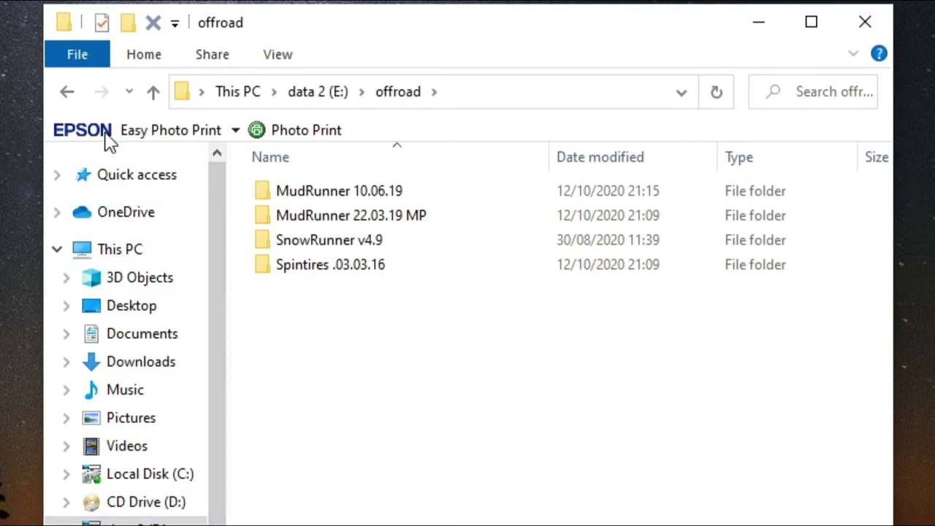
# Step: Return to the mudrunner folder on GAME2 (G:) and open the grafik folder inside MODSv.22.03.19
pyautogui.click(64, 98)
pyautogui.click(62, 97)
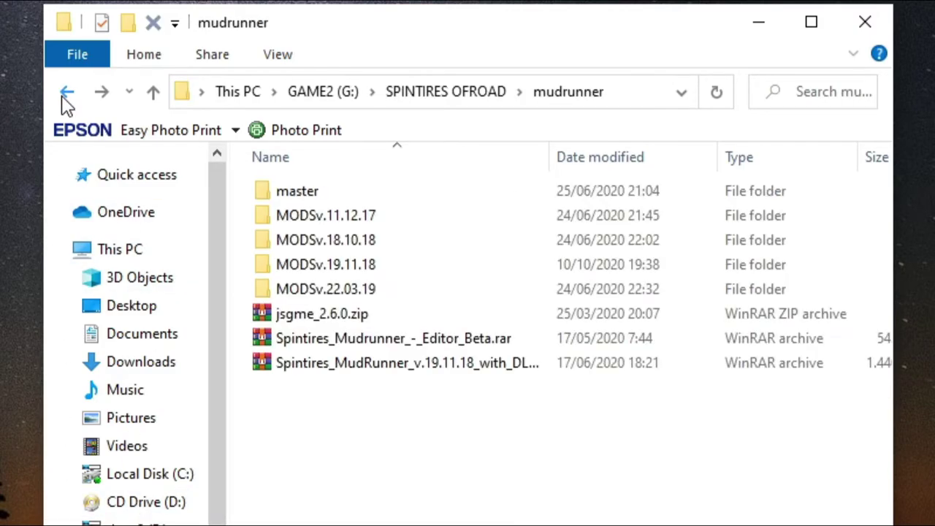
pyautogui.doubleClick(326, 294)
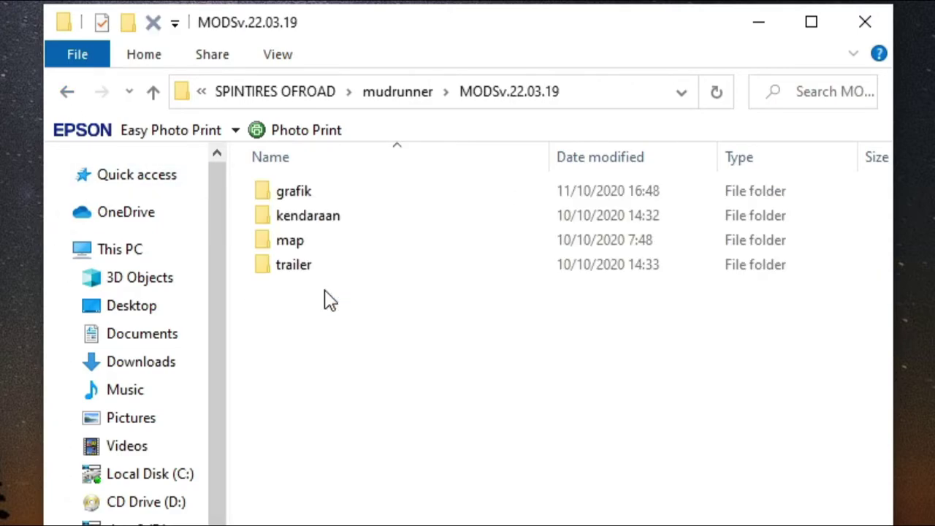
pyautogui.doubleClick(307, 193)
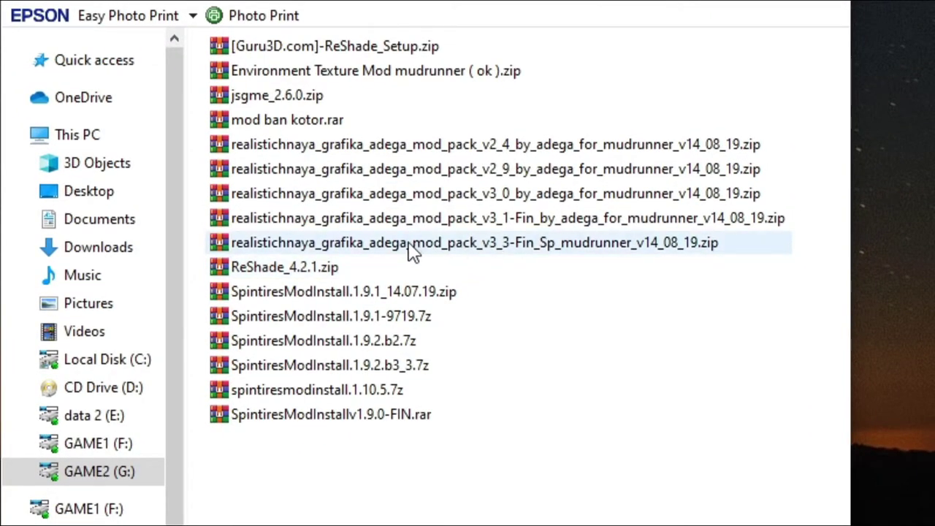
# Step: Examine the contents of the Adega mod pack v3_3 archive, then compare the other mod pack and SpintiresModInstall archives in the grafik folder
pyautogui.doubleClick(489, 244)
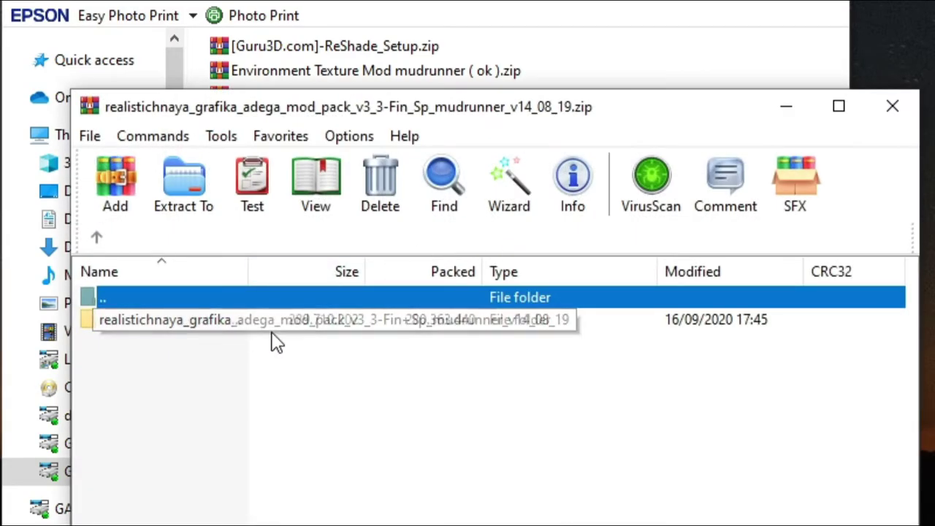
pyautogui.doubleClick(203, 329)
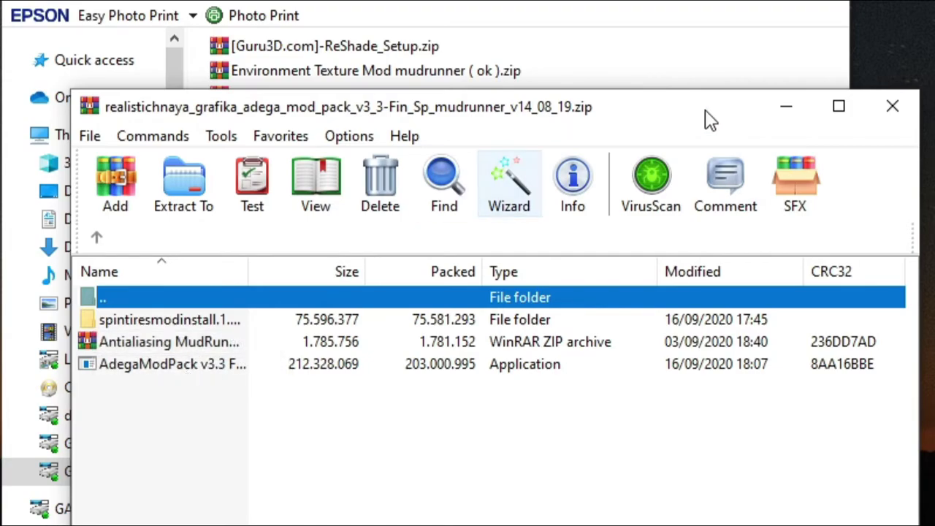
pyautogui.click(893, 108)
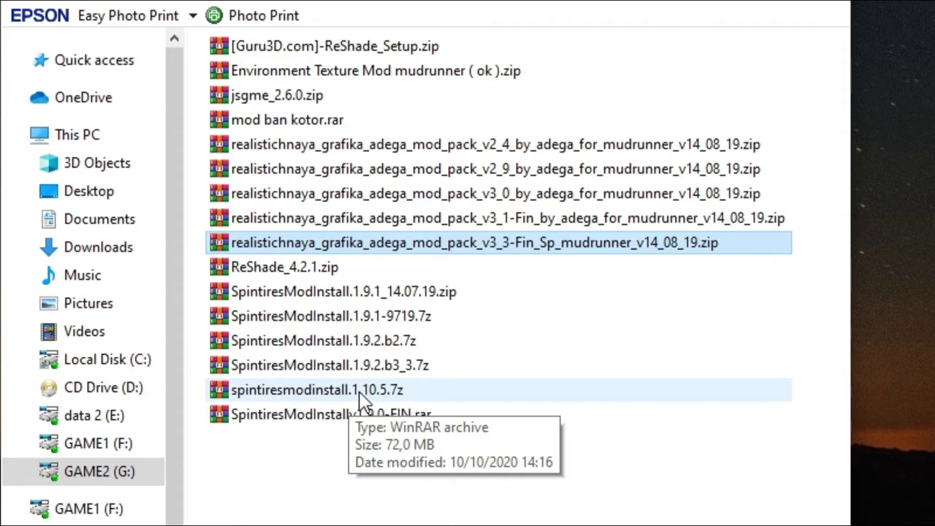
pyautogui.click(639, 224)
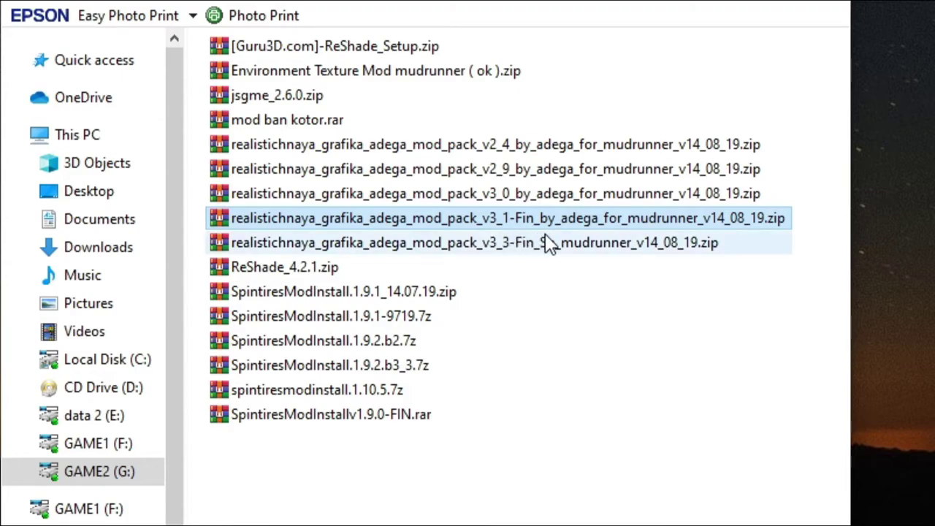
pyautogui.click(406, 379)
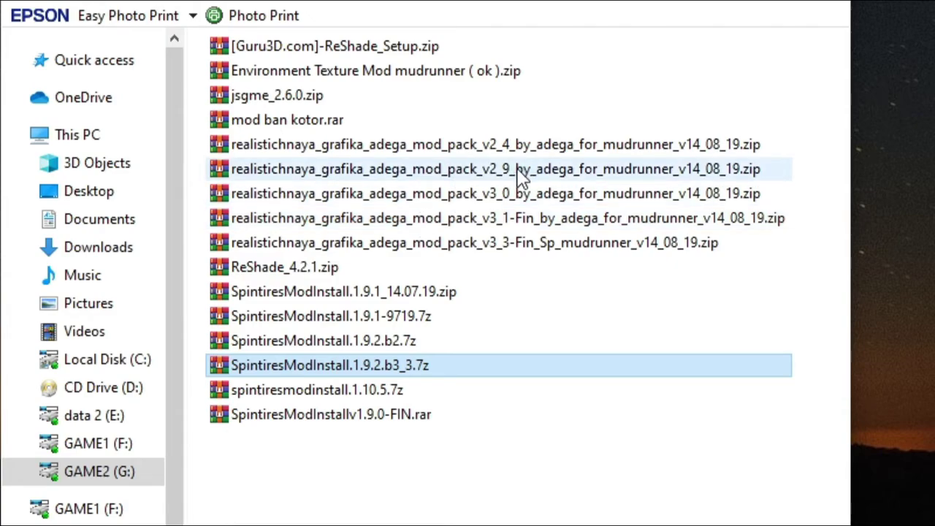
pyautogui.moveTo(550, 161)
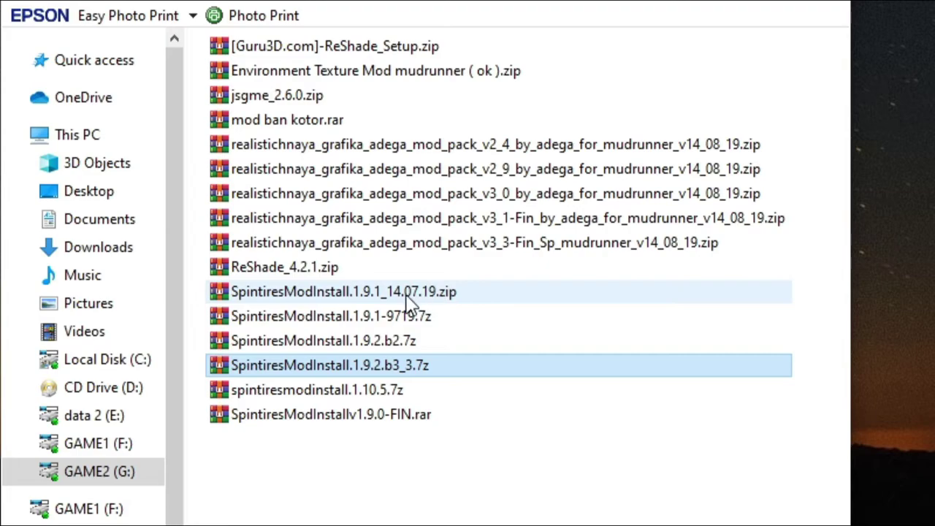
pyautogui.moveTo(398, 299)
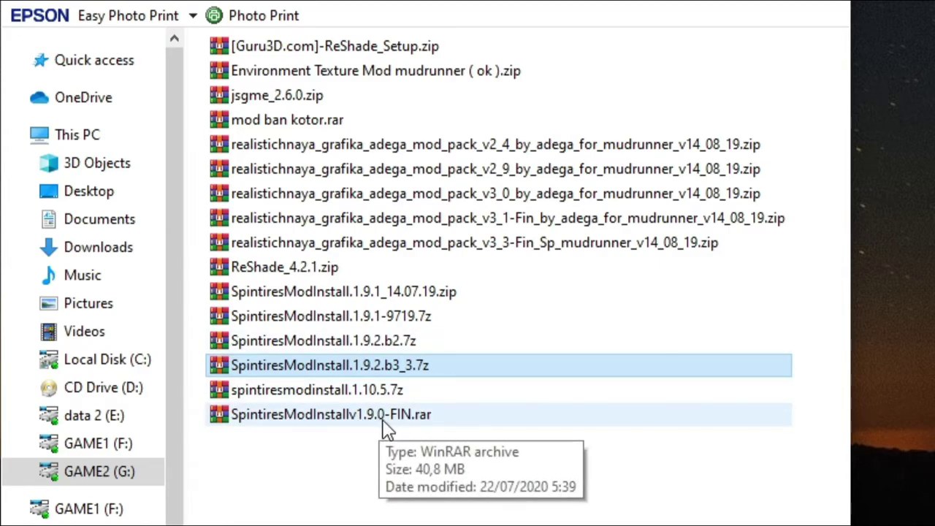
# Step: Run AdegaModPack v3.3 Fin+.exe from the realistichnaya_grafika_adega_mod_pack_v3_3-Fin_Sp_mudrunner_v14_08_19.zip archive and choose English as the setup language
pyautogui.click(588, 255)
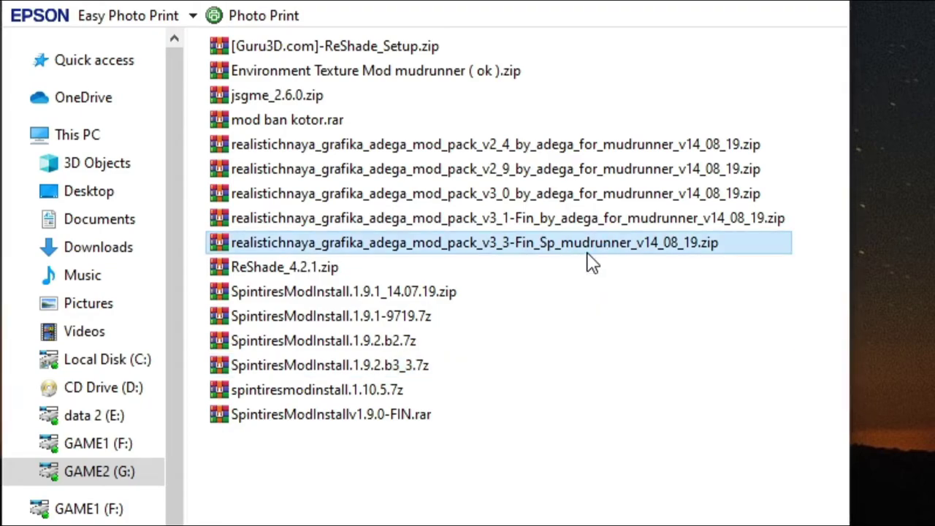
pyautogui.doubleClick(588, 262)
pyautogui.doubleClick(178, 325)
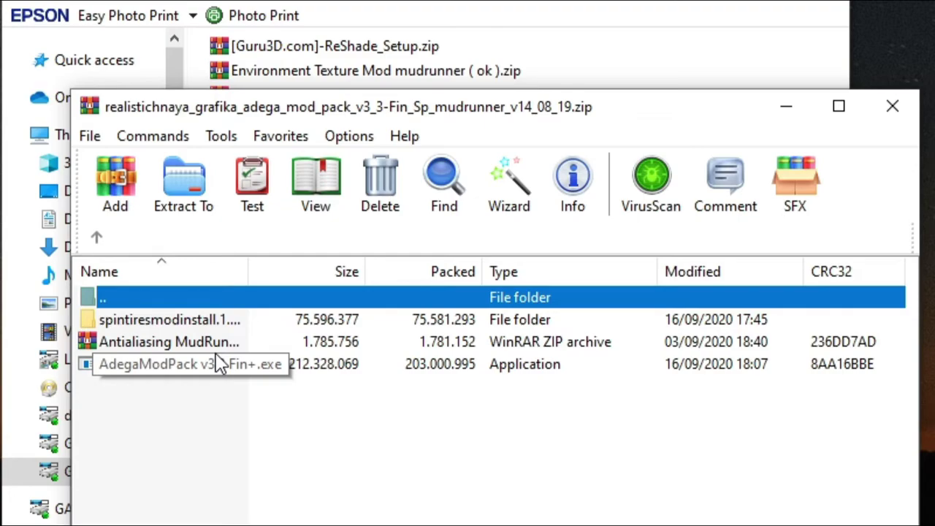
pyautogui.doubleClick(208, 373)
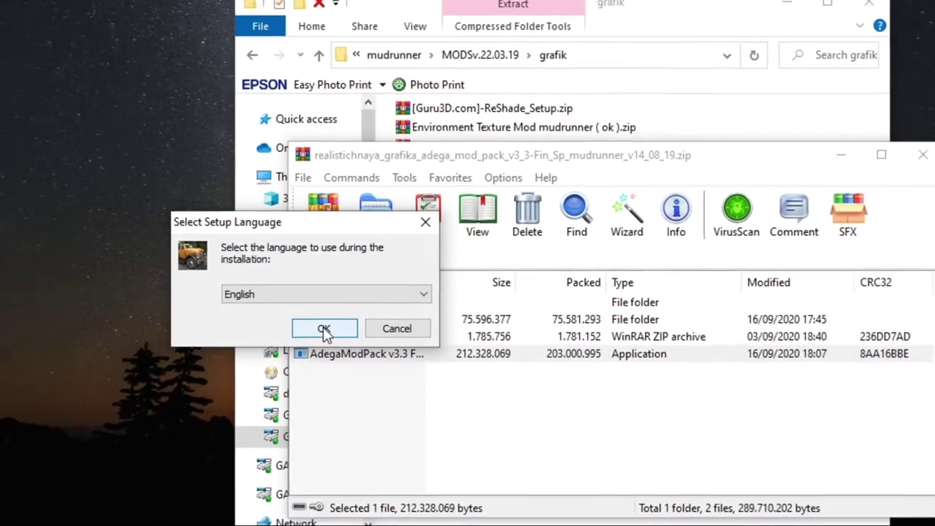
pyautogui.click(355, 333)
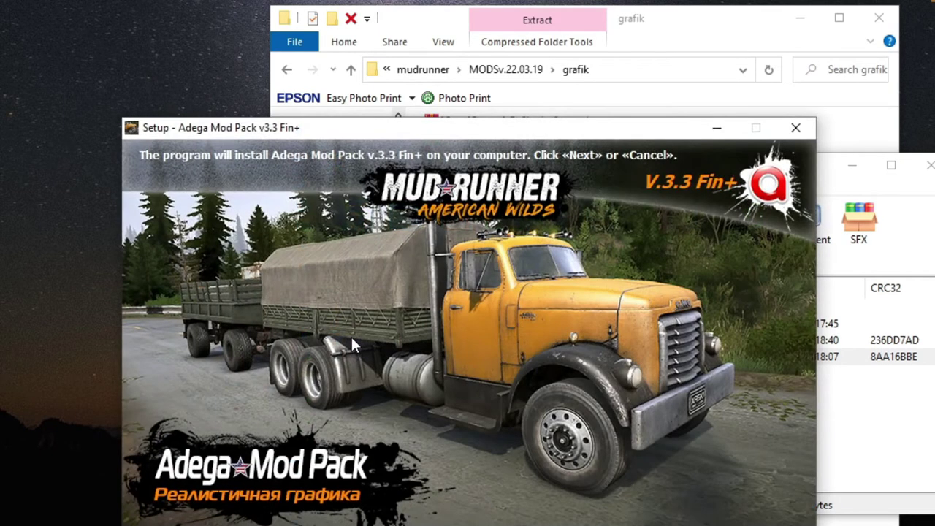
# Step: Continue past the setup welcome page, accept the license agreement, and proceed through the information page
pyautogui.press('Return')
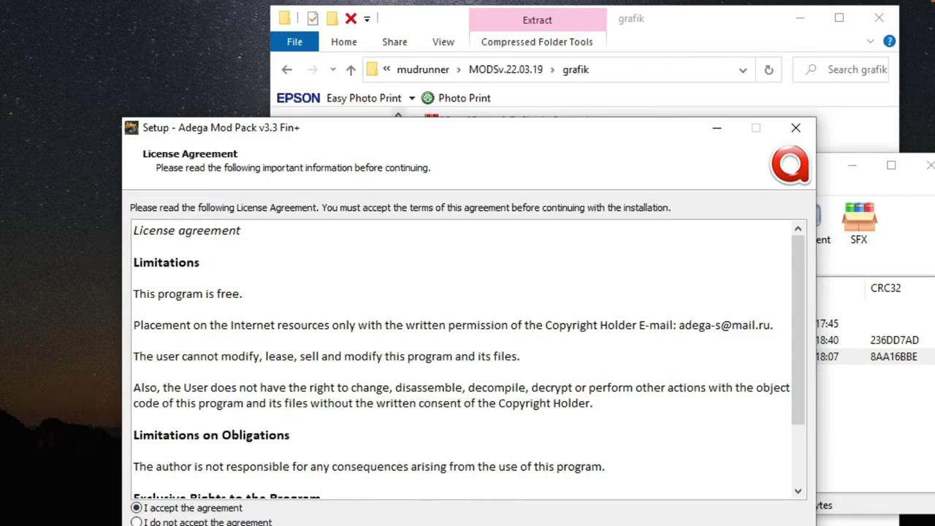
pyautogui.press('Return')
pyautogui.scroll(-3, 627, 482)
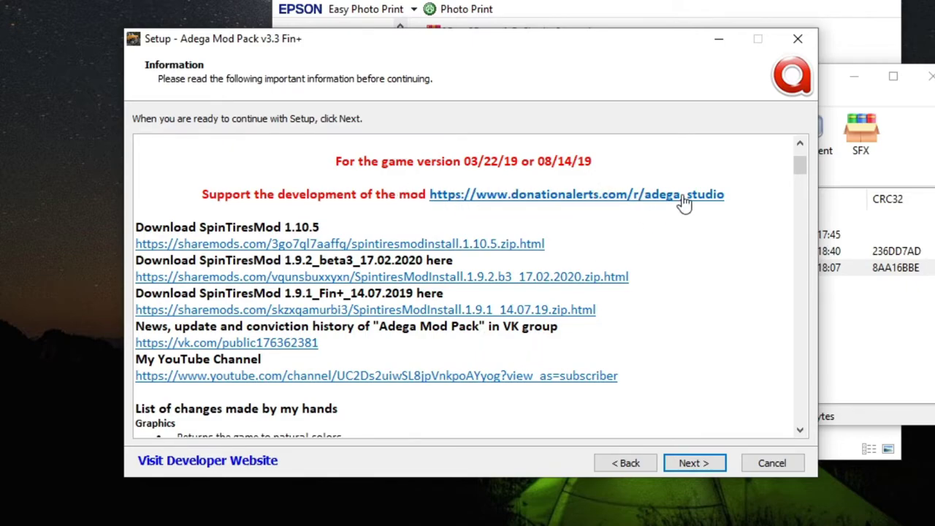
pyautogui.click(697, 463)
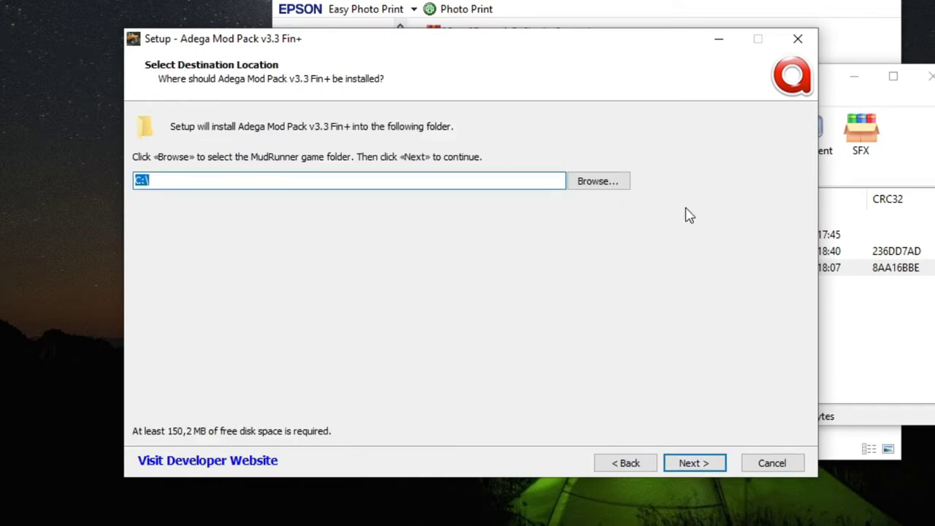
# Step: Set the installation destination to E:\offroad\MudRunner 10.06.19 and continue to component selection
pyautogui.click(603, 183)
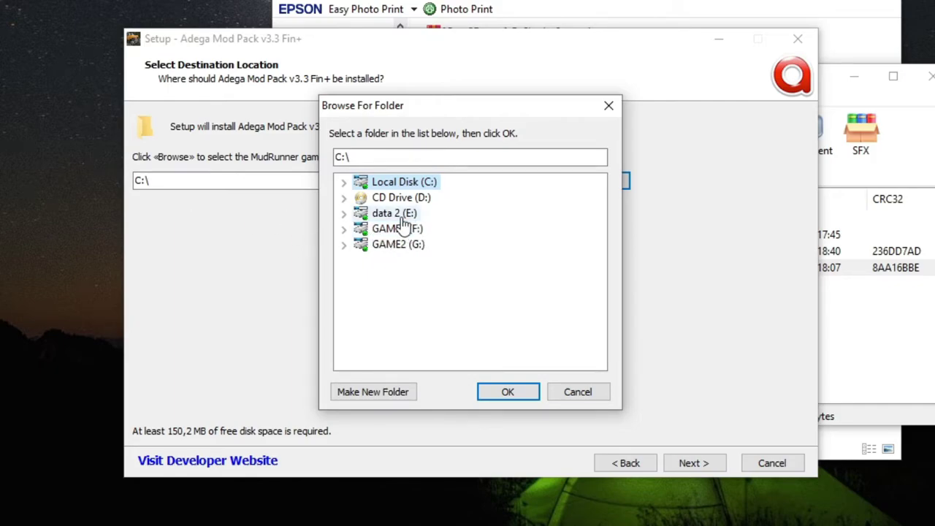
pyautogui.doubleClick(398, 214)
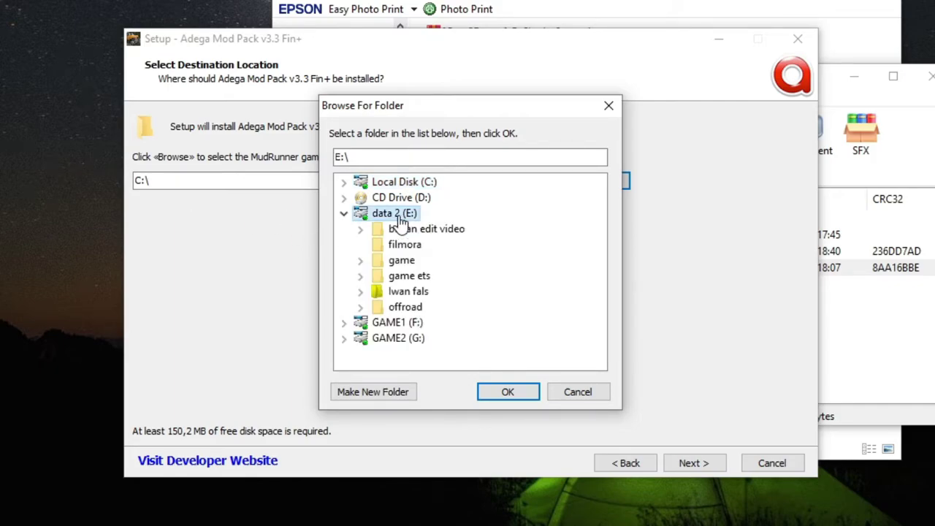
pyautogui.doubleClick(407, 307)
pyautogui.scroll(-1, 534, 303)
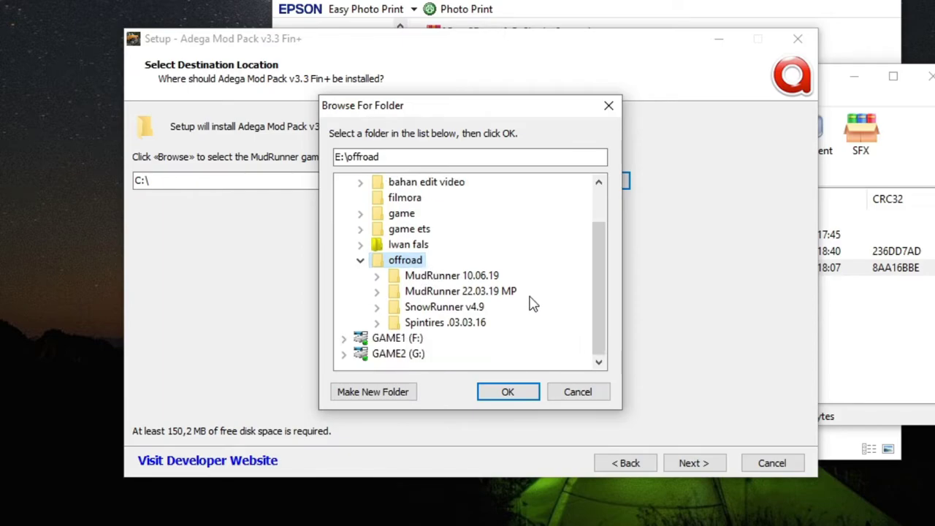
pyautogui.click(467, 281)
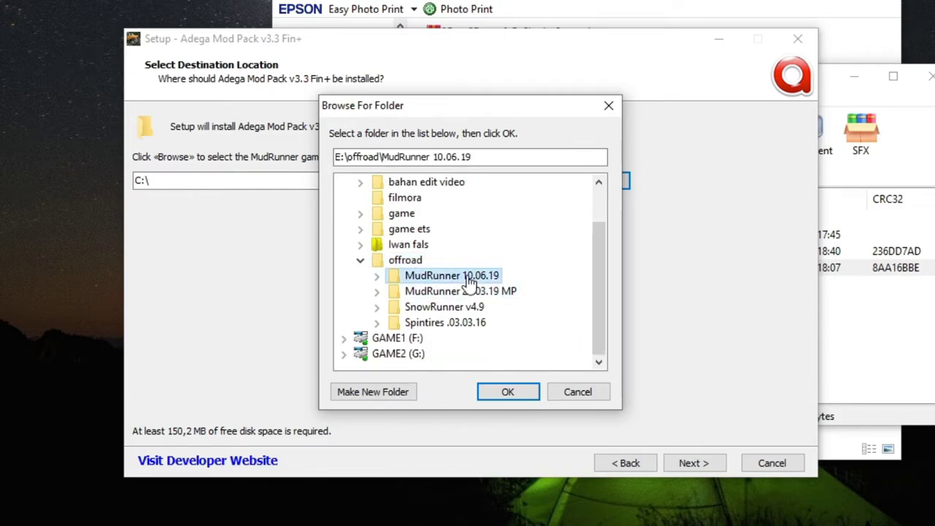
pyautogui.doubleClick(467, 281)
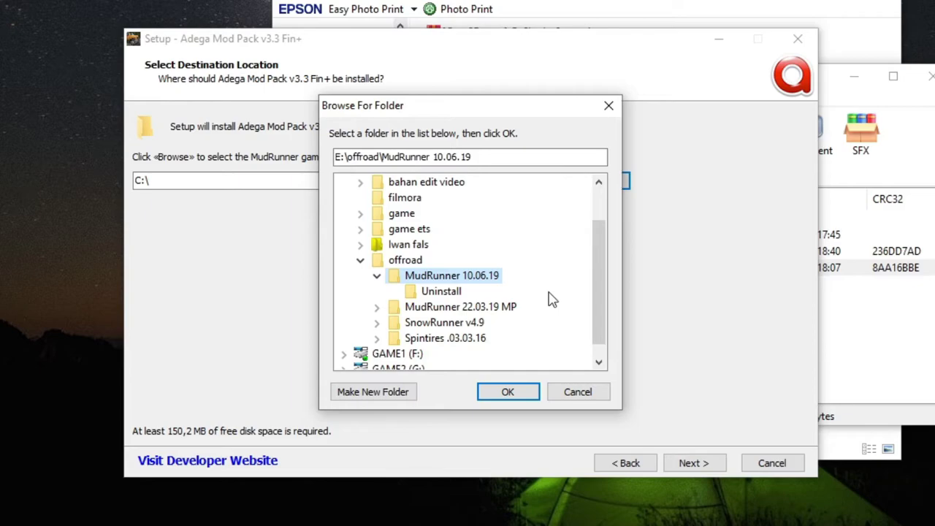
pyautogui.click(518, 395)
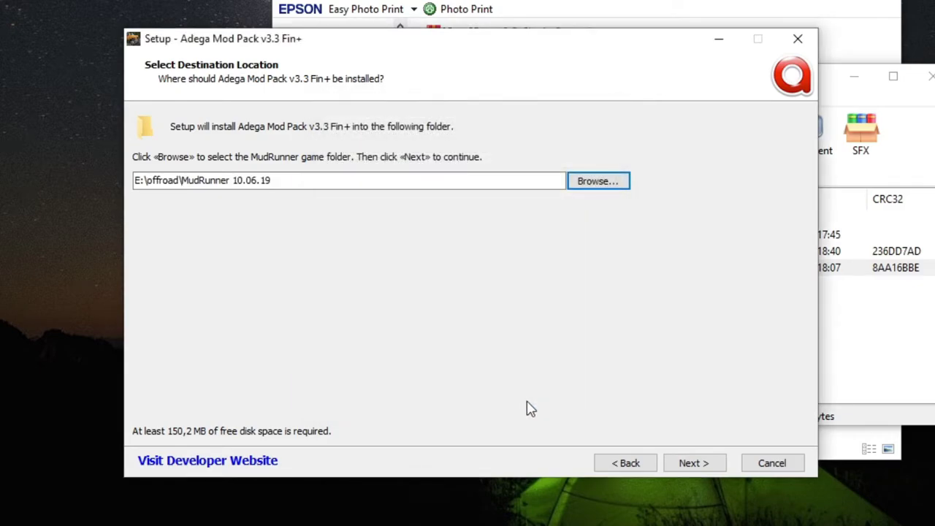
pyautogui.click(695, 463)
# Step: Try the moon variants under Dark sky at night and choose Without Moon
pyautogui.moveTo(255, 241)
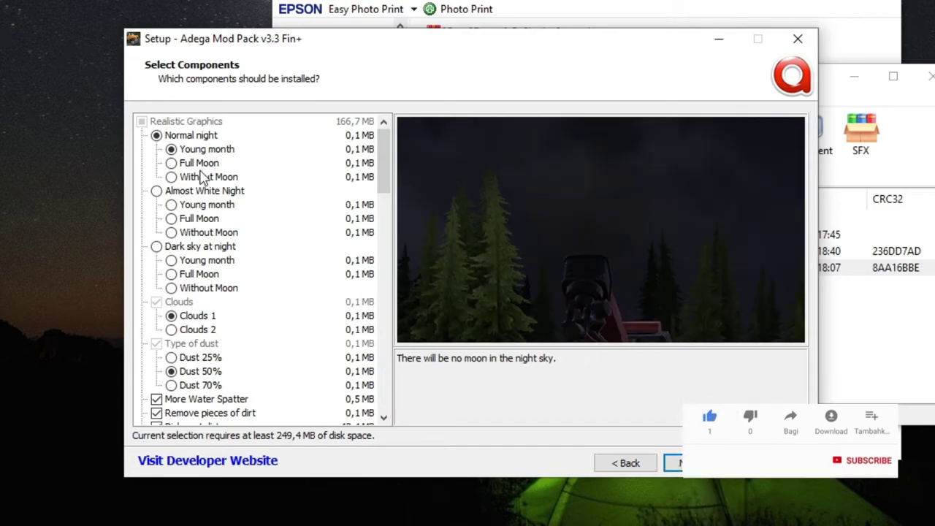
pyautogui.click(194, 289)
pyautogui.click(192, 275)
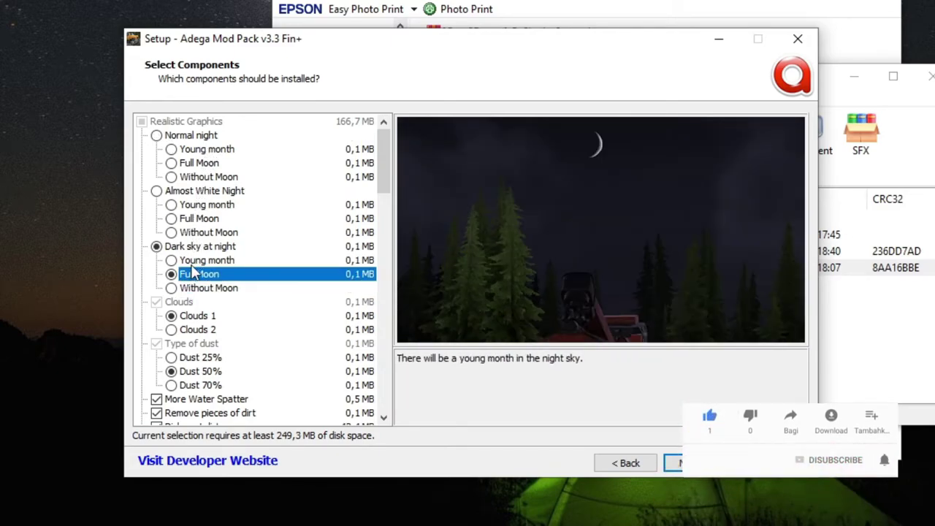
pyautogui.click(193, 262)
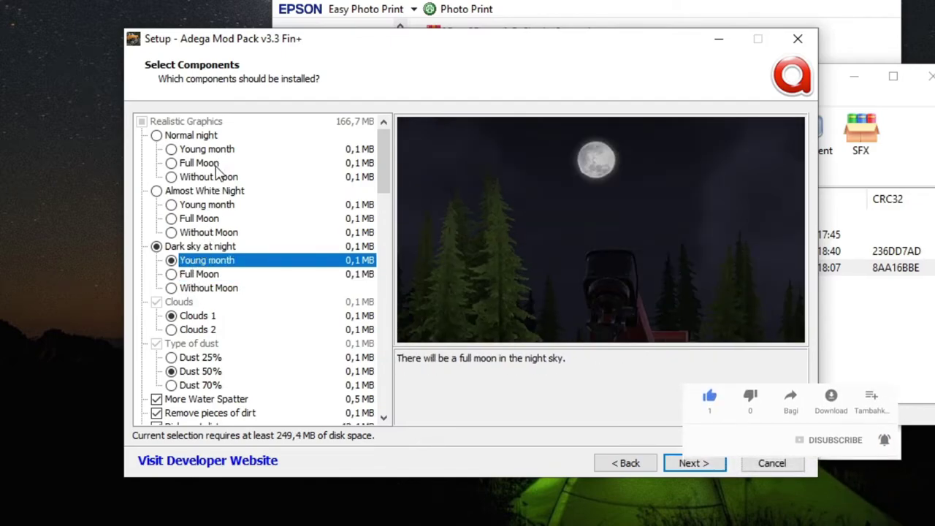
pyautogui.click(206, 290)
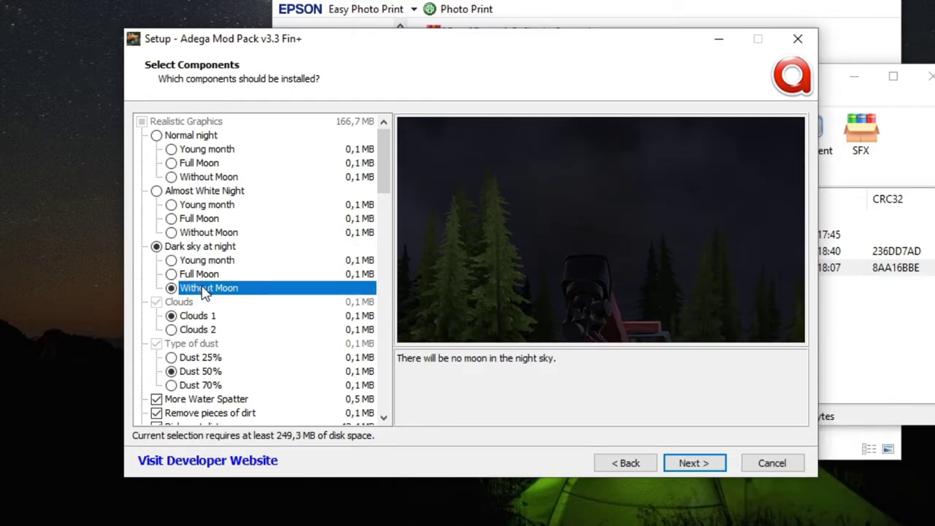
# Step: Choose Young month under Dark sky at night, with Clouds 2 and Dust 70% for the clouds and dust type
pyautogui.click(204, 275)
pyautogui.click(204, 261)
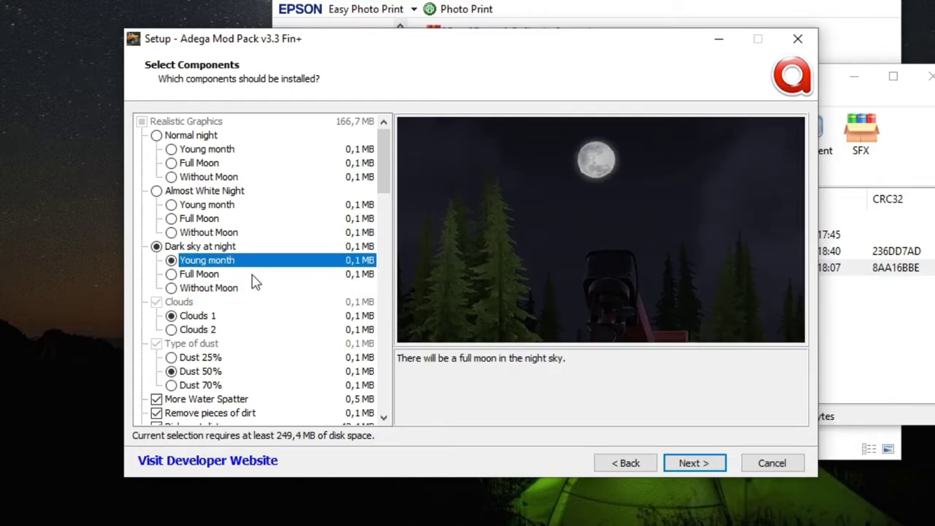
pyautogui.scroll(-2, 246, 278)
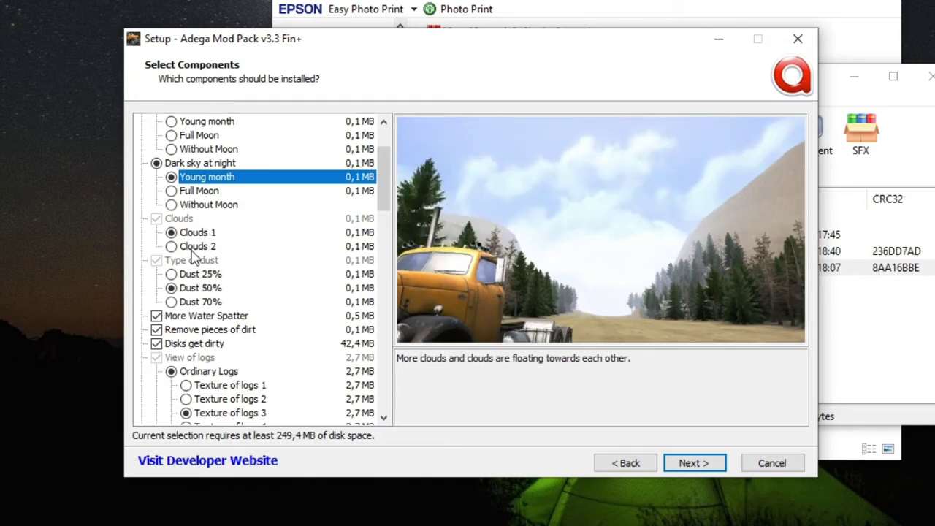
pyautogui.click(193, 249)
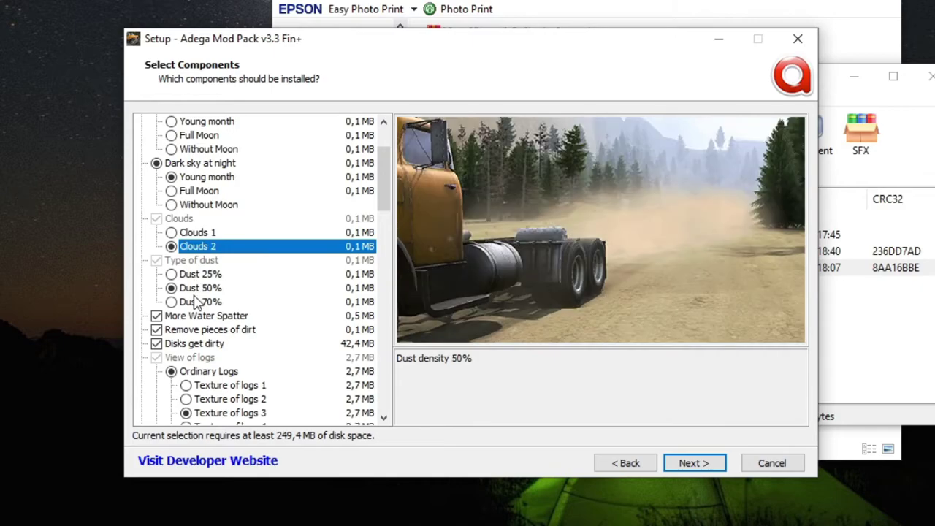
pyautogui.click(173, 303)
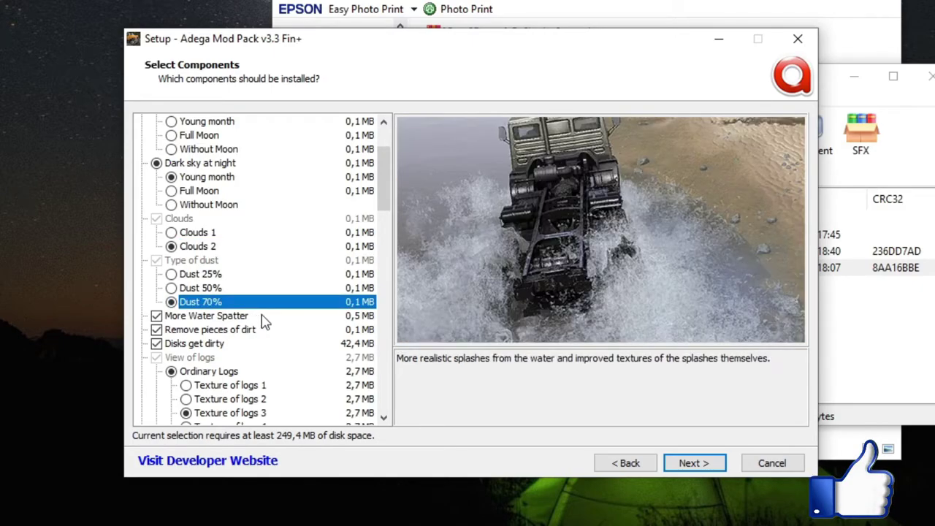
# Step: Select Structural logs 4 for the view of logs and Blue Adidas for the driver's clothing
pyautogui.scroll(-4, 263, 322)
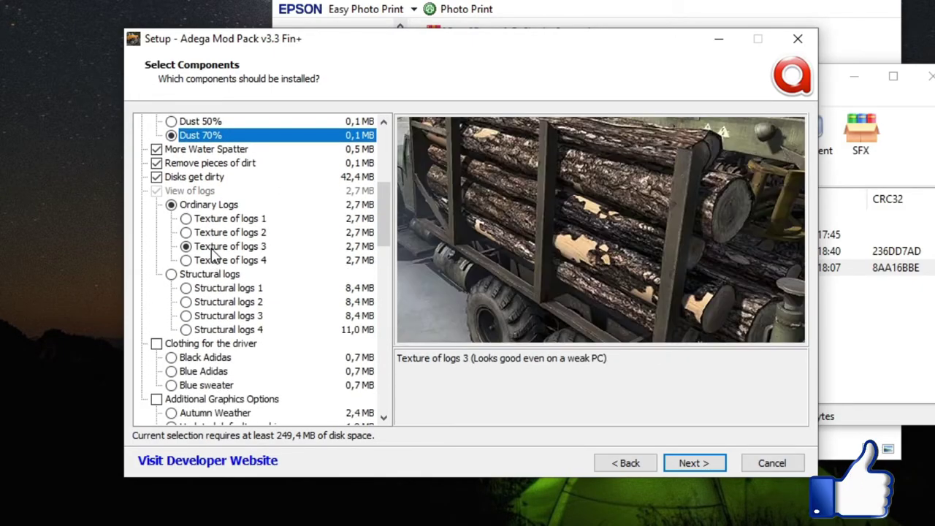
pyautogui.click(186, 329)
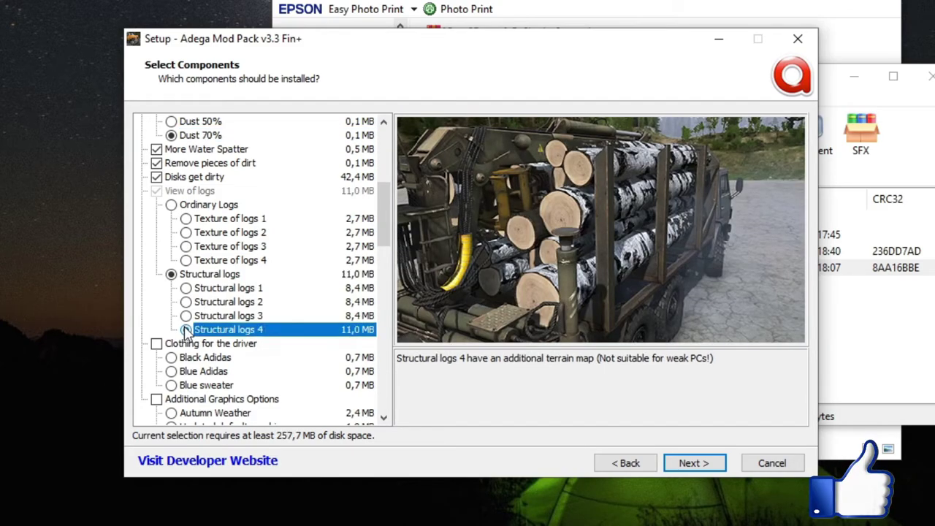
pyautogui.scroll(-2, 186, 330)
pyautogui.click(196, 303)
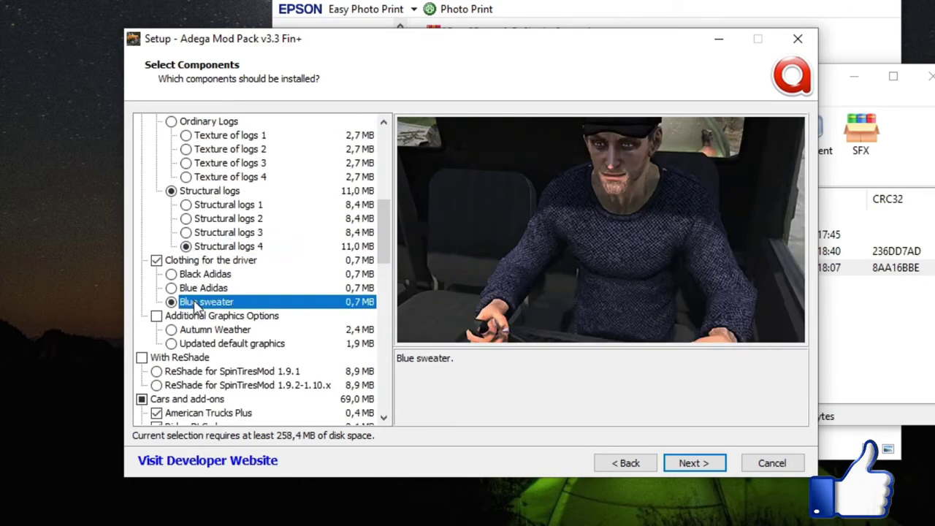
pyautogui.click(197, 289)
# Step: Enable Autumn Weather under Additional Graphics Options and choose ReShade for SpinTiresMod 1.9.2-1.10.x
pyautogui.scroll(-2, 196, 305)
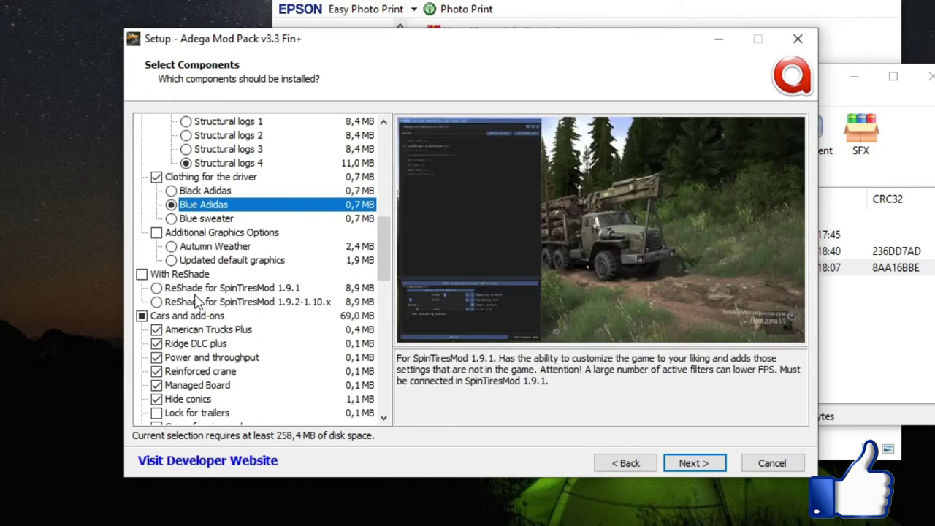
pyautogui.click(187, 248)
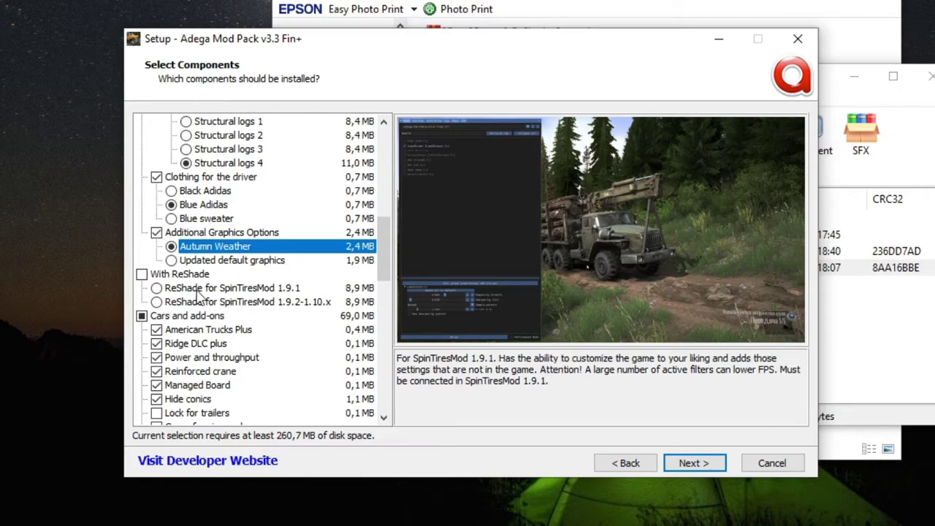
pyautogui.click(157, 302)
# Step: Include Lock for trailers and all Cars of various colors in the Cars and add-ons components
pyautogui.scroll(-1, 308, 307)
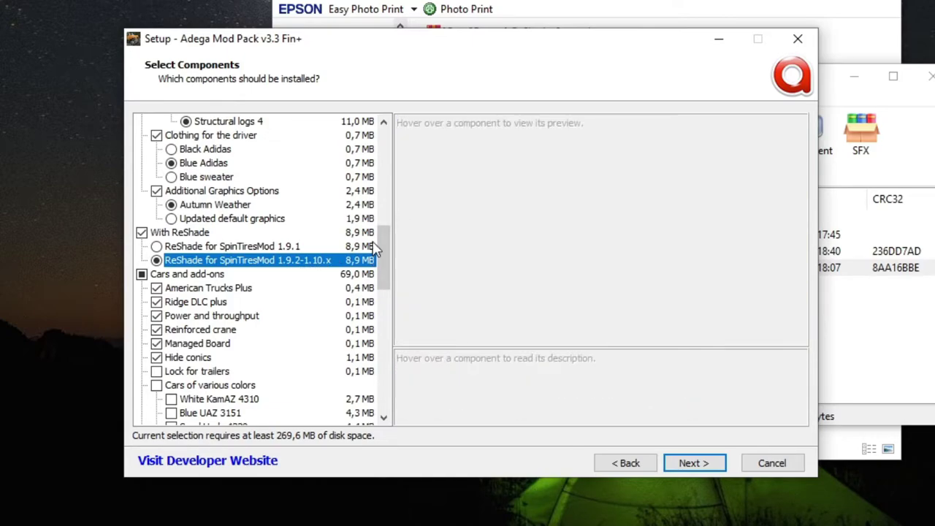
pyautogui.scroll(-1, 318, 330)
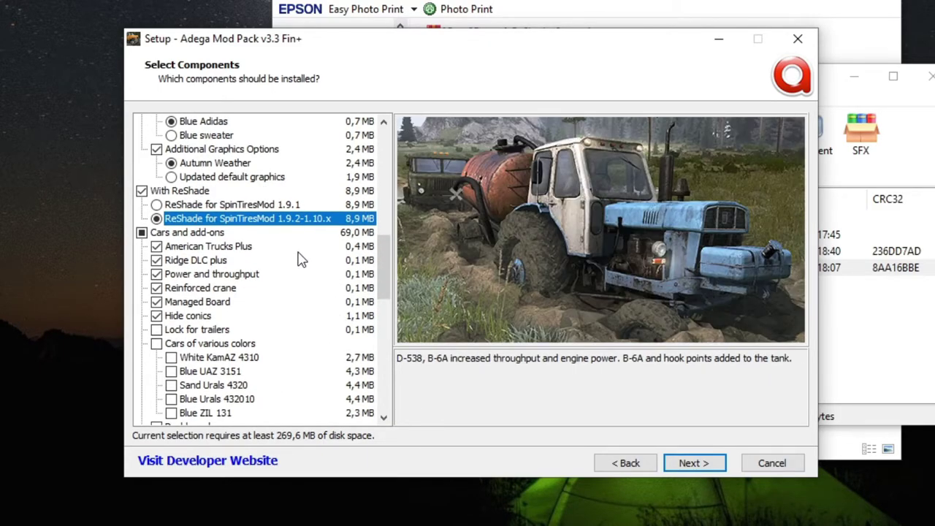
pyautogui.moveTo(160, 330)
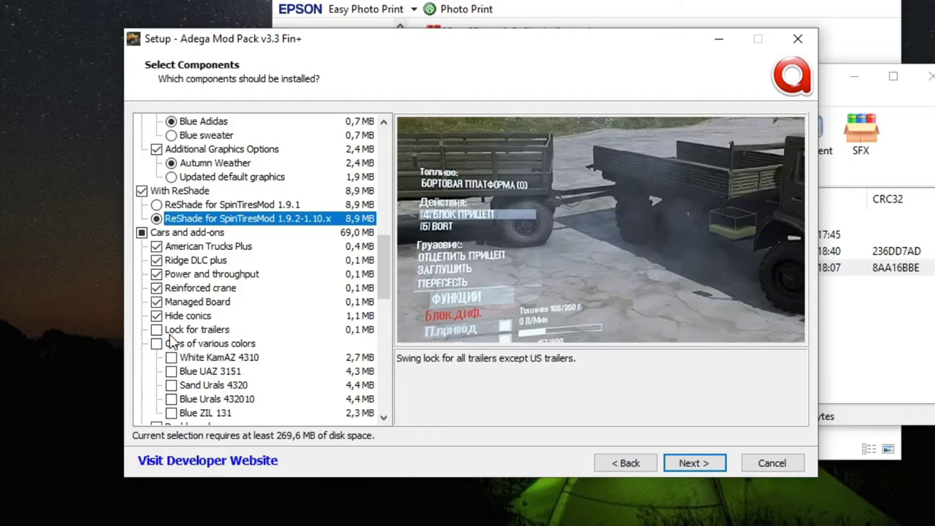
pyautogui.scroll(-1, 159, 314)
pyautogui.click(156, 288)
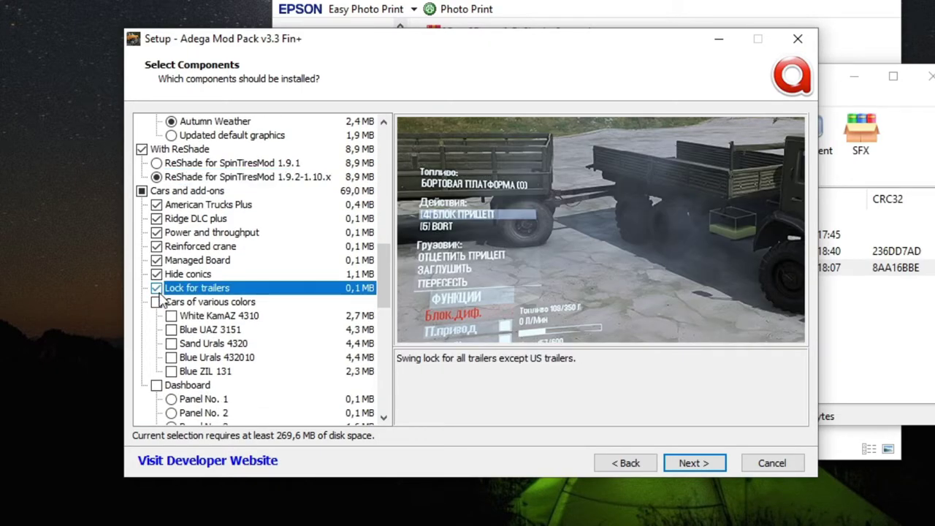
pyautogui.click(156, 301)
# Step: Enable the Dashboard component, try Panel No. 6 and Panel No. 5, and settle on Panel No. 1
pyautogui.scroll(-2, 213, 336)
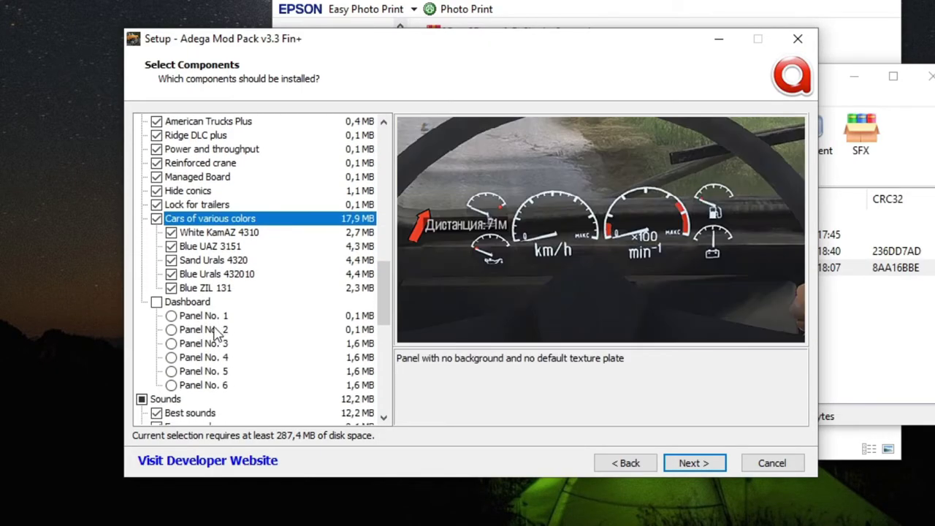
pyautogui.click(157, 301)
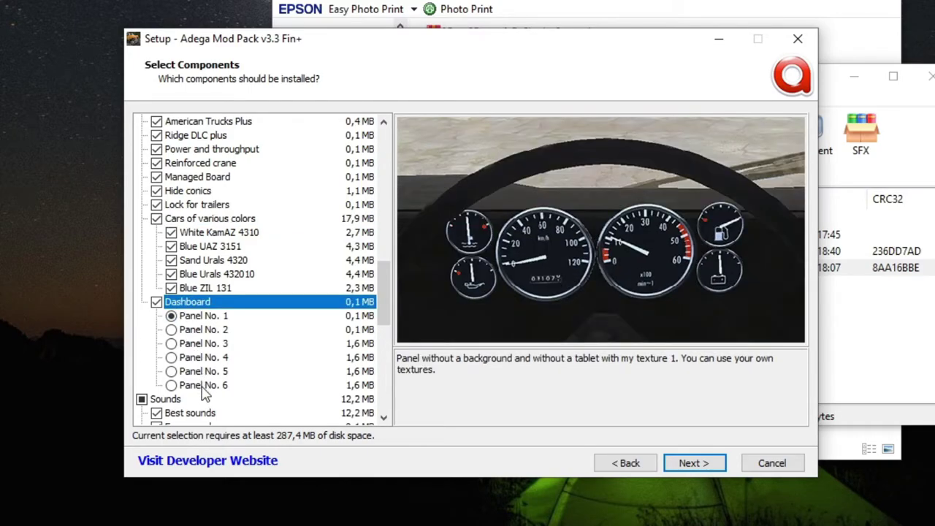
pyautogui.click(203, 385)
pyautogui.click(203, 371)
pyautogui.click(203, 315)
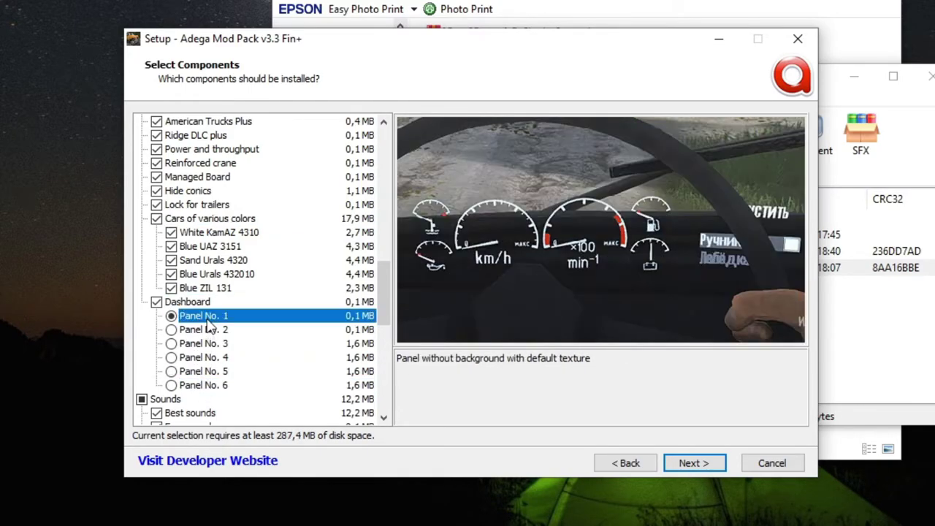
# Step: Try 24 frogs sing under Sounds of Frogs and settle on Default frogs -10 dB
pyautogui.scroll(-3, 208, 343)
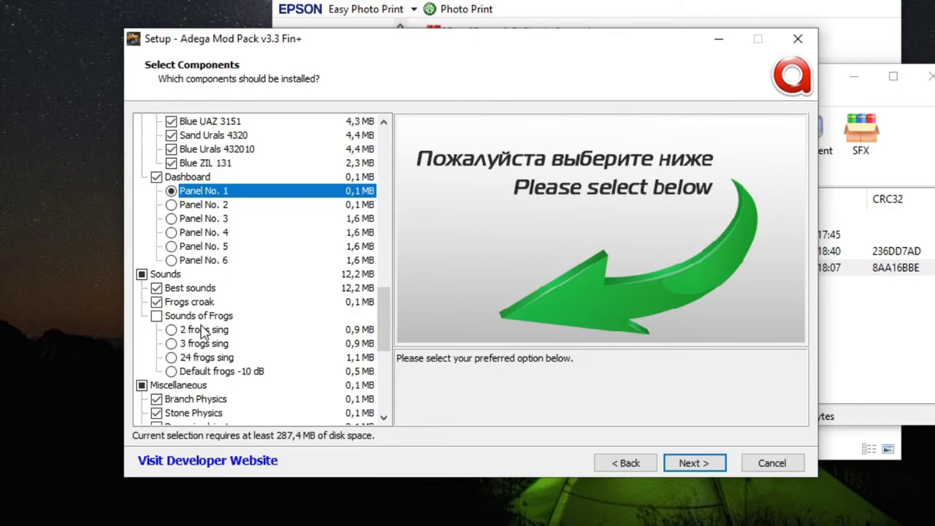
pyautogui.click(207, 357)
pyautogui.click(208, 371)
# Step: Include Dynamic objects, Remove captions on the screen, and Transparent Compass in the Miscellaneous components
pyautogui.scroll(-3, 209, 376)
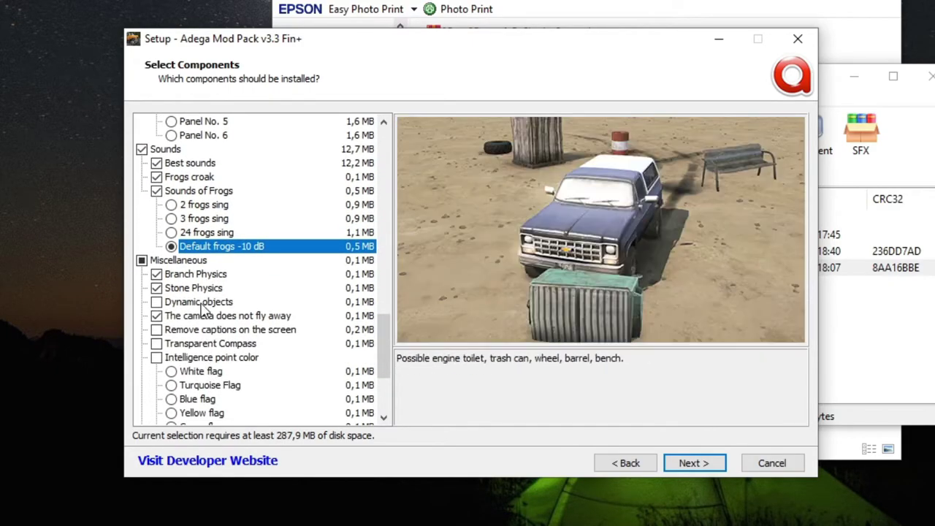
pyautogui.click(203, 302)
pyautogui.click(200, 331)
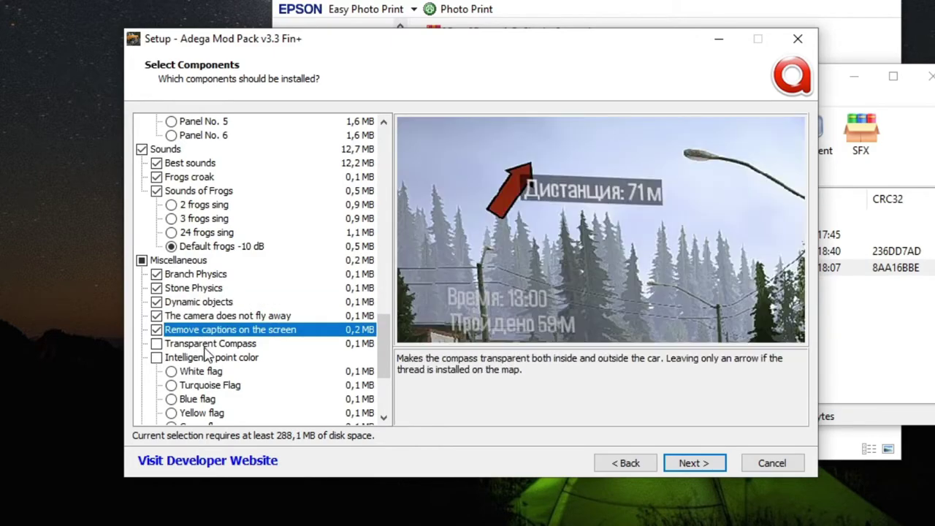
pyautogui.click(203, 344)
# Step: Set the Intelligence point color to Green flag and include Open all cars and maps
pyautogui.click(209, 358)
pyautogui.scroll(-3, 212, 366)
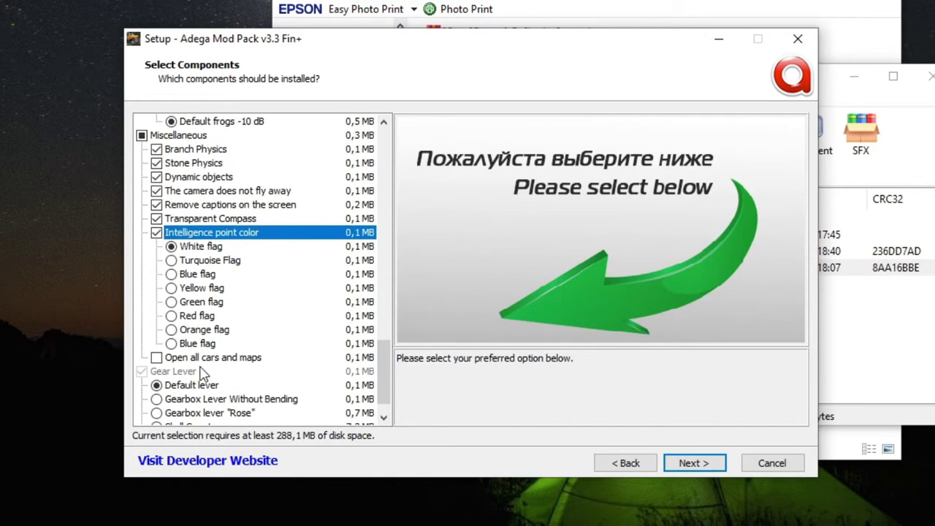
pyautogui.click(195, 304)
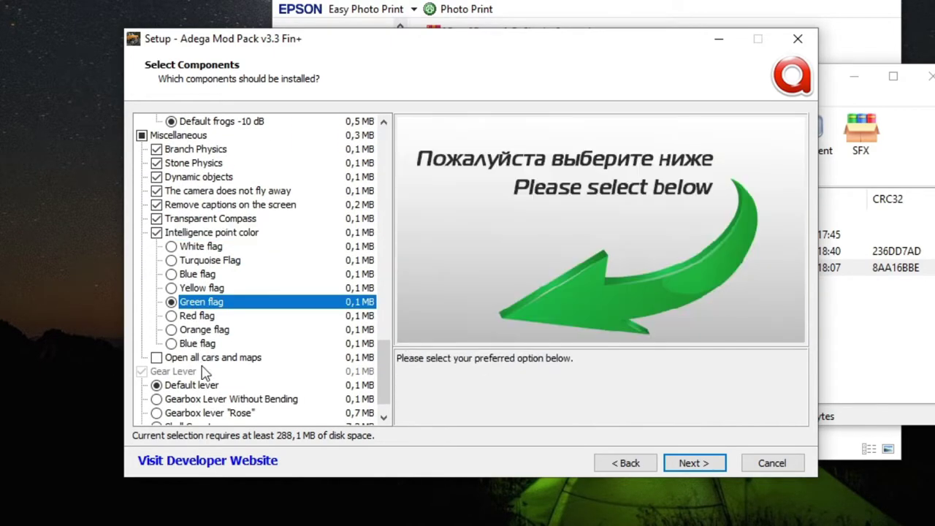
pyautogui.click(208, 358)
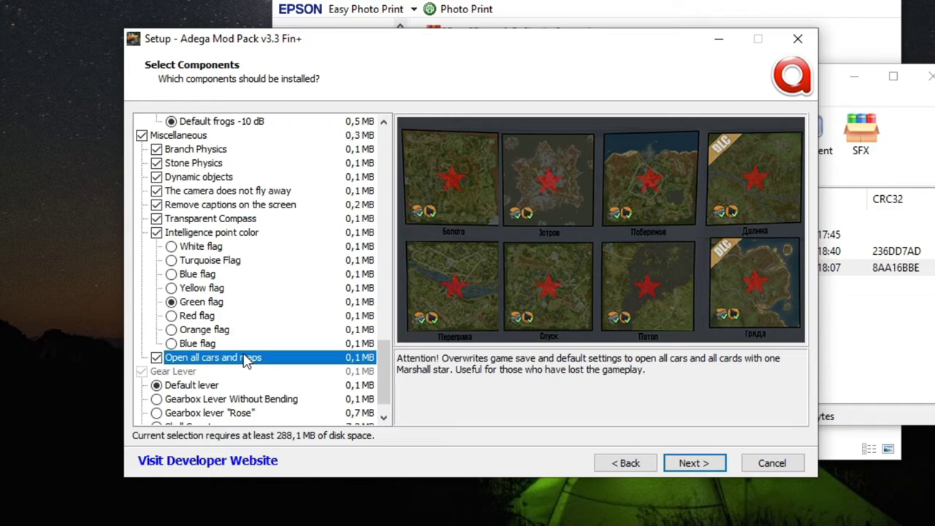
# Step: Choose Skull Gear Lever as the gear lever and include Simplified garage menu for SP
pyautogui.scroll(-1, 247, 362)
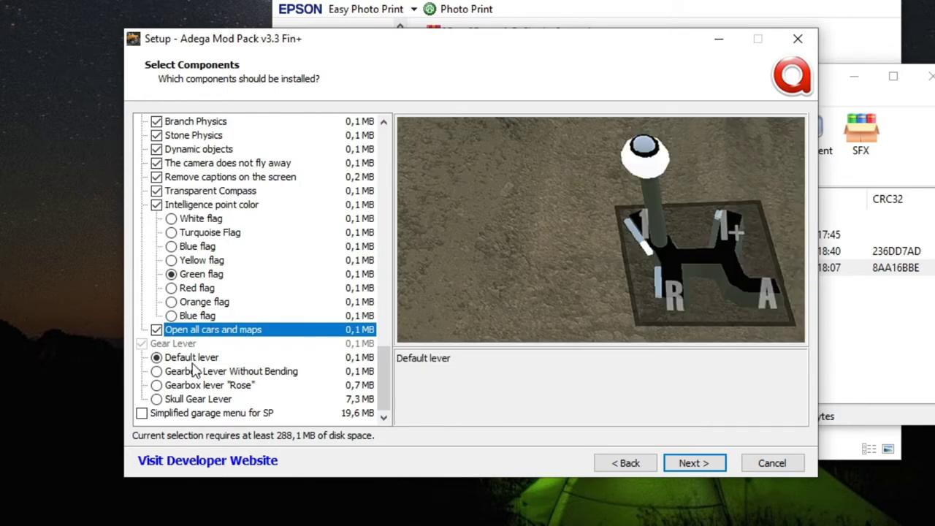
pyautogui.click(187, 401)
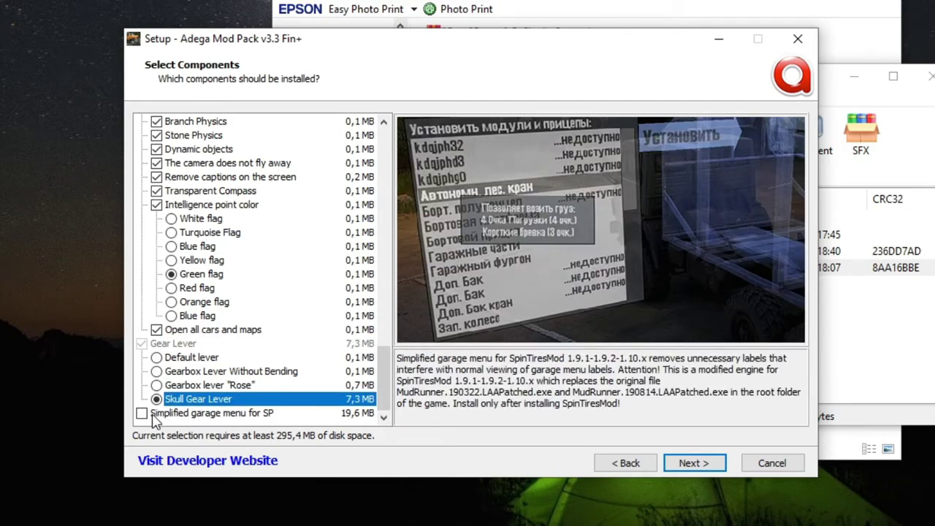
pyautogui.click(153, 414)
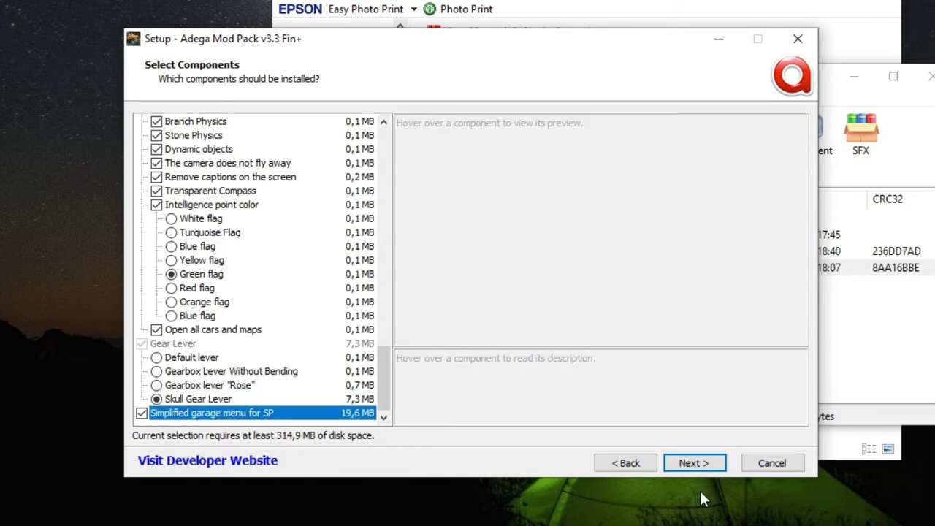
# Step: Proceed past component selection, install the Adega Mod Pack with the chosen components, and finish the setup
pyautogui.click(700, 468)
pyautogui.click(700, 468)
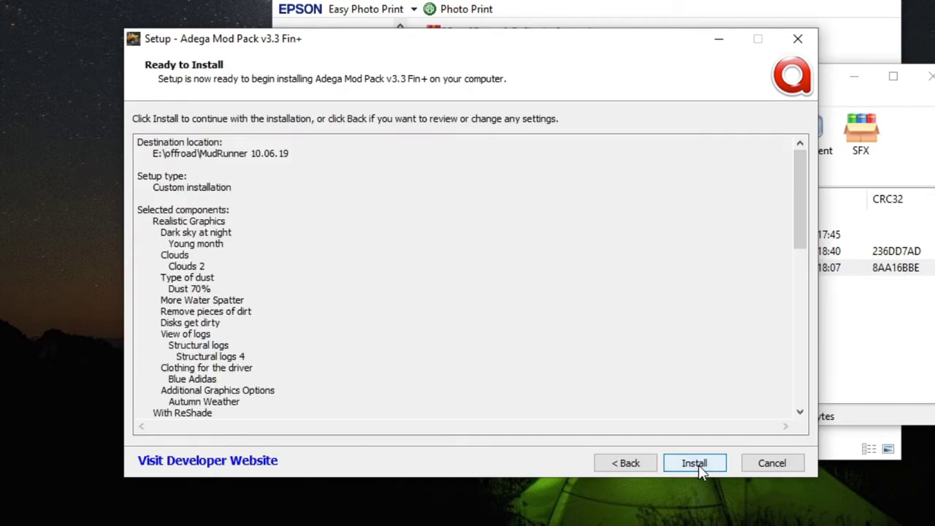
pyautogui.click(700, 470)
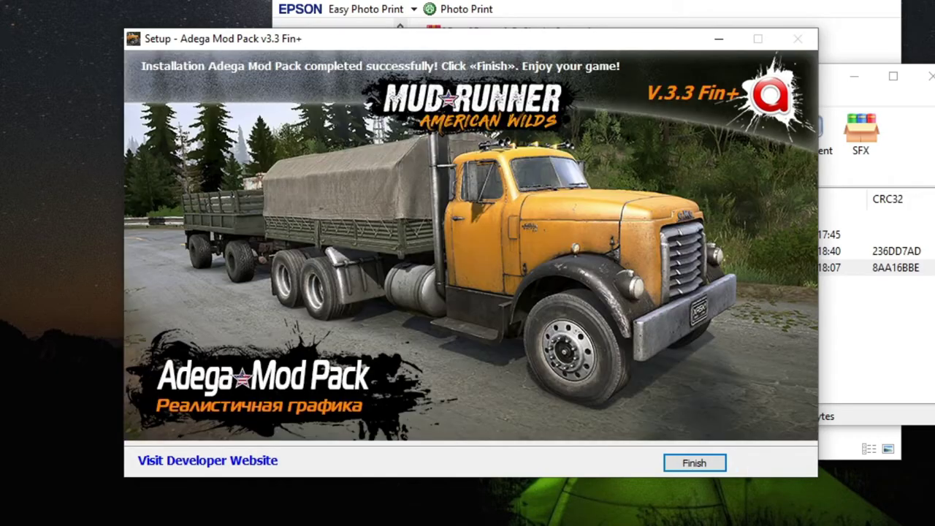
pyautogui.click(708, 465)
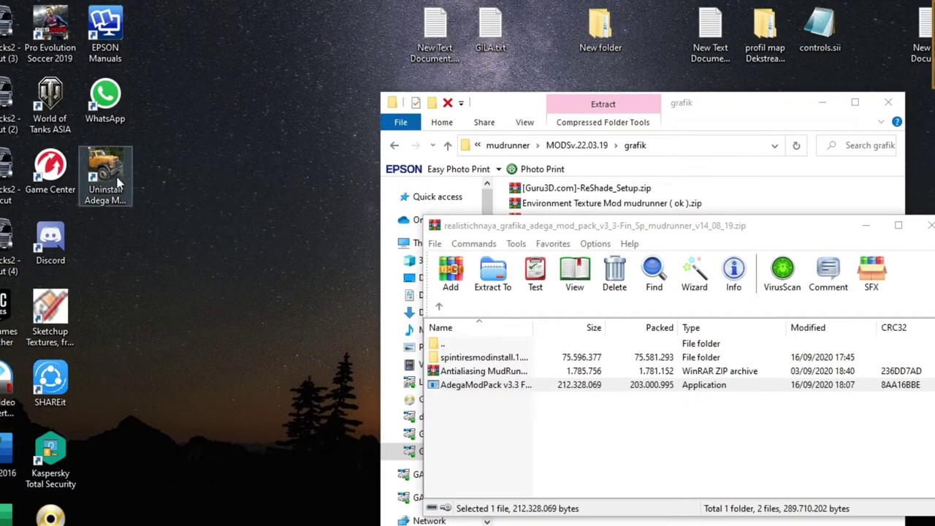
pyautogui.doubleClick(114, 171)
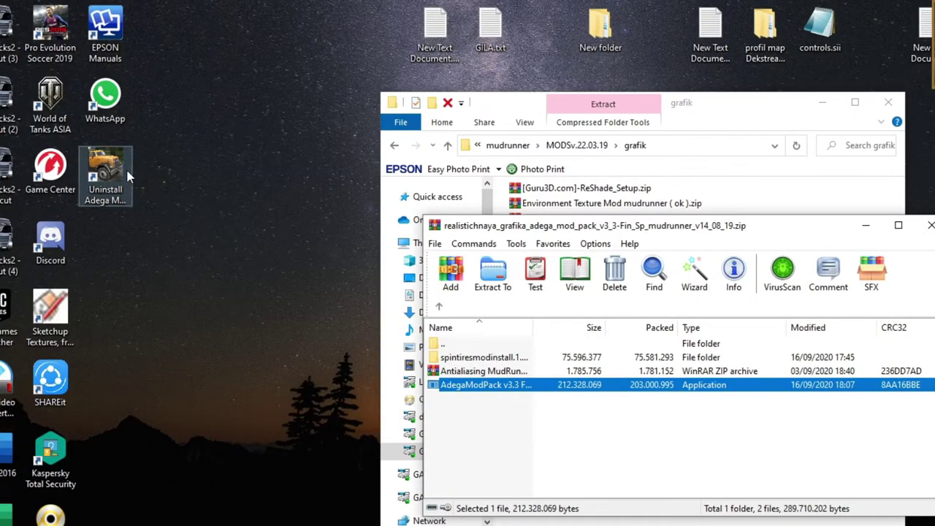
pyautogui.click(128, 175)
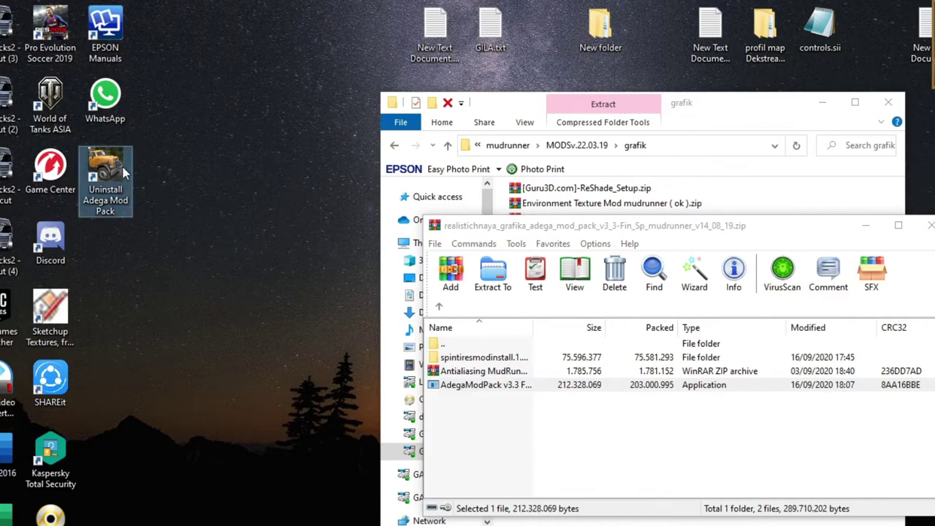
# Step: Close the Adega archive and run SpintiresModInstall.exe from the spintiresmodinstall.1.10.5.7z archive in the grafik folder
pyautogui.click(927, 226)
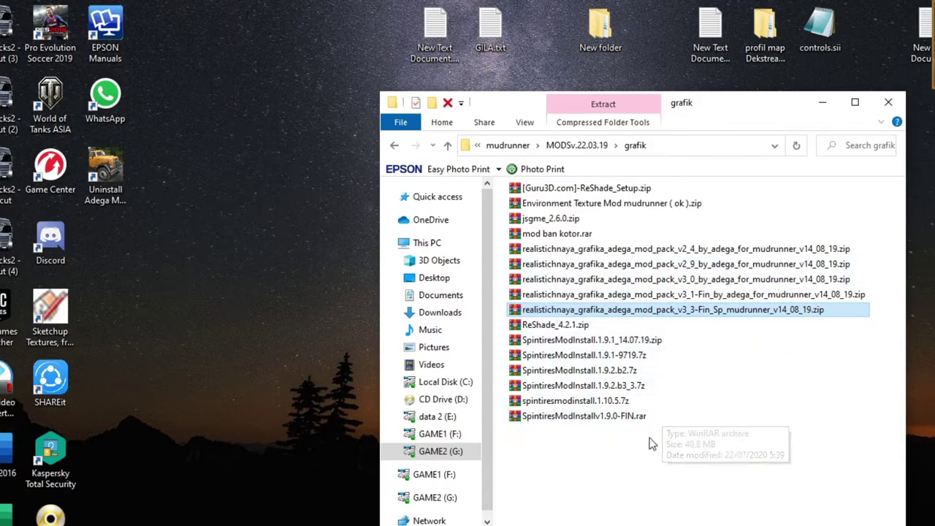
pyautogui.click(619, 409)
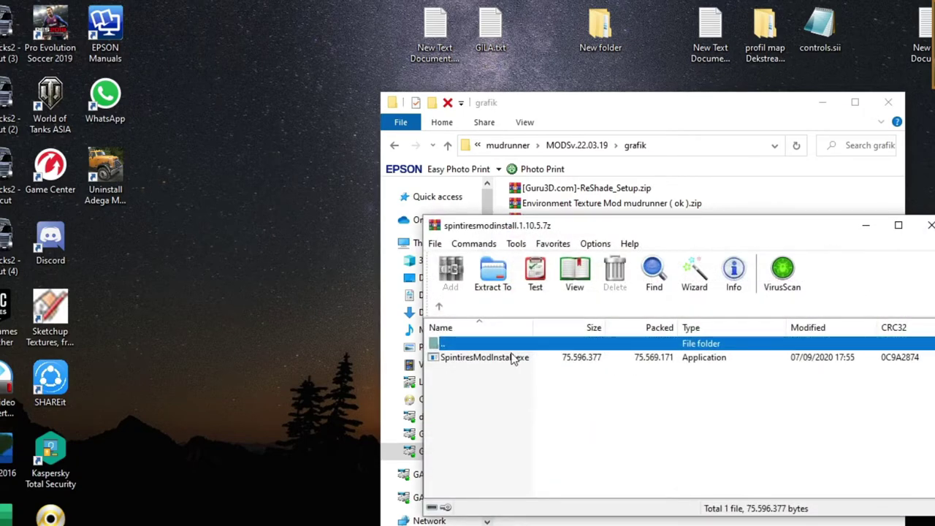
pyautogui.doubleClick(500, 359)
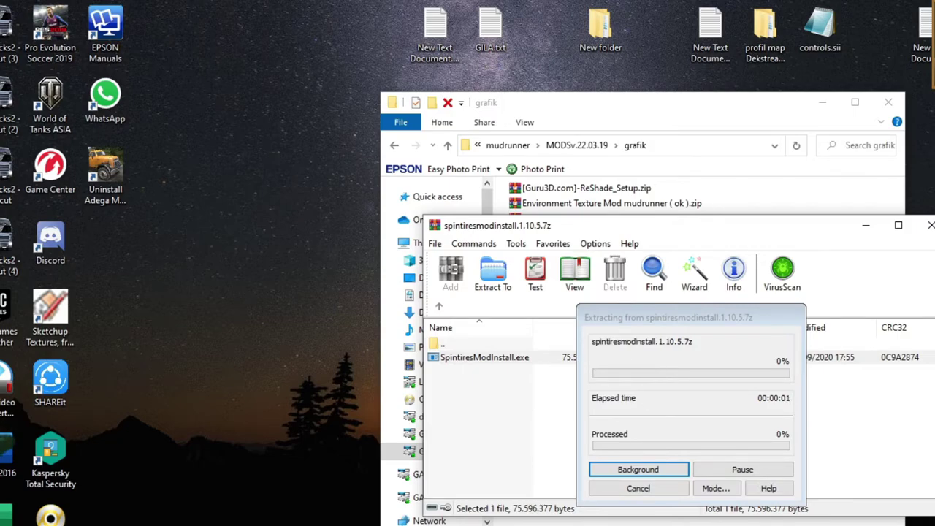
pyautogui.rightClick(214, 254)
pyautogui.click(252, 294)
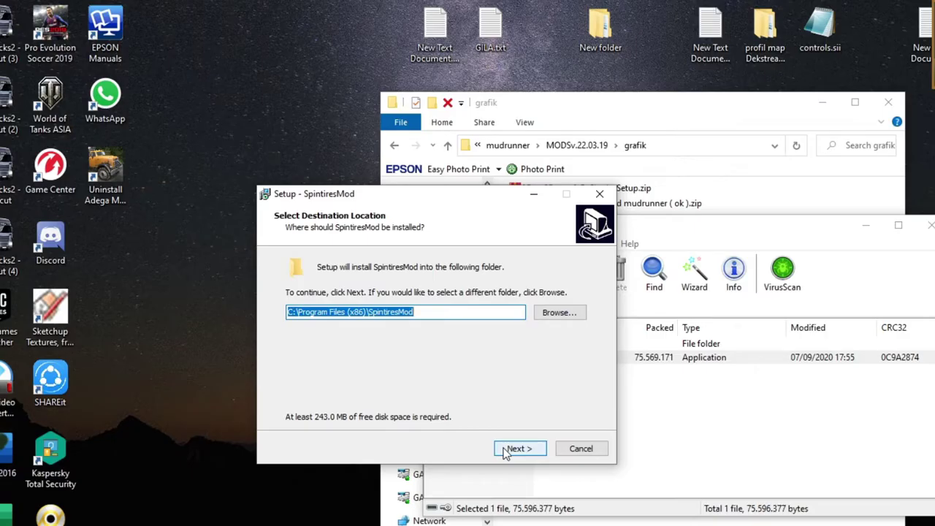
# Step: Set the SpintiresMod install location to the MudRunner 10.06.19 folder inside E:\offroad, keeping the SpintiresMod subfolder
pyautogui.click(566, 314)
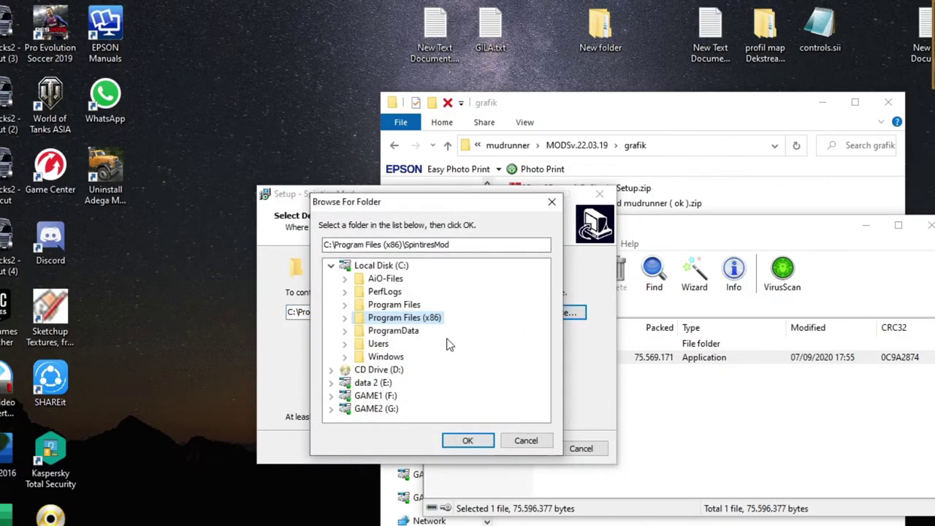
pyautogui.click(380, 385)
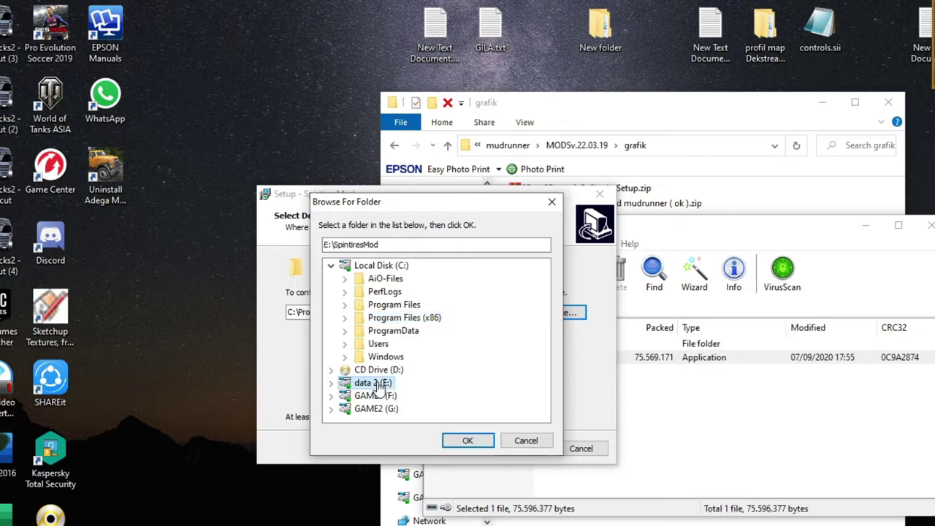
pyautogui.doubleClick(379, 385)
pyautogui.click(381, 409)
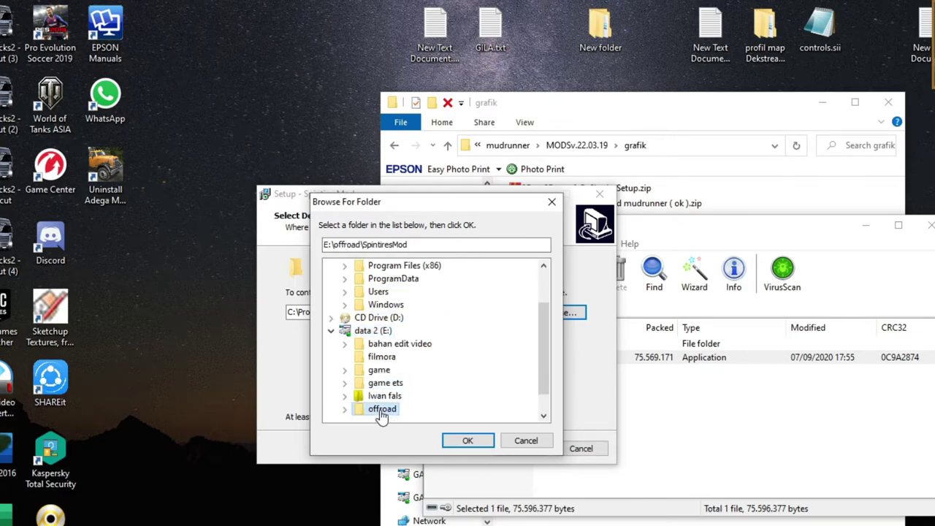
pyautogui.doubleClick(382, 411)
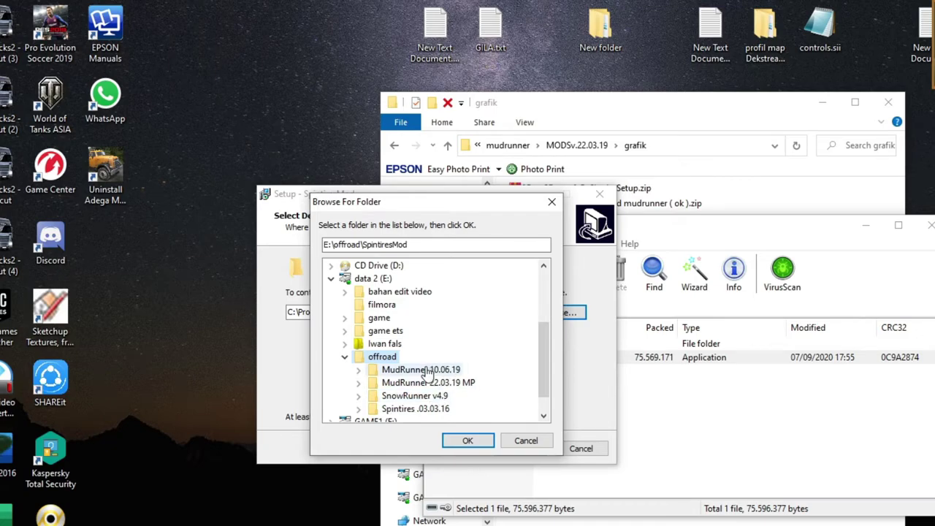
pyautogui.click(428, 371)
pyautogui.doubleClick(428, 371)
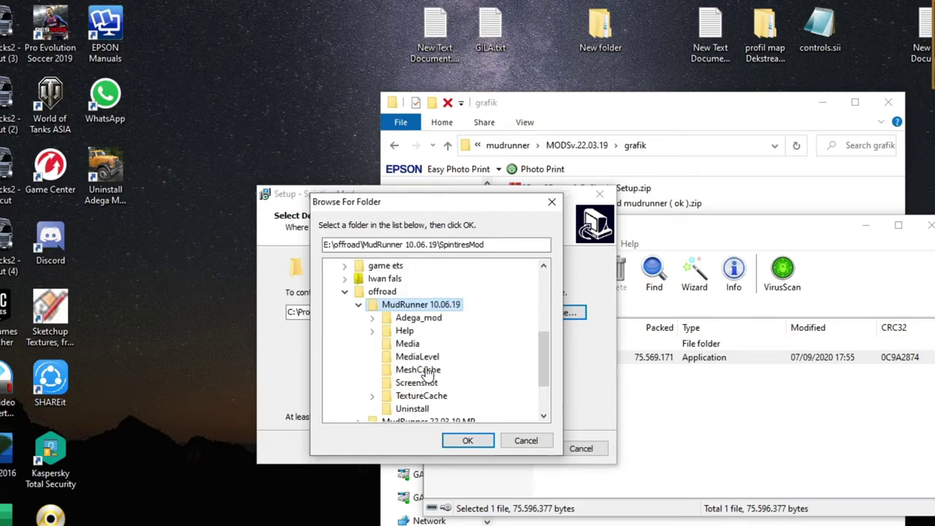
pyautogui.click(468, 441)
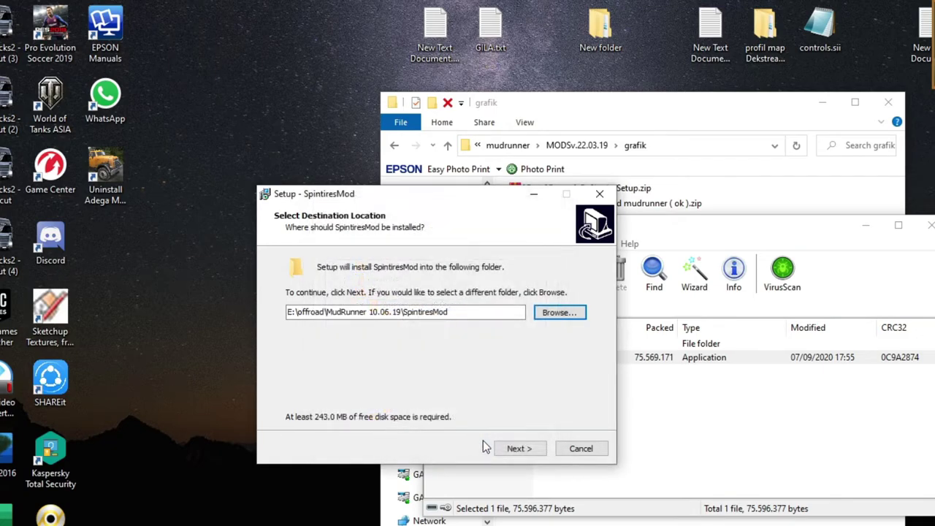
# Step: Install SpintiresMod with a desktop shortcut, finish the setup, and close the spintiresmodinstall.1.10.5.7z archive
pyautogui.click(524, 449)
pyautogui.click(520, 448)
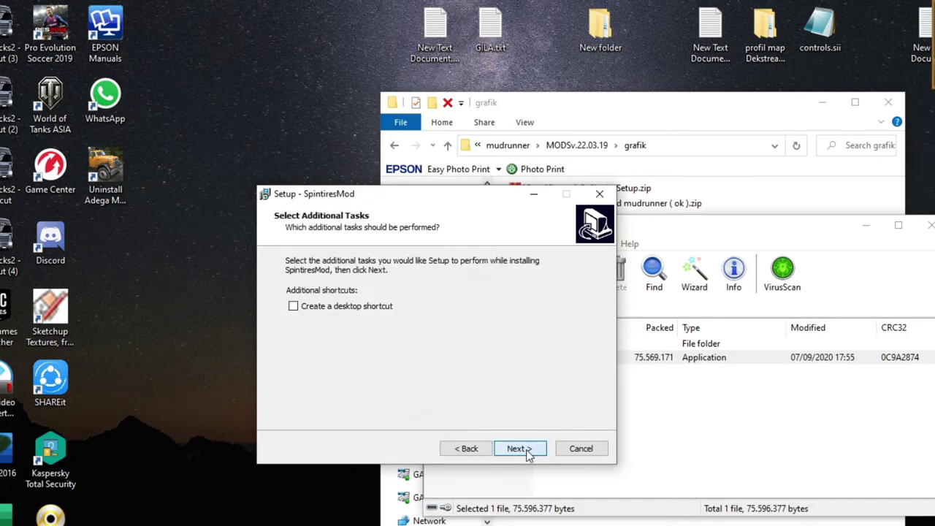
pyautogui.click(520, 449)
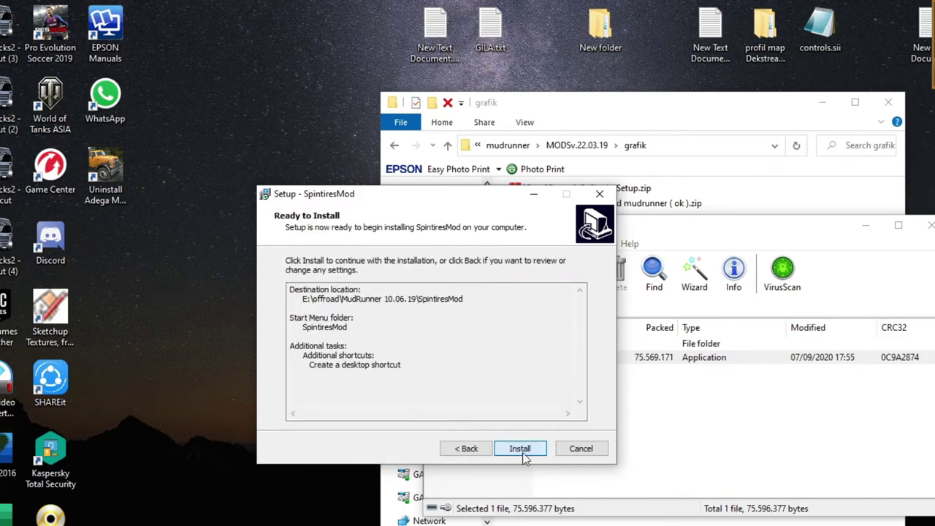
pyautogui.click(521, 451)
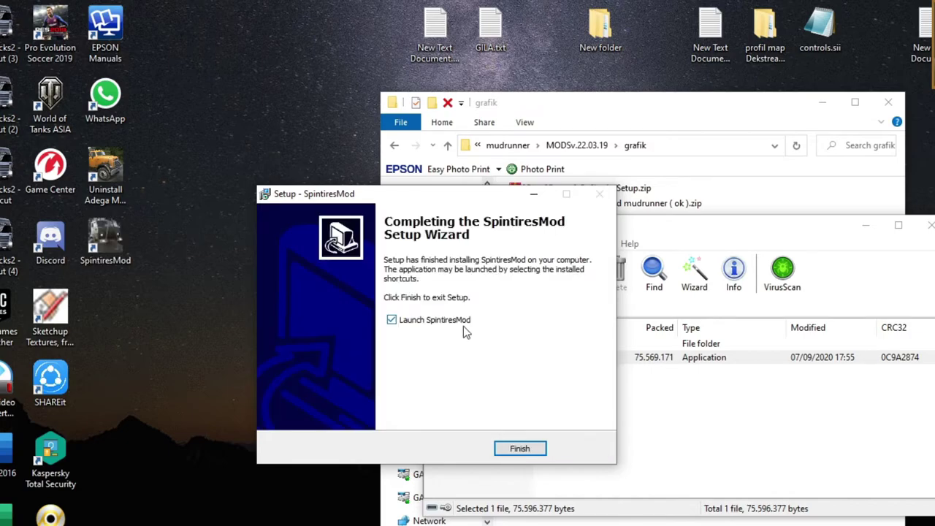
pyautogui.click(515, 447)
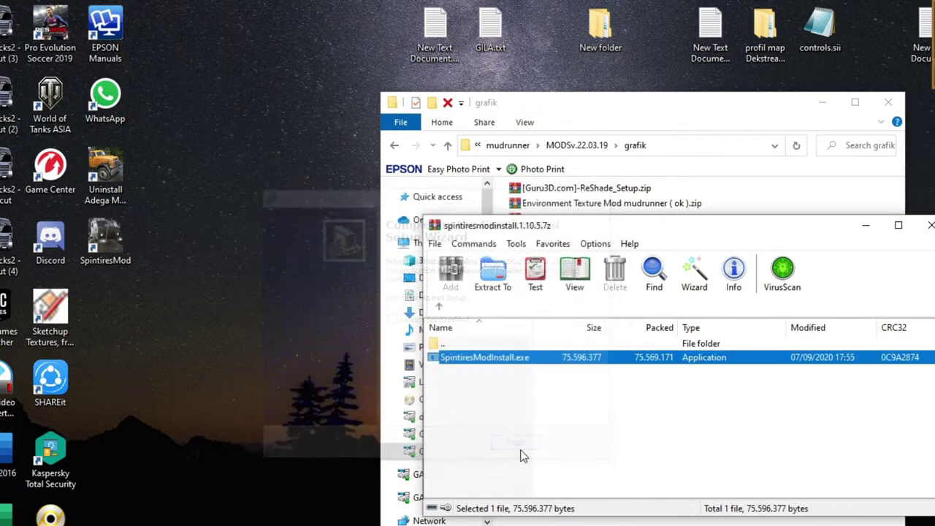
pyautogui.click(926, 225)
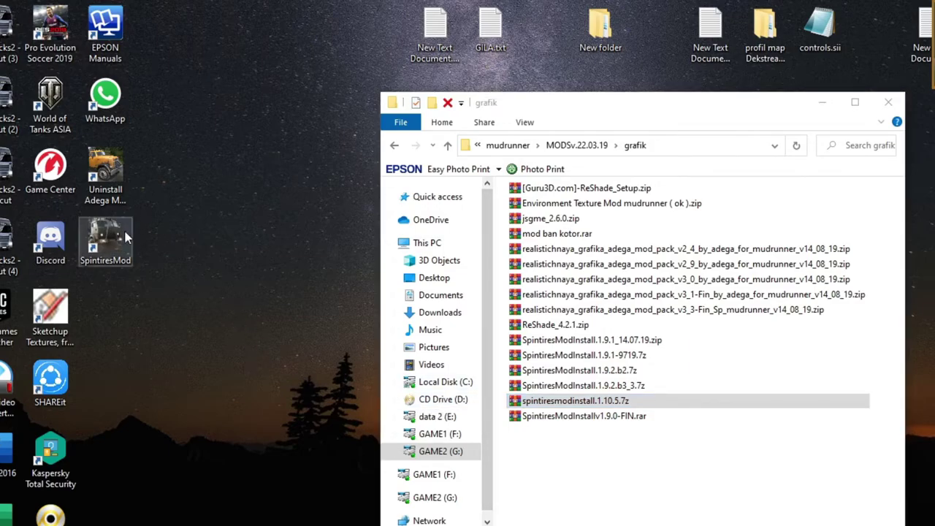
pyautogui.rightClick(236, 214)
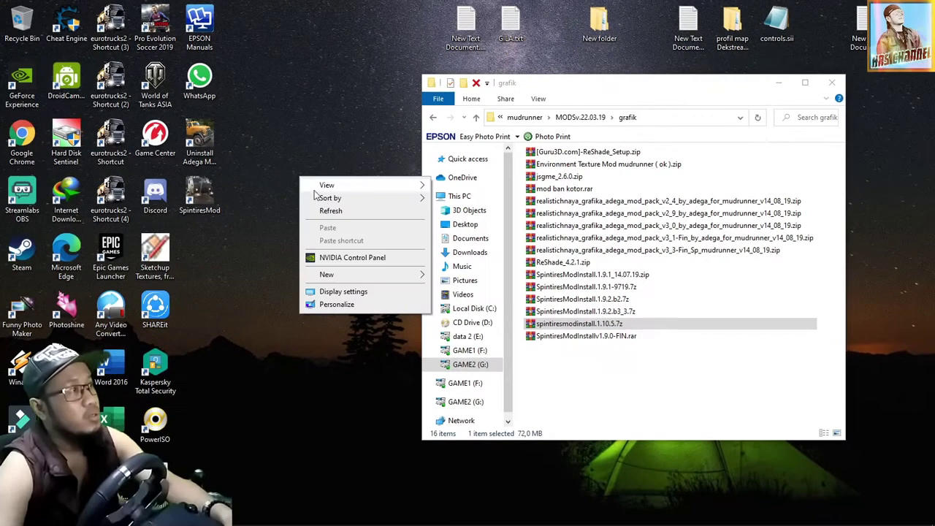
pyautogui.click(265, 258)
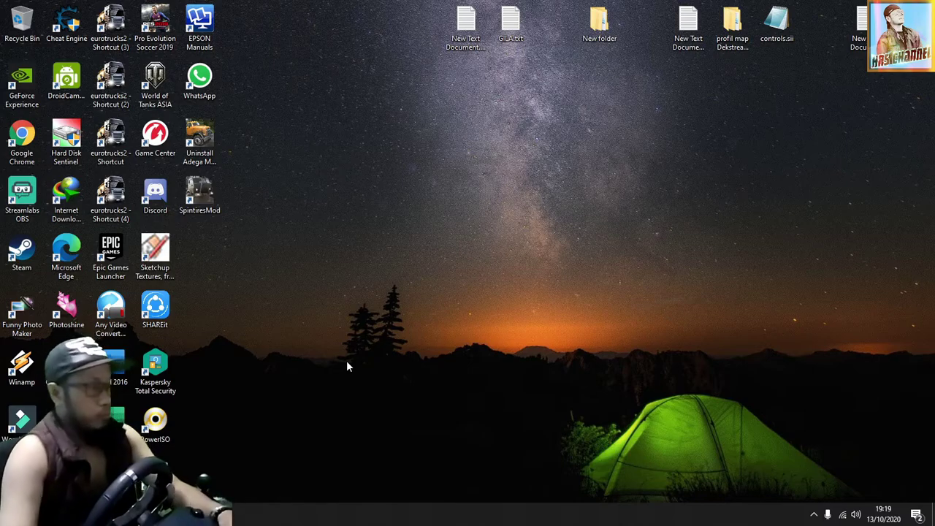
pyautogui.rightClick(474, 262)
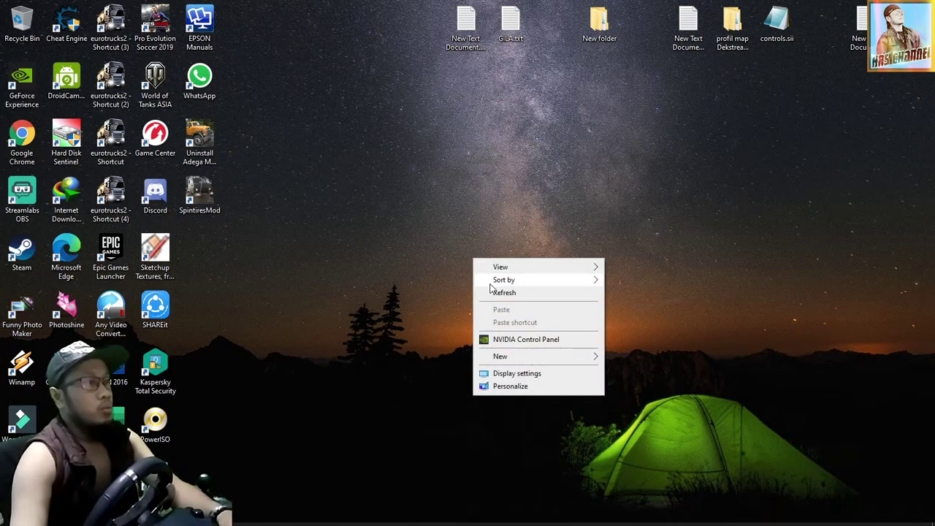
pyautogui.click(503, 293)
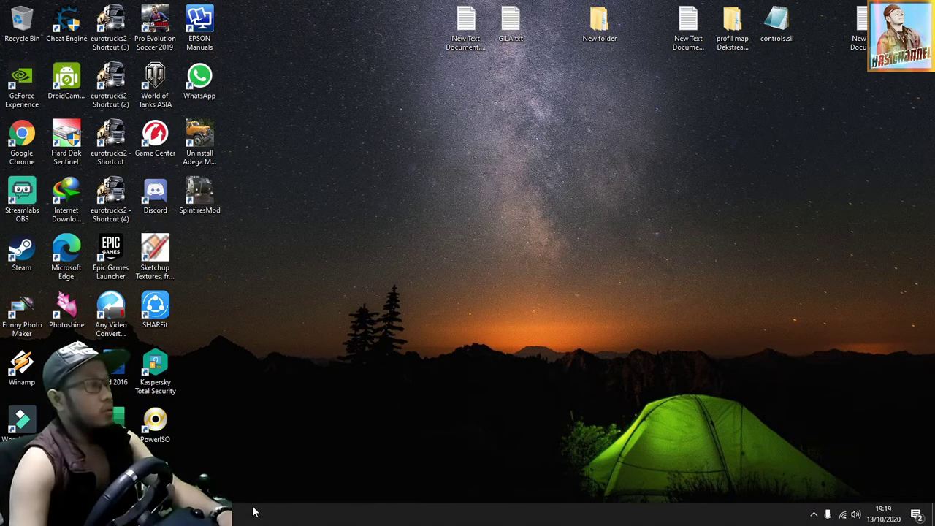
# Step: Bring up the dd.jpg reference image and launch SpintiresMod from its desktop shortcut, placing its window beside the image
pyautogui.click(257, 511)
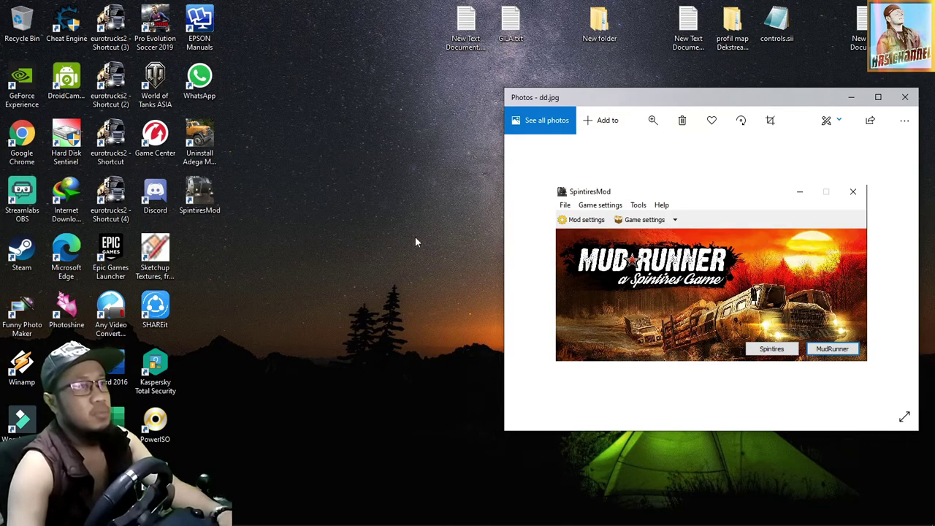
pyautogui.doubleClick(209, 197)
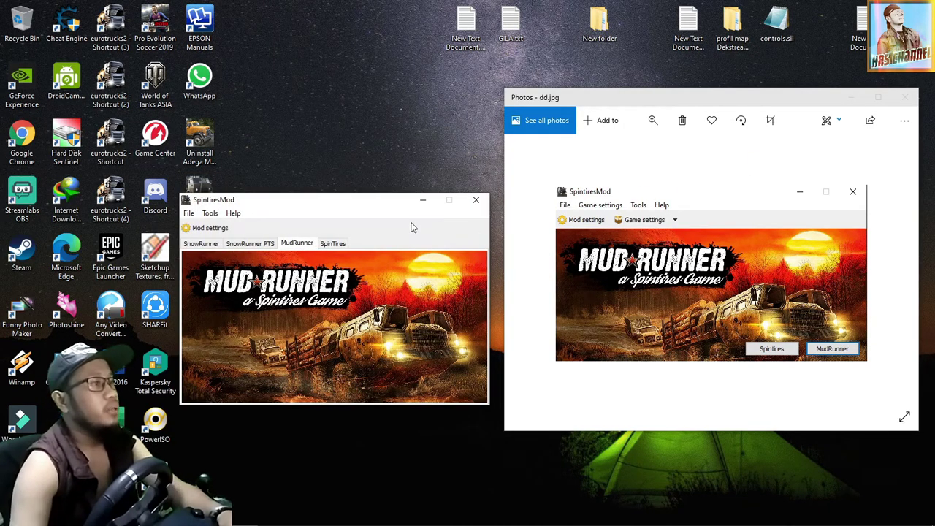
pyautogui.moveTo(369, 209); pyautogui.dragTo(375, 203)
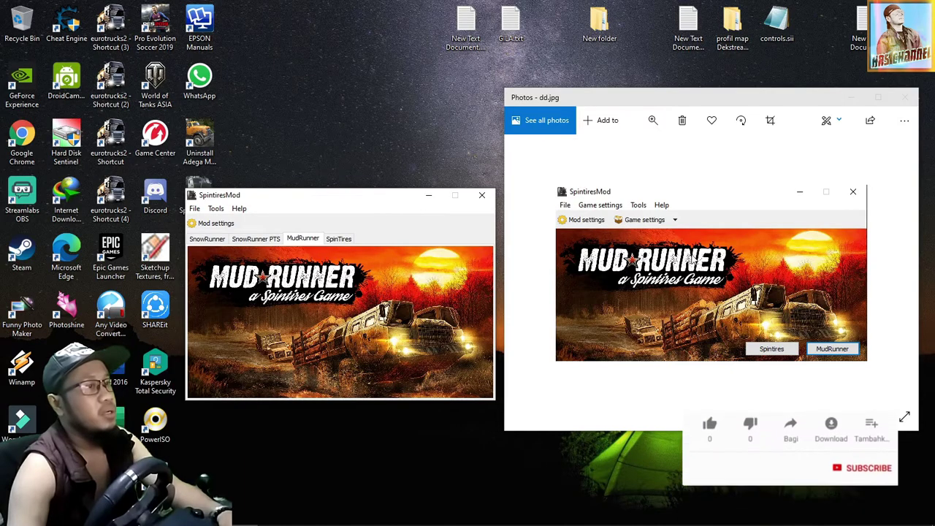
pyautogui.click(741, 175)
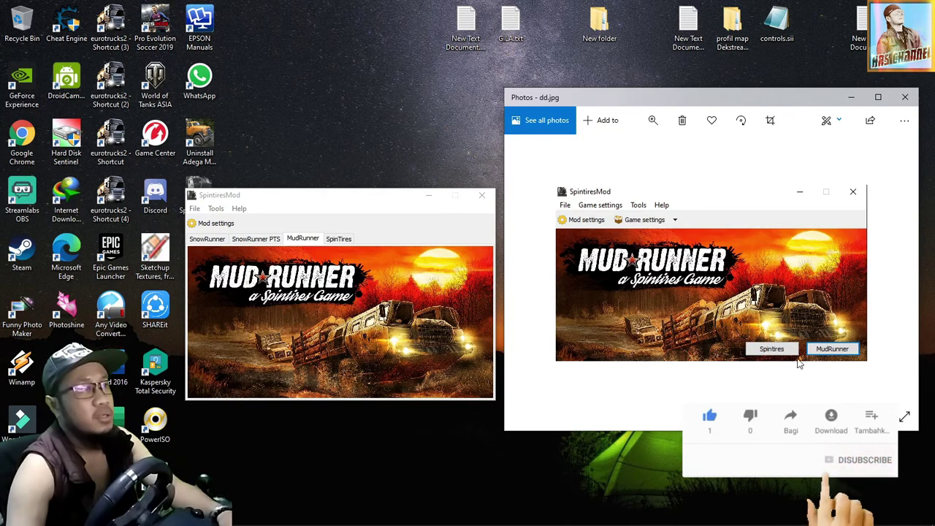
pyautogui.click(335, 202)
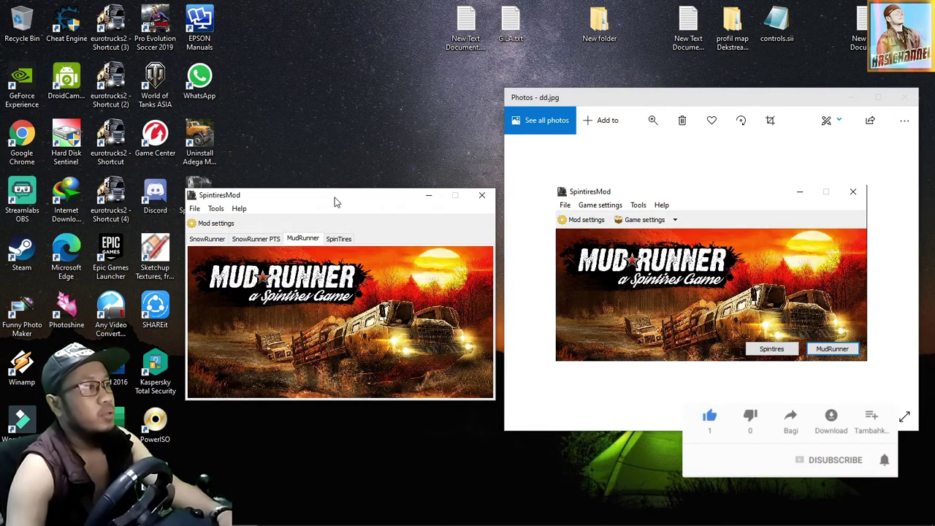
# Step: Look through the SpinTires, MudRunner and SnowRunner pages of the SpintiresMod launcher
pyautogui.click(338, 240)
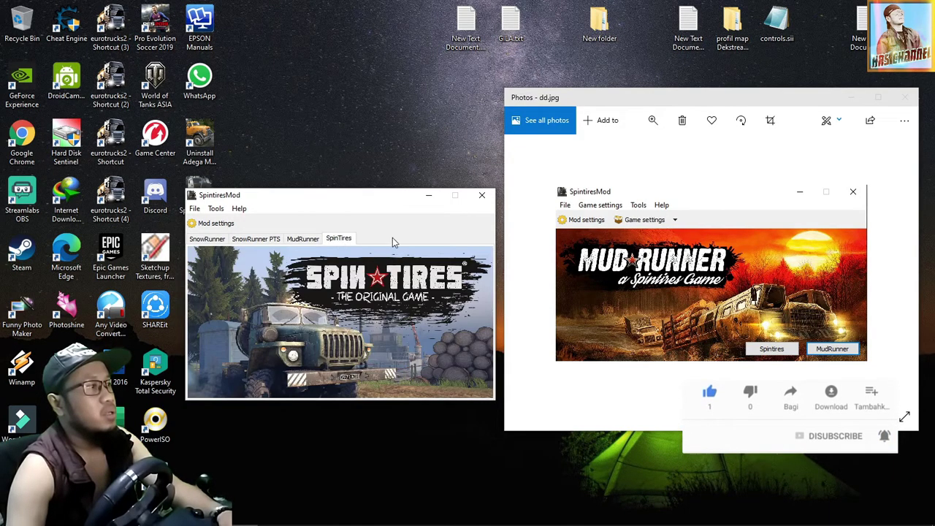
pyautogui.click(306, 242)
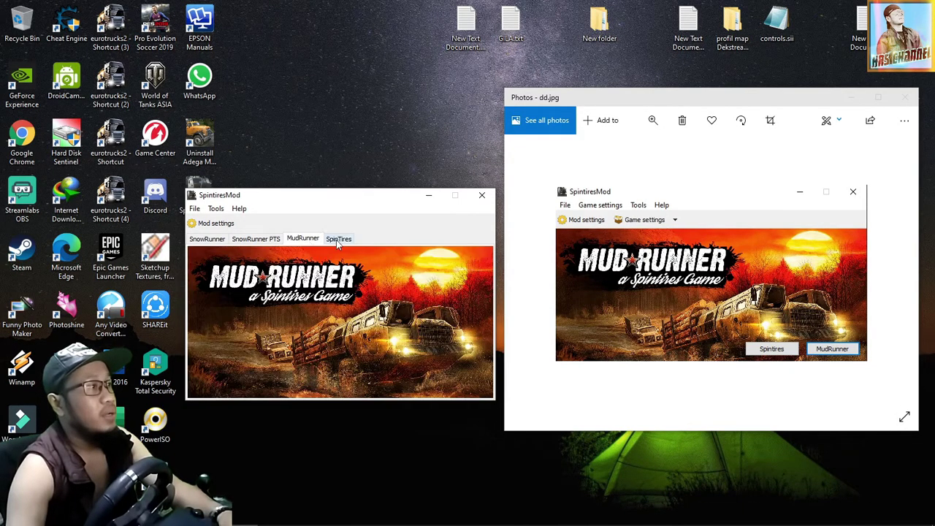
pyautogui.click(208, 242)
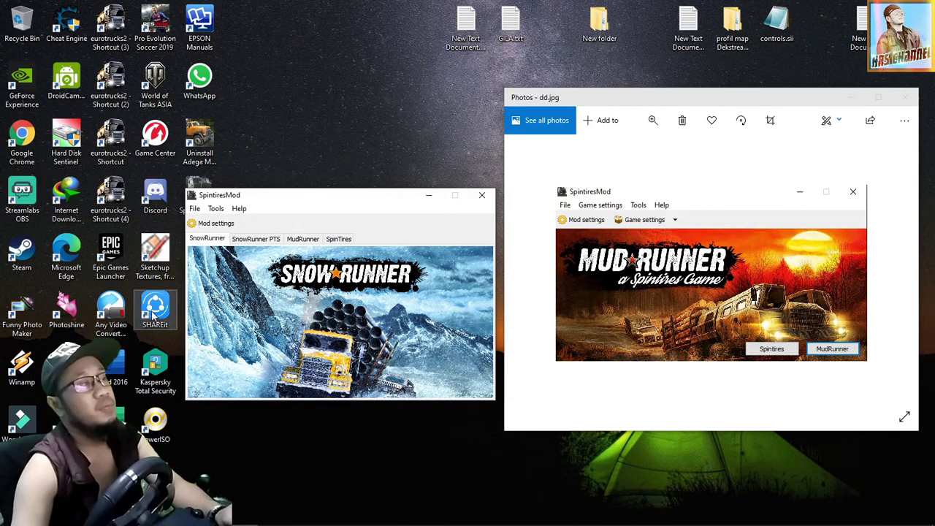
# Step: Close the dd.jpg image, move the SpintiresMod window to the middle of the desktop, and switch it to MudRunner
pyautogui.click(904, 97)
pyautogui.moveTo(374, 198); pyautogui.dragTo(538, 194)
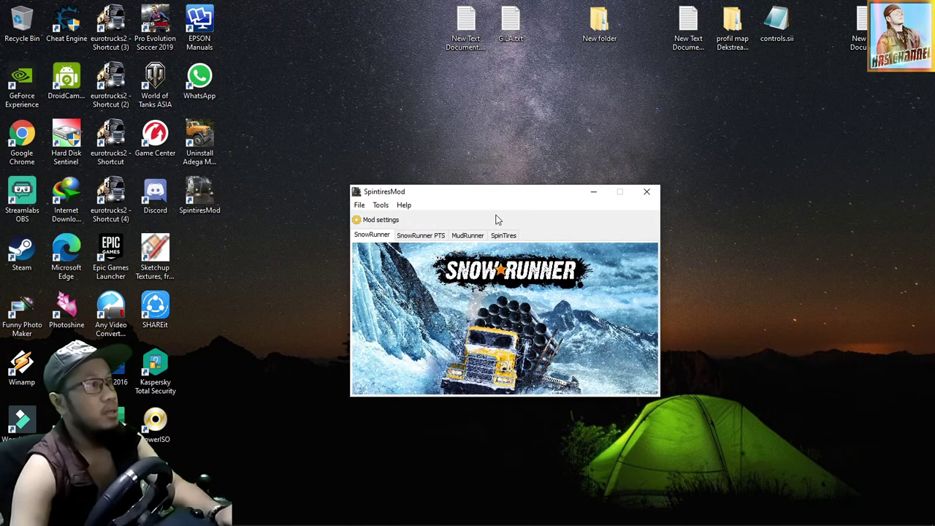
pyautogui.click(471, 236)
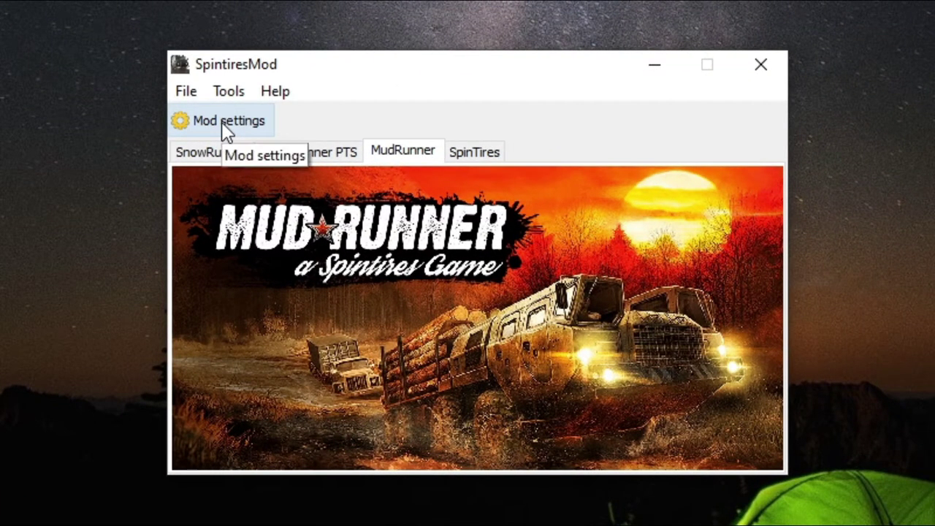
# Step: In the mod settings, install the mod to the Spintires MudRunner directory E:\offroad\MudRunner 10.06.19\, then apply and accept the settings
pyautogui.click(221, 121)
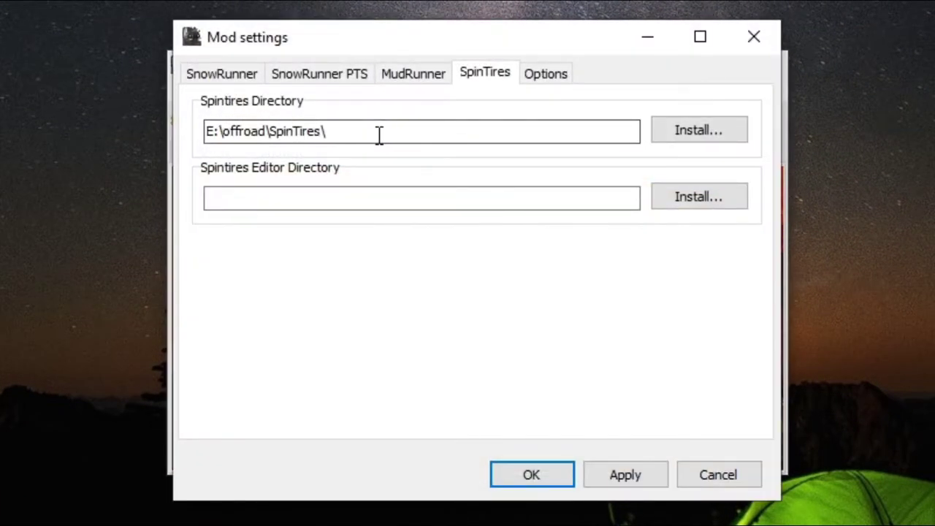
pyautogui.click(414, 74)
pyautogui.click(694, 131)
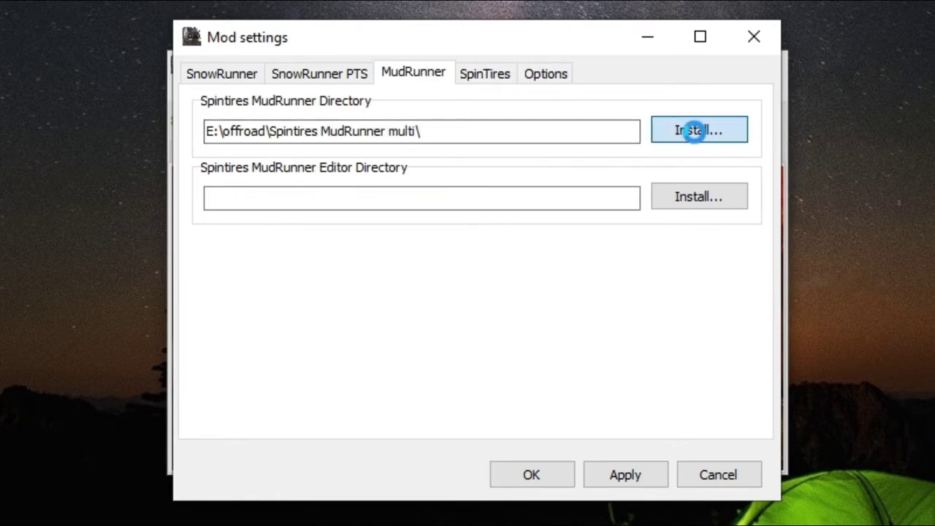
pyautogui.moveTo(560, 192); pyautogui.dragTo(563, 212)
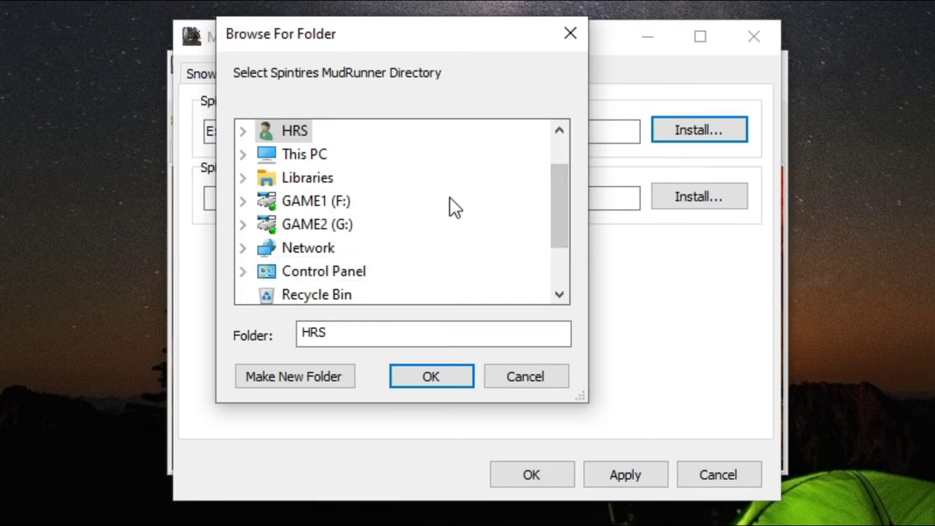
pyautogui.click(321, 156)
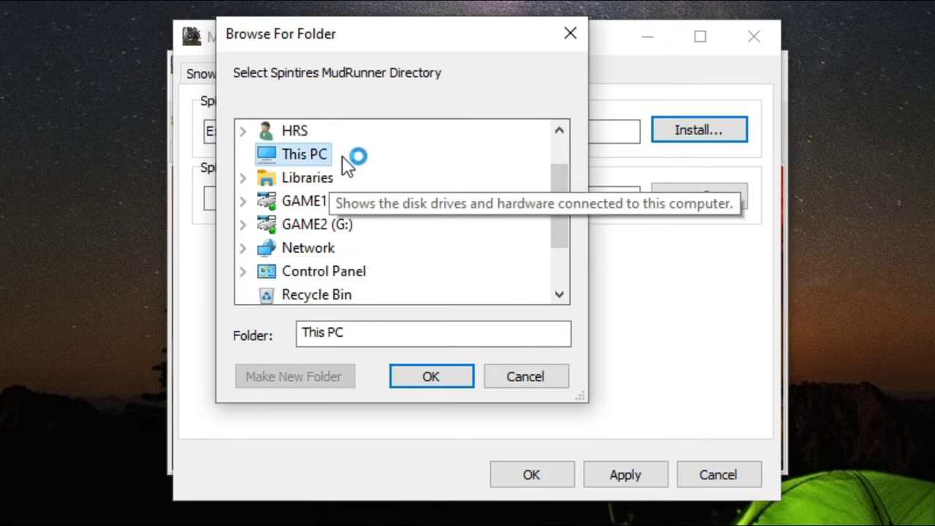
pyautogui.scroll(-2, 415, 196)
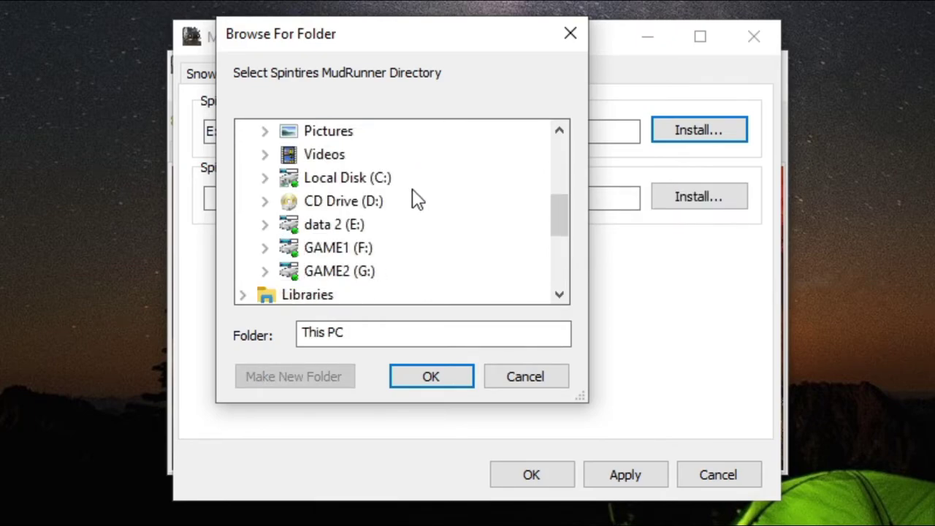
pyautogui.doubleClick(337, 227)
pyautogui.doubleClick(350, 271)
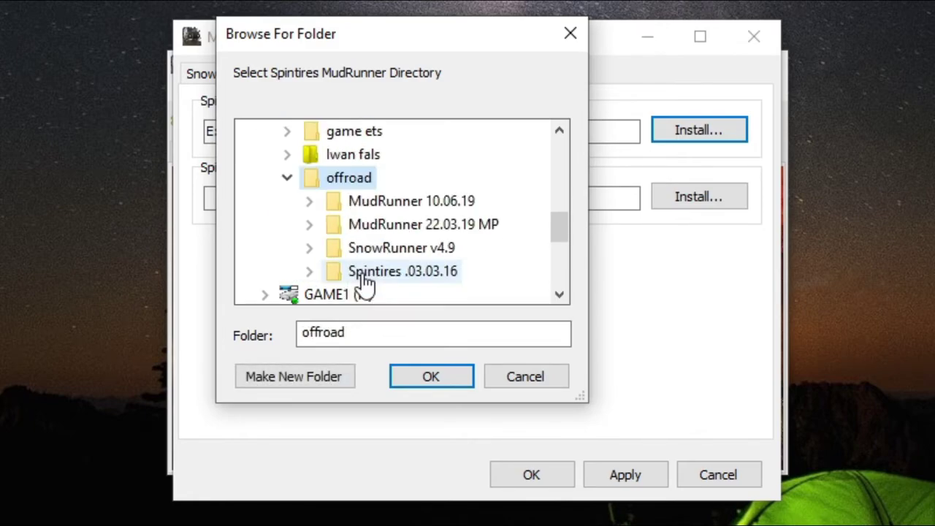
pyautogui.doubleClick(442, 207)
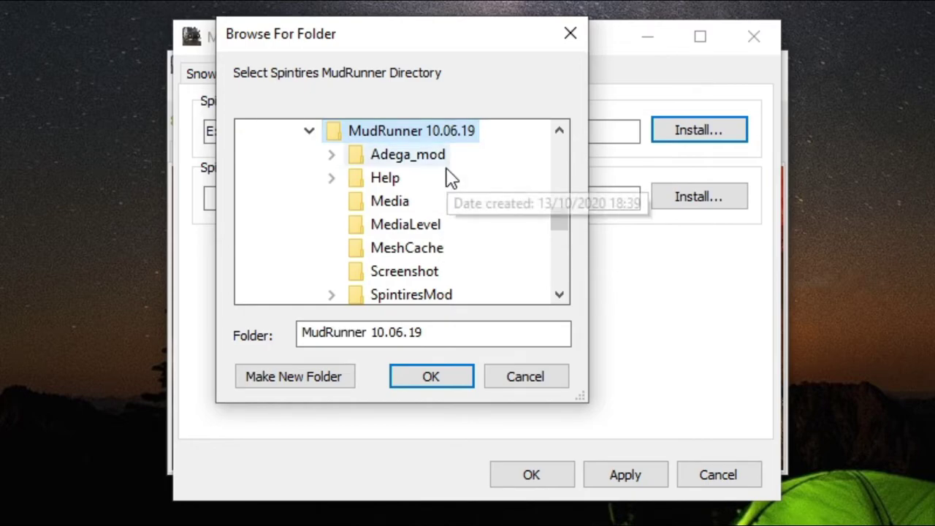
pyautogui.click(442, 380)
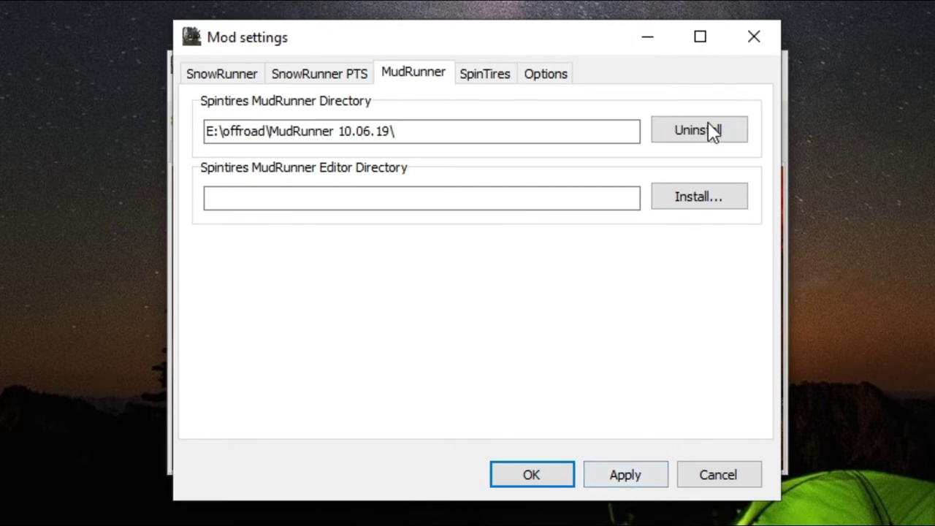
pyautogui.click(617, 473)
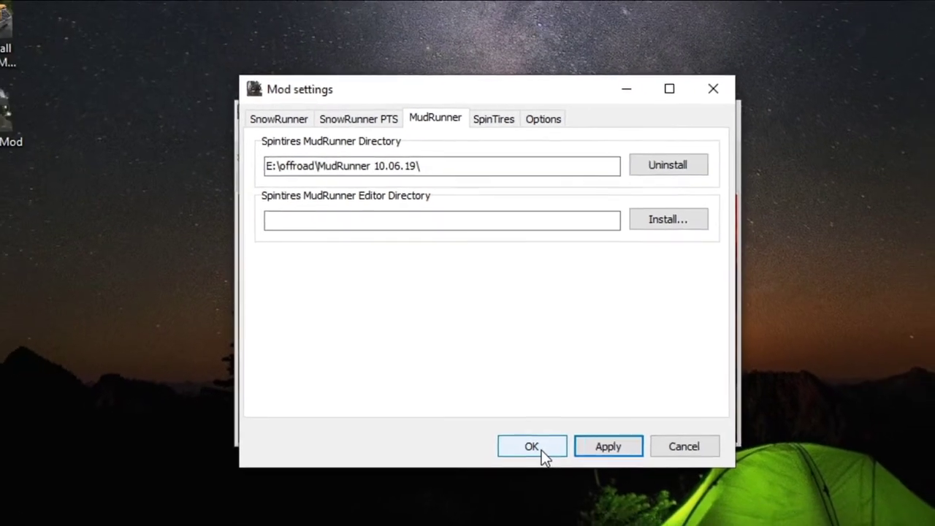
pyautogui.click(544, 479)
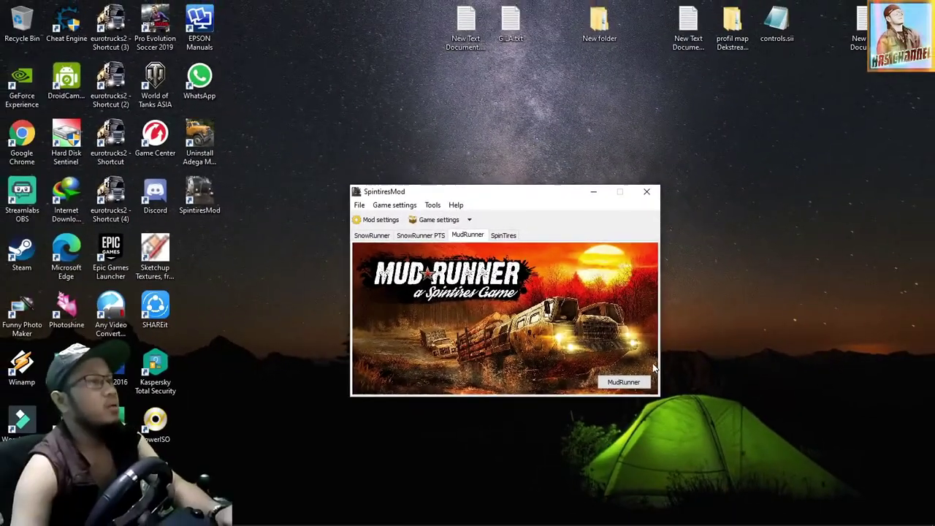
# Step: Launch MudRunner from the SpintiresMod window and switch back to the grafik folder window
pyautogui.click(628, 381)
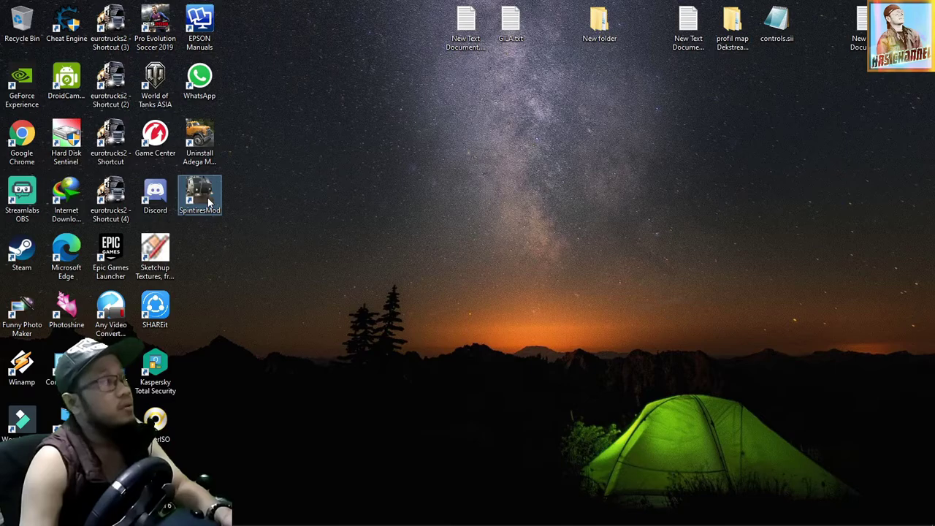
pyautogui.moveTo(269, 523)
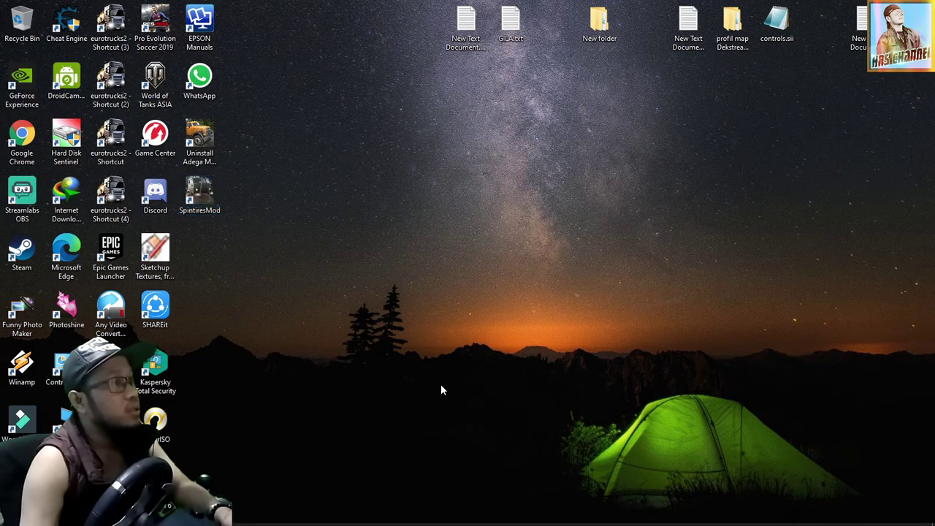
pyautogui.hotkey('alt', 'Tab')
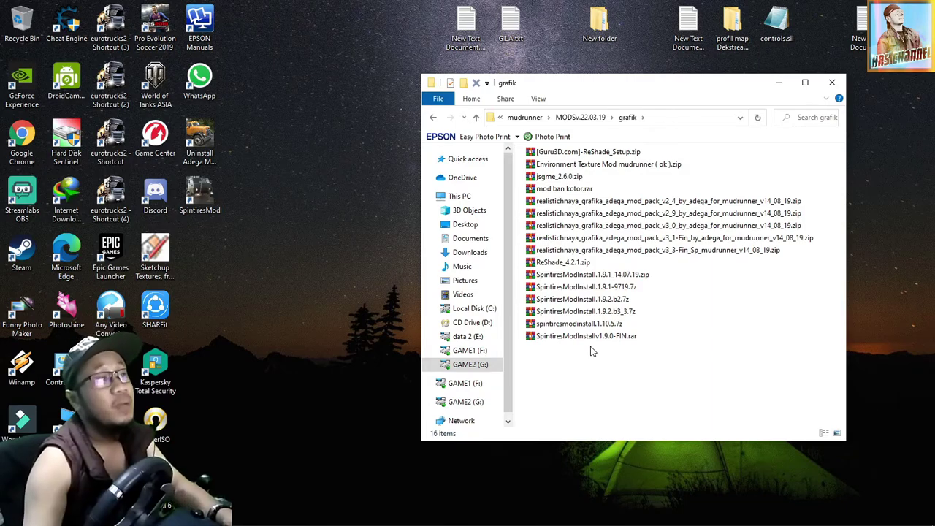
# Step: Open the ReShade_4.2.1.zip archive in the grafik folder and run ReShade 4.2.1.exe from it
pyautogui.click(585, 267)
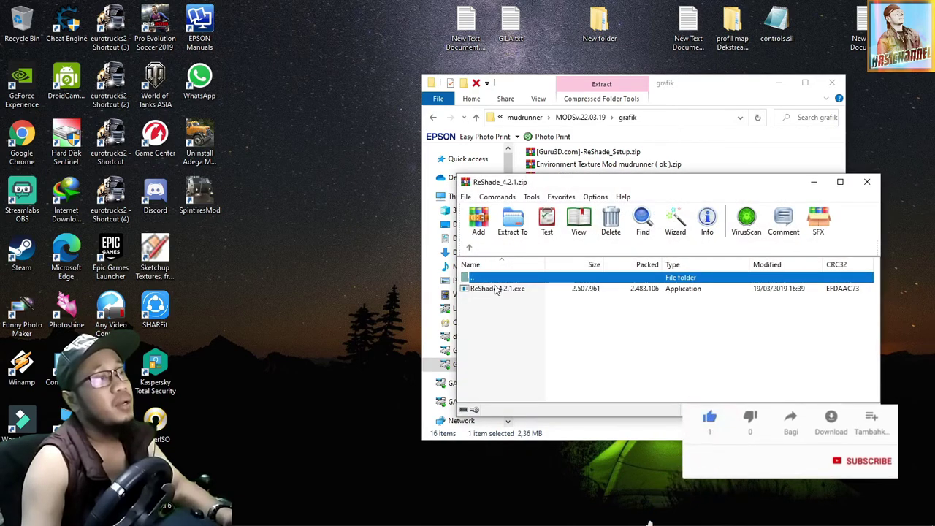
pyautogui.click(497, 289)
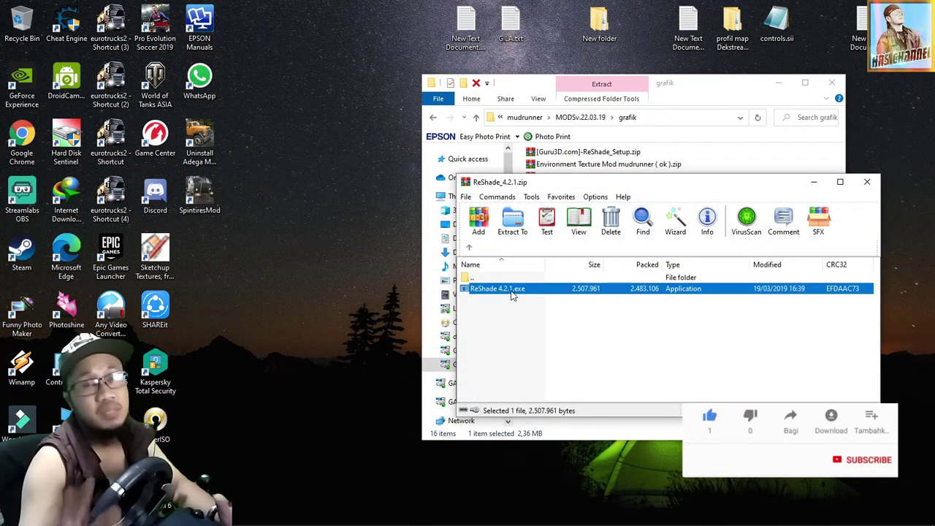
pyautogui.doubleClick(514, 291)
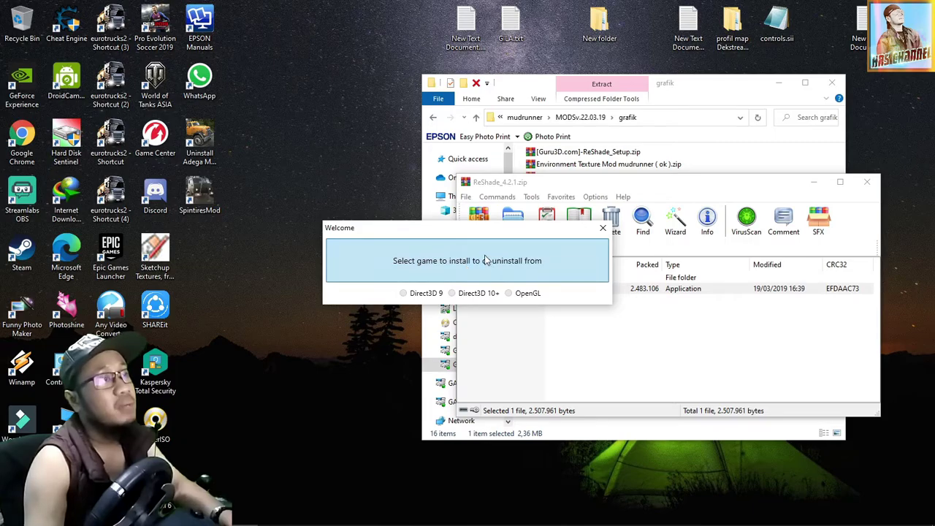
# Step: Select MudRunner.exe in E:\offroad\MudRunner 10.06.19 as the game to install ReShade to
pyautogui.click(603, 272)
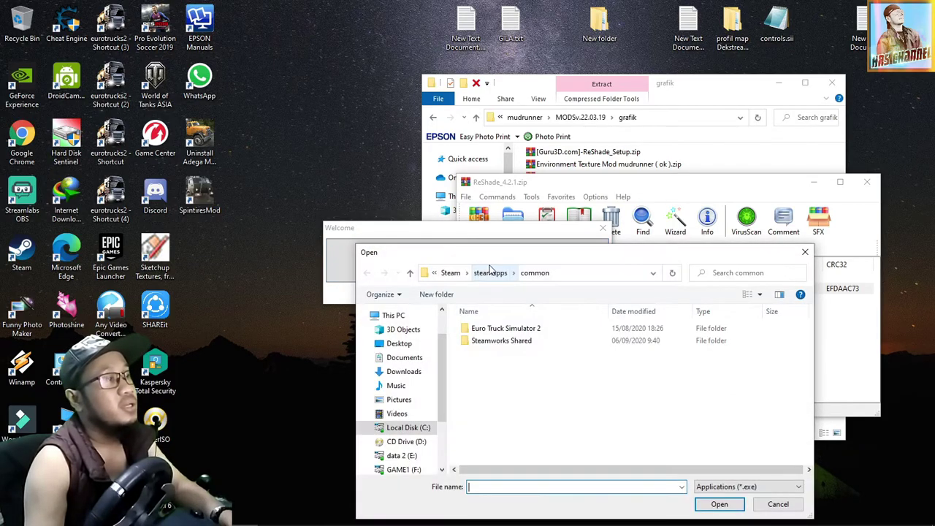
pyautogui.moveTo(561, 243); pyautogui.dragTo(514, 144)
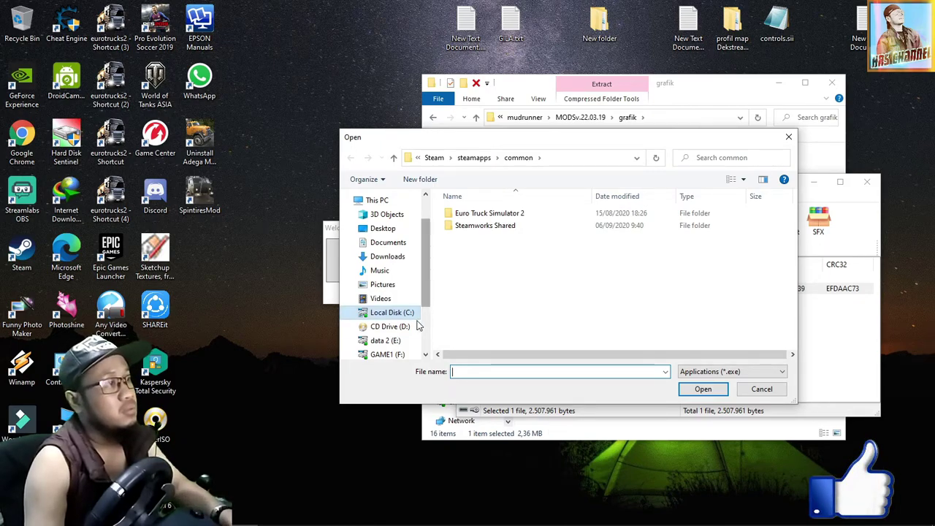
pyautogui.click(385, 341)
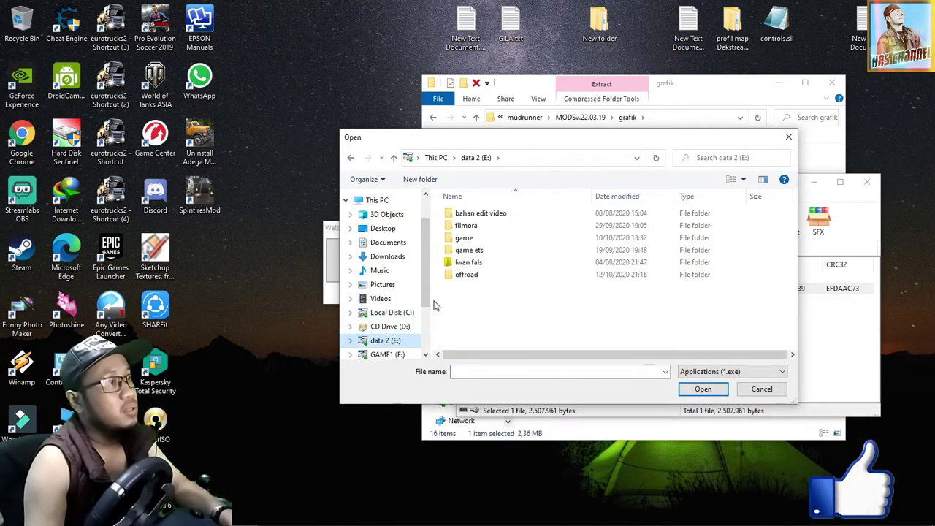
pyautogui.doubleClick(474, 274)
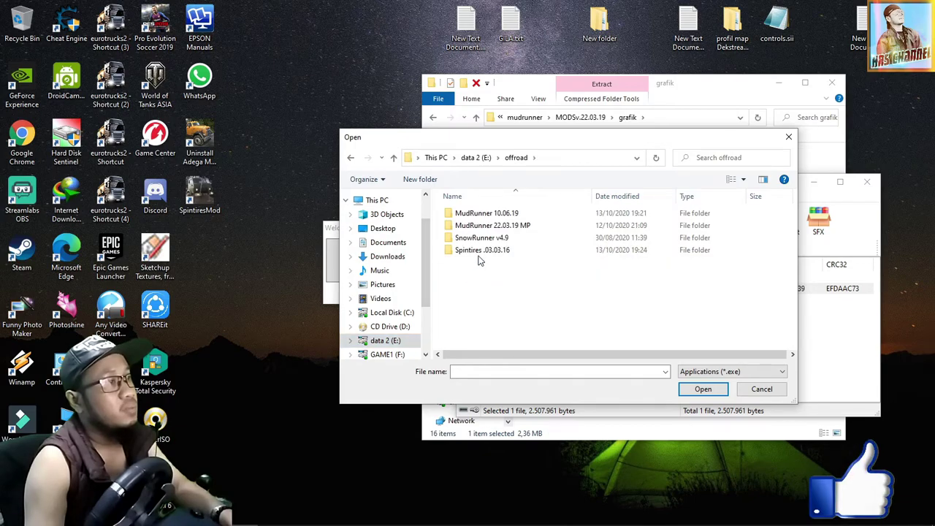
pyautogui.doubleClick(494, 212)
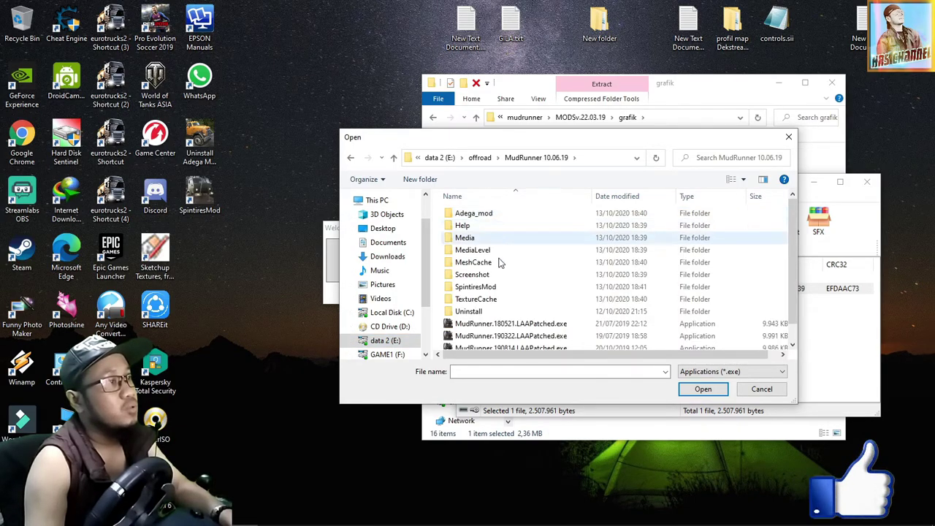
pyautogui.scroll(-1, 514, 282)
pyautogui.click(483, 345)
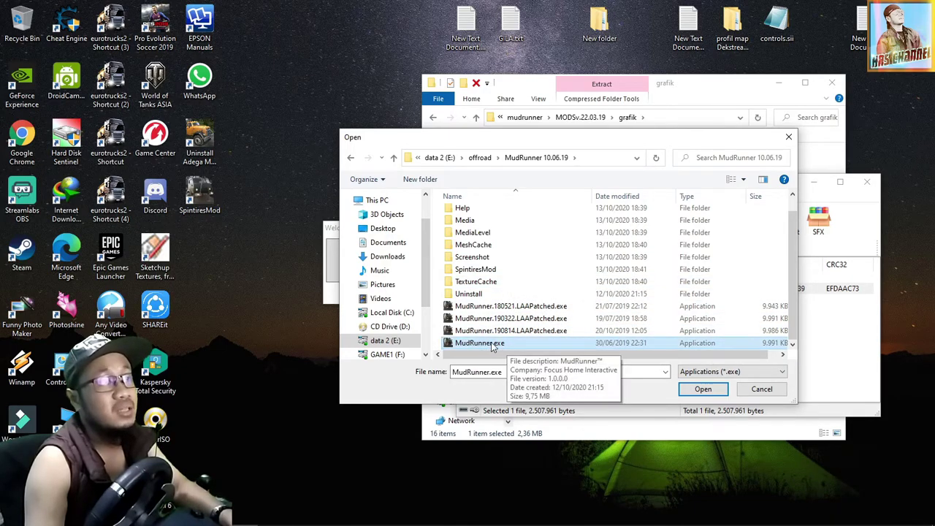
pyautogui.click(702, 389)
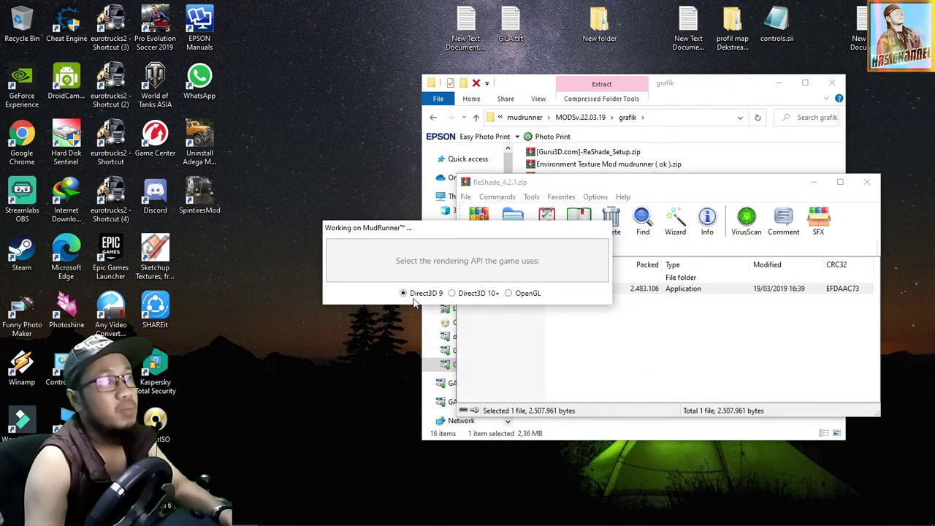
# Step: Set the rendering API to Direct3D 10+ and accept downloading the collection of standard effects
pyautogui.click(474, 294)
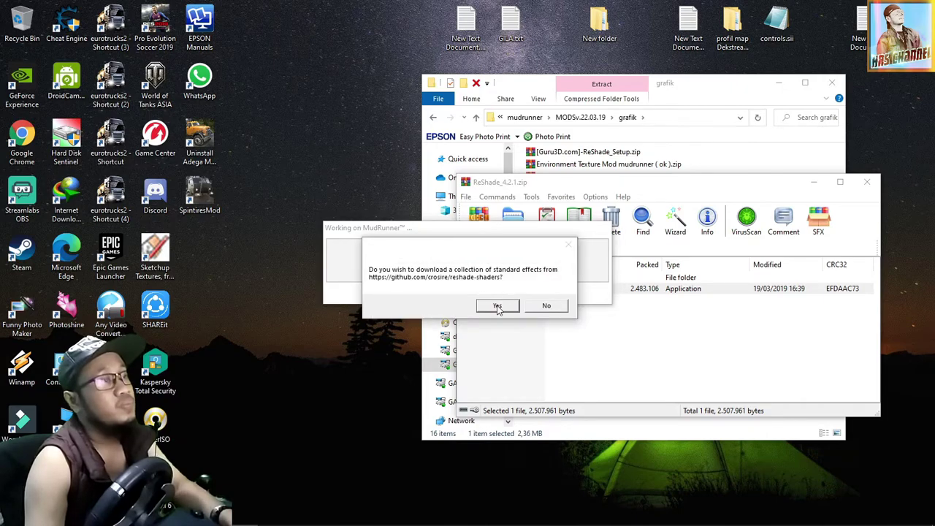
pyautogui.click(502, 305)
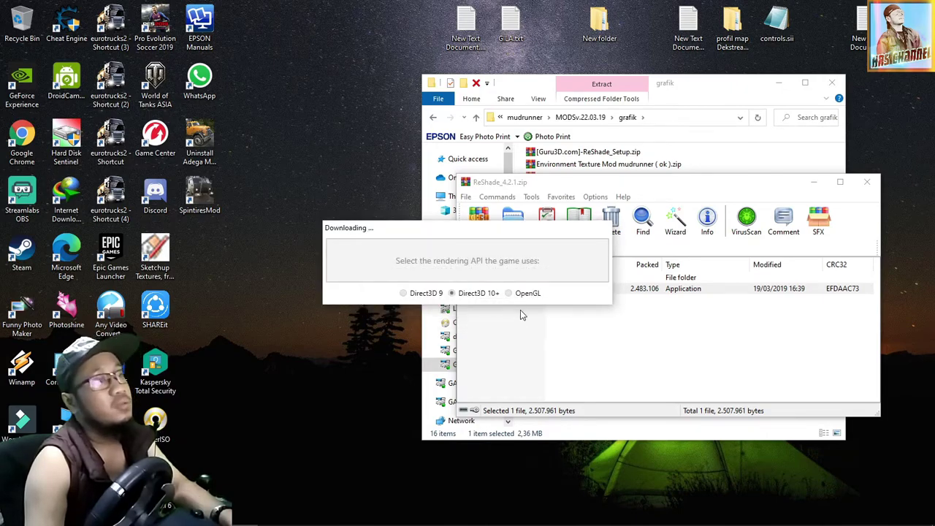
pyautogui.moveTo(475, 176); pyautogui.dragTo(475, 1)
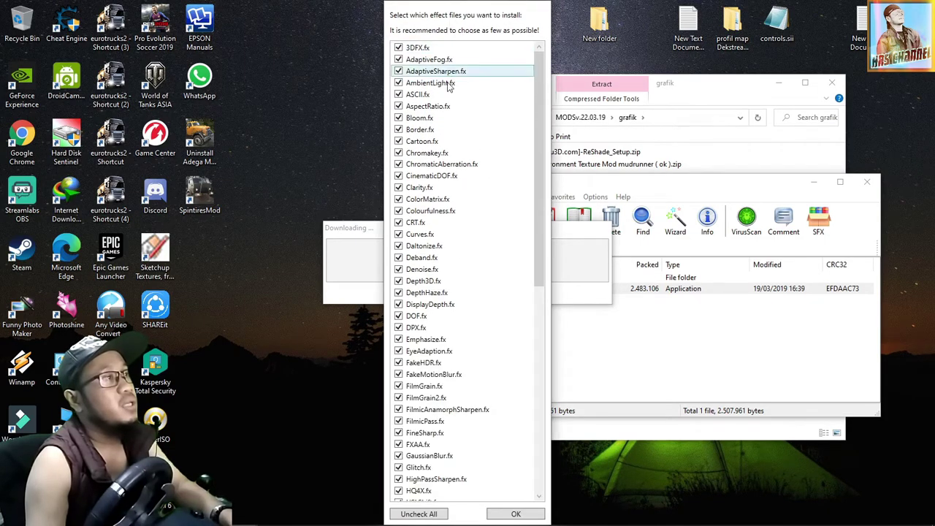
# Step: Clear all effect files and select only Clarity, Colourfulness, CRT, Curves, FakeHDR, FXAA, FilmicAnamorphSharpen and FilmicPass
pyautogui.click(423, 514)
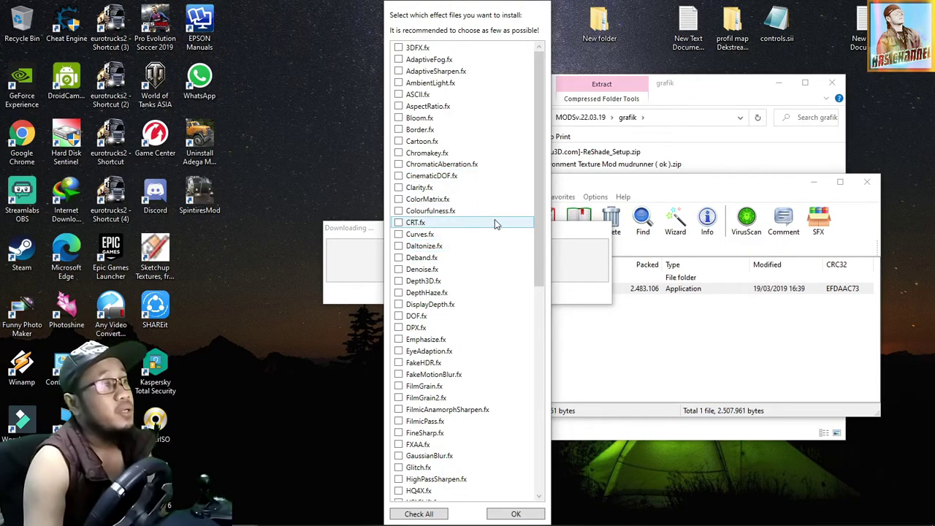
pyautogui.click(399, 188)
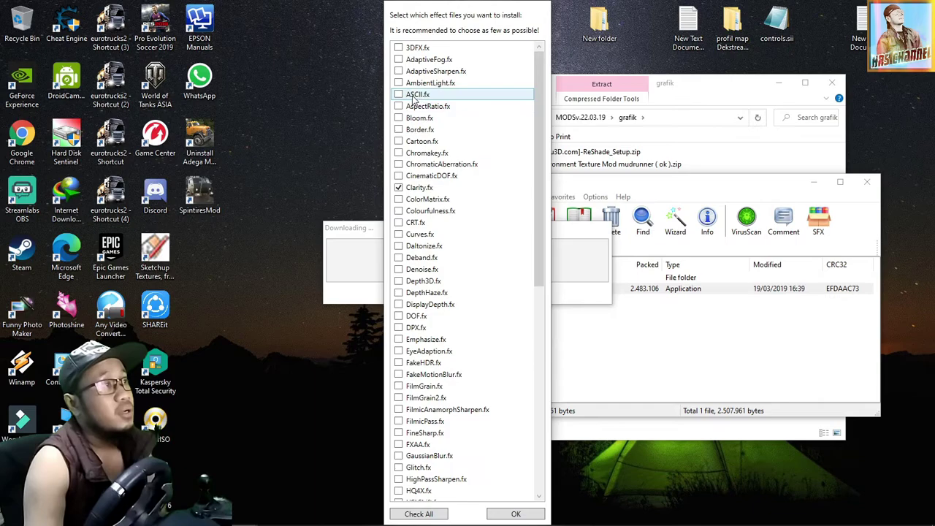
pyautogui.click(399, 211)
pyautogui.click(398, 223)
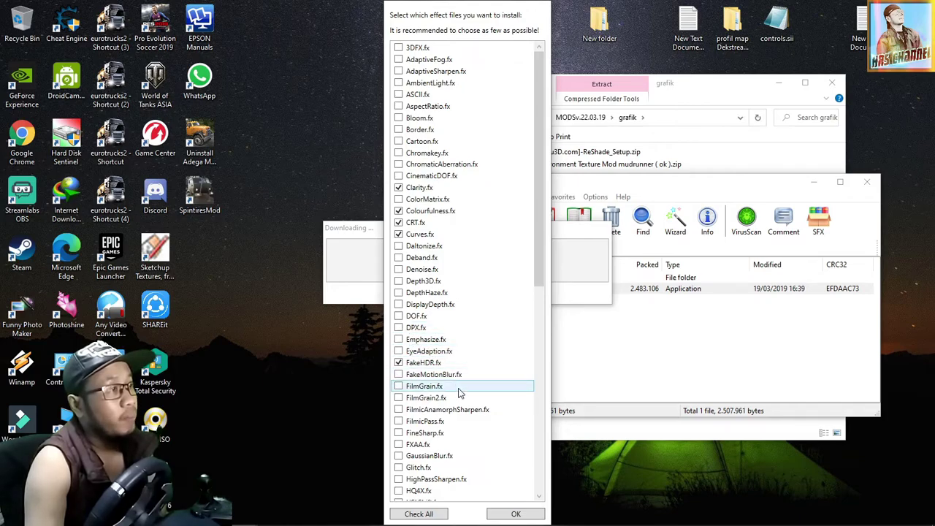
pyautogui.click(400, 446)
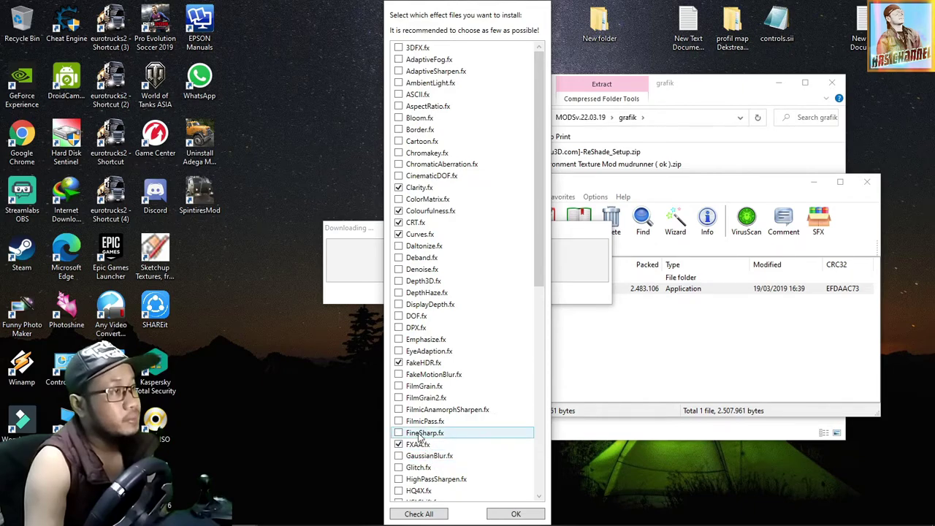
pyautogui.click(398, 410)
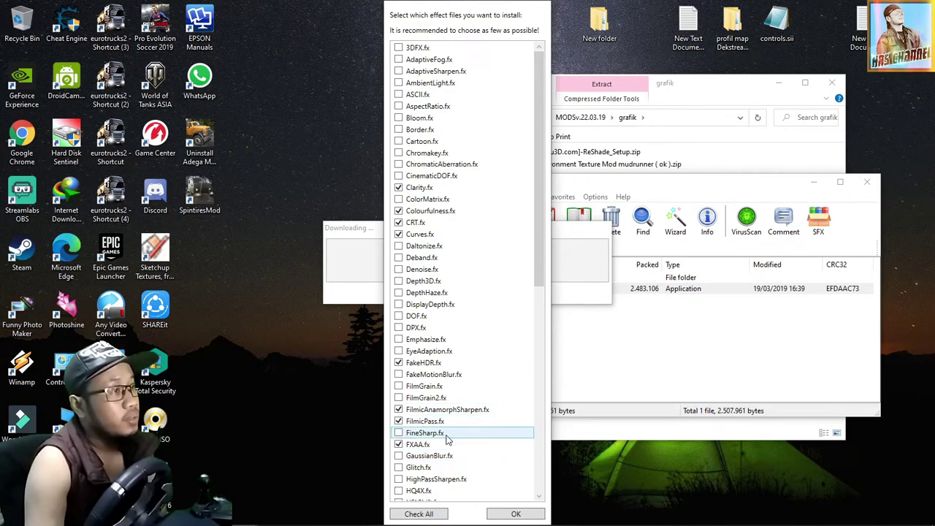
# Step: Add Levels, LUT, SMAA and Vibrance to the effect selection, review the list, and install the selected effects
pyautogui.scroll(-11, 445, 435)
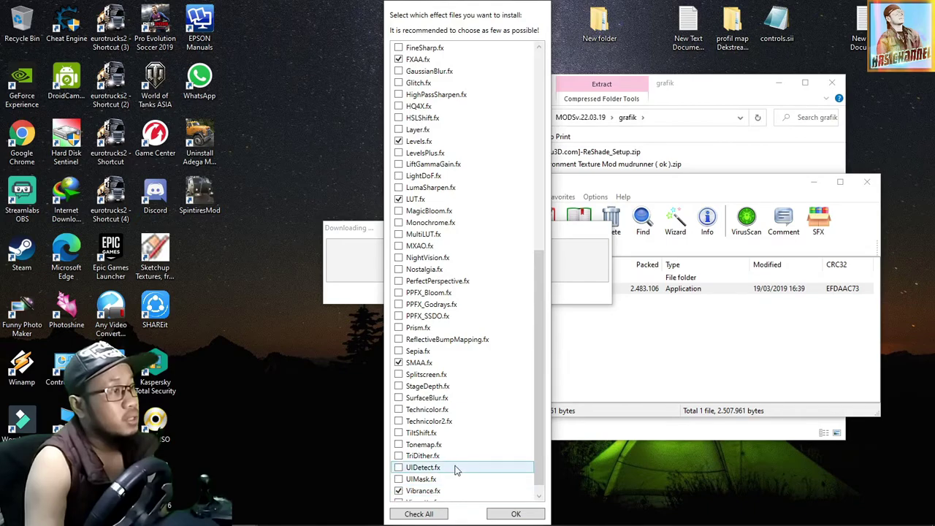
pyautogui.scroll(-1, 456, 468)
pyautogui.scroll(11, 456, 467)
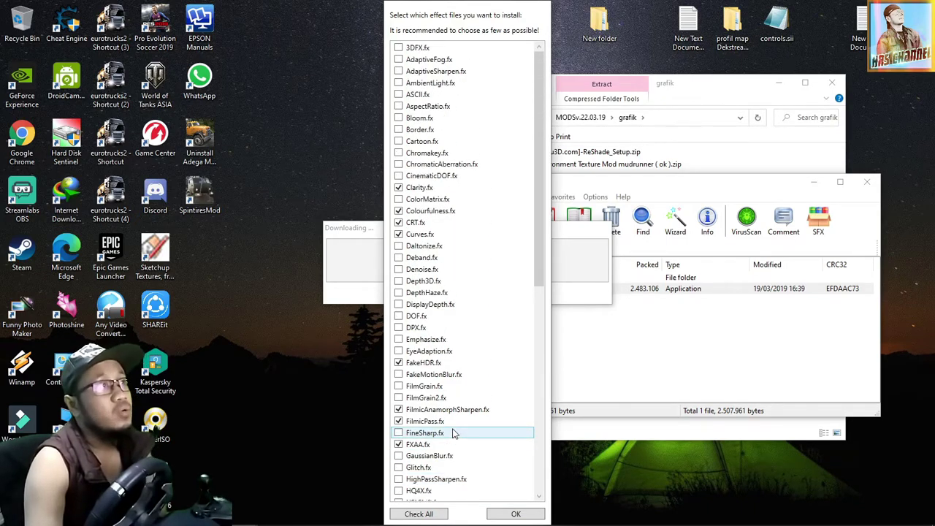
pyautogui.scroll(-6, 454, 432)
pyautogui.scroll(3, 454, 432)
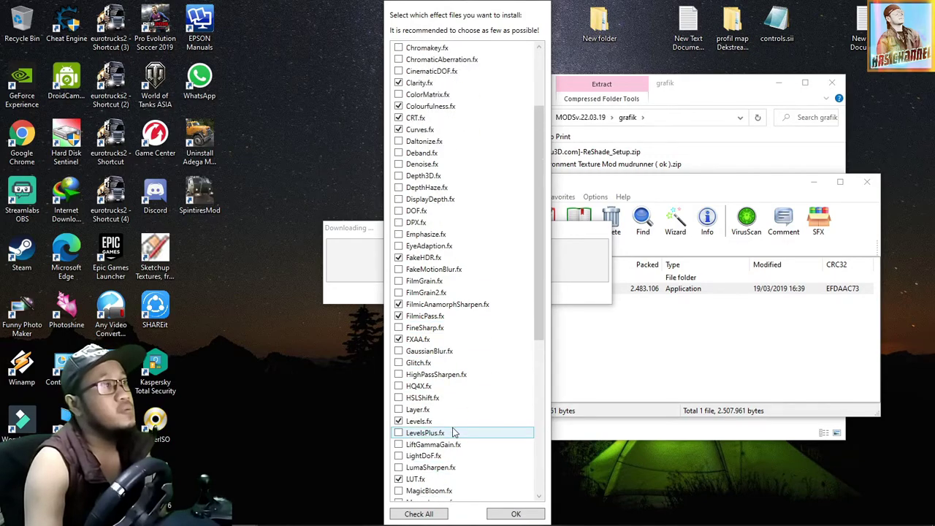
pyautogui.click(516, 514)
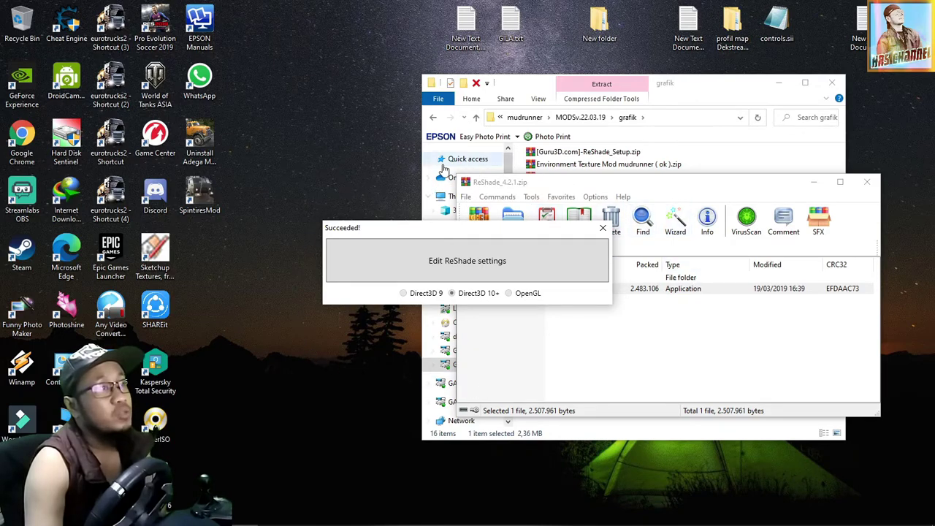
# Step: Open the ReShade settings and show the E:\offroad\MudRunner 10.06.19 folder in list view beside them
pyautogui.click(473, 267)
pyautogui.moveTo(675, 87); pyautogui.dragTo(293, 45)
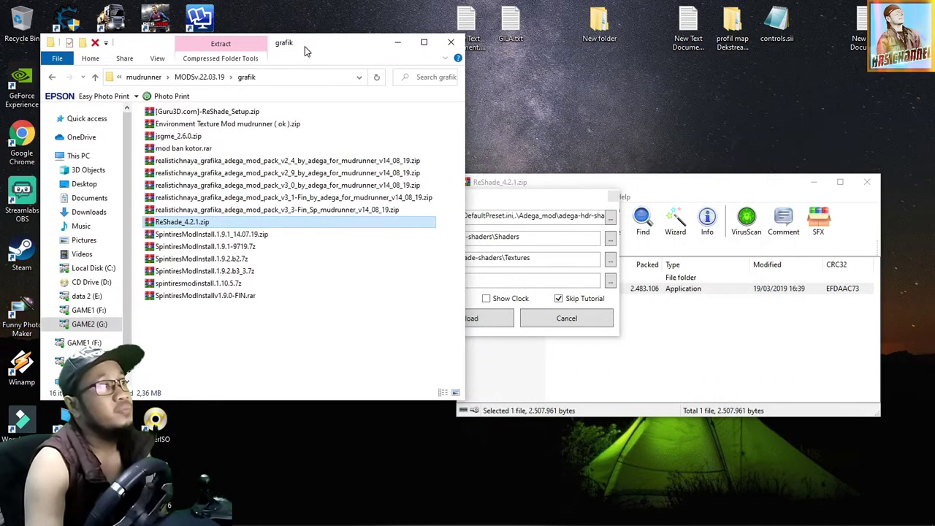
pyautogui.click(85, 296)
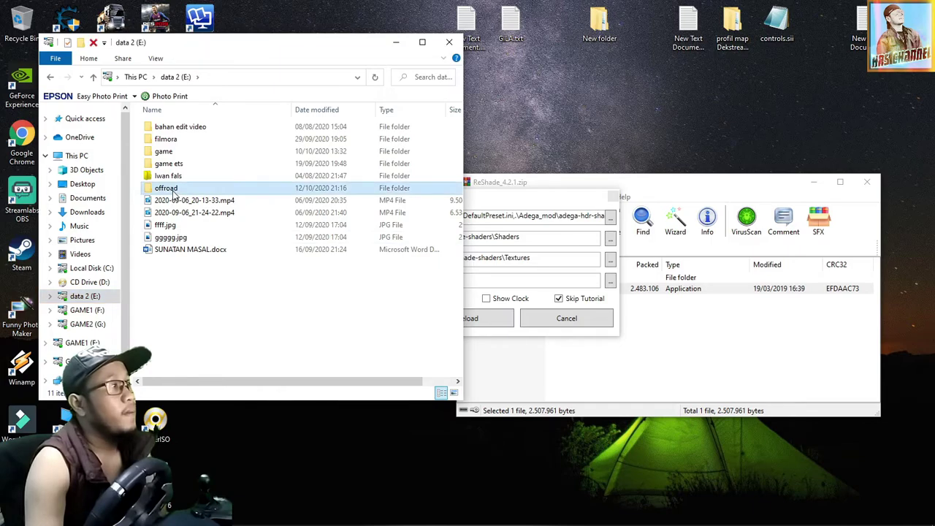
pyautogui.doubleClick(168, 189)
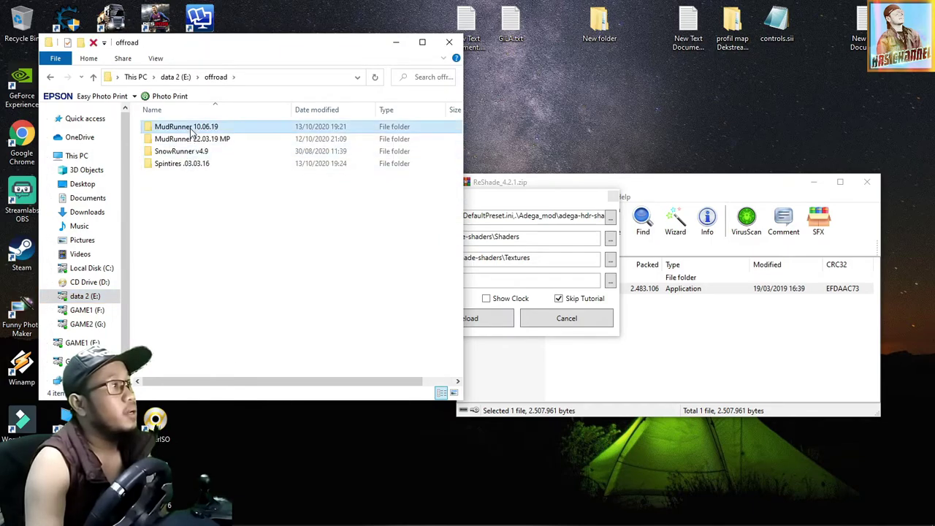
pyautogui.doubleClick(191, 130)
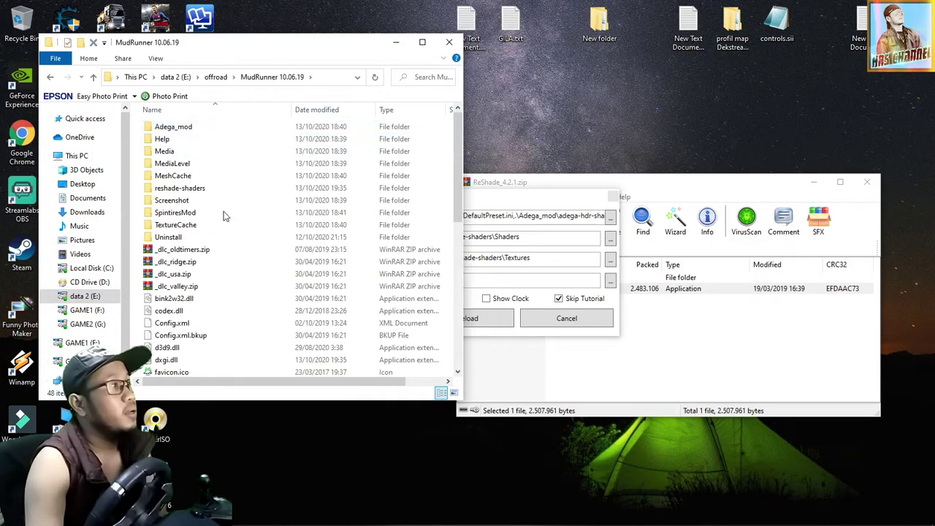
pyautogui.click(155, 58)
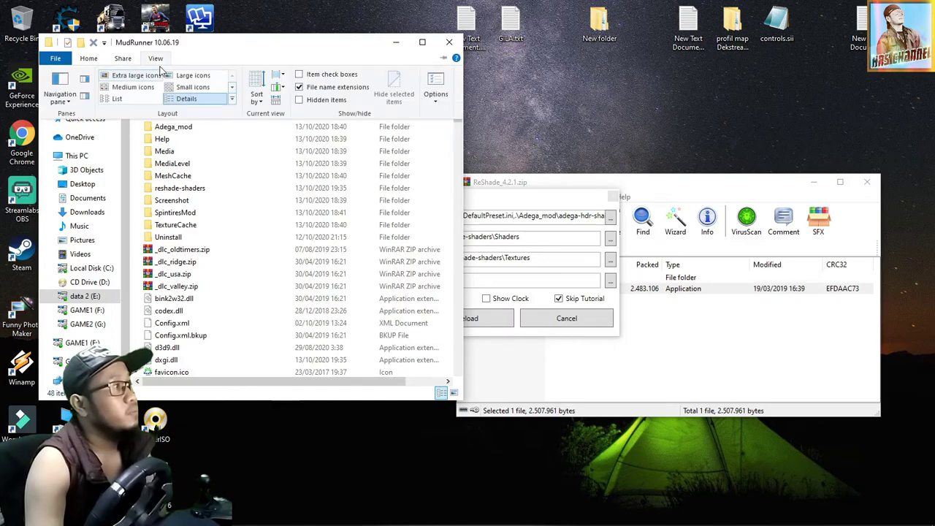
pyautogui.click(116, 98)
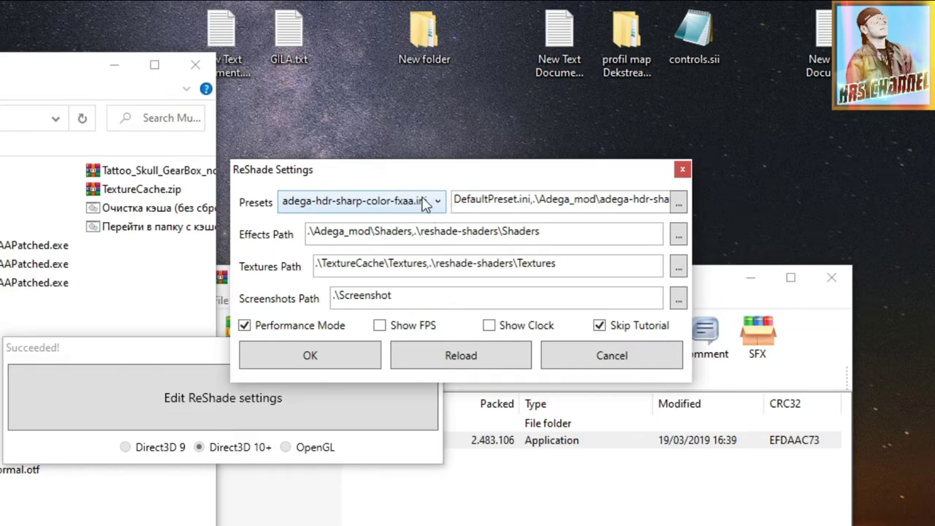
# Step: Browse for a preset file in the ReShade settings and choose ReShade.ini from the MudRunner 10.06.19 folder
pyautogui.click(679, 204)
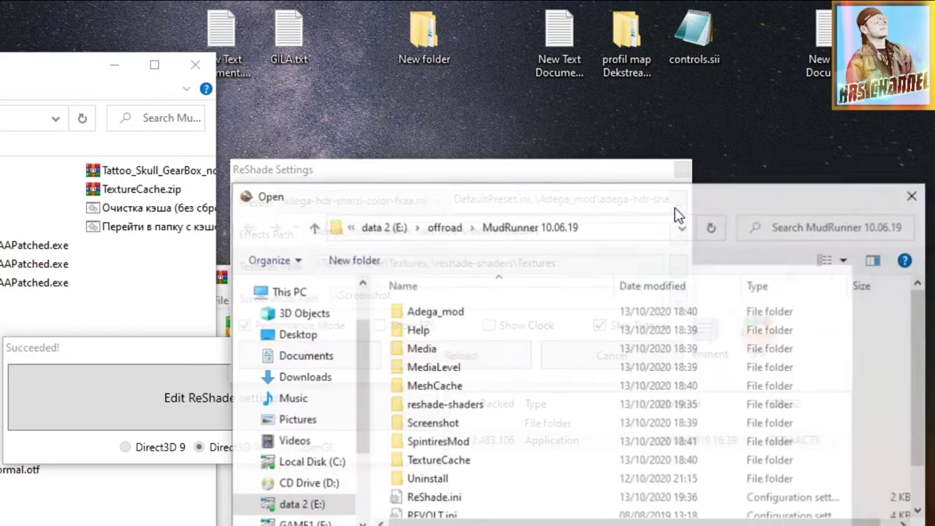
pyautogui.scroll(-1, 457, 460)
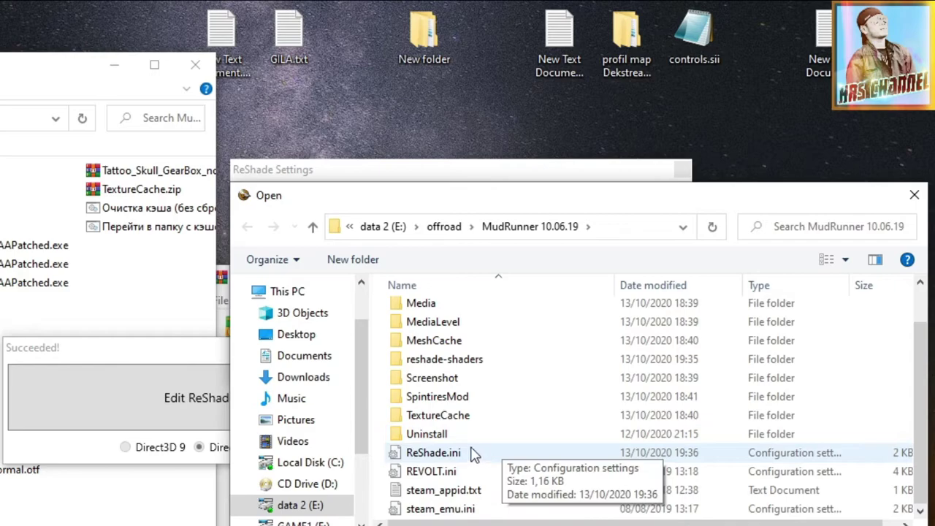
pyautogui.moveTo(600, 197); pyautogui.dragTo(513, 313)
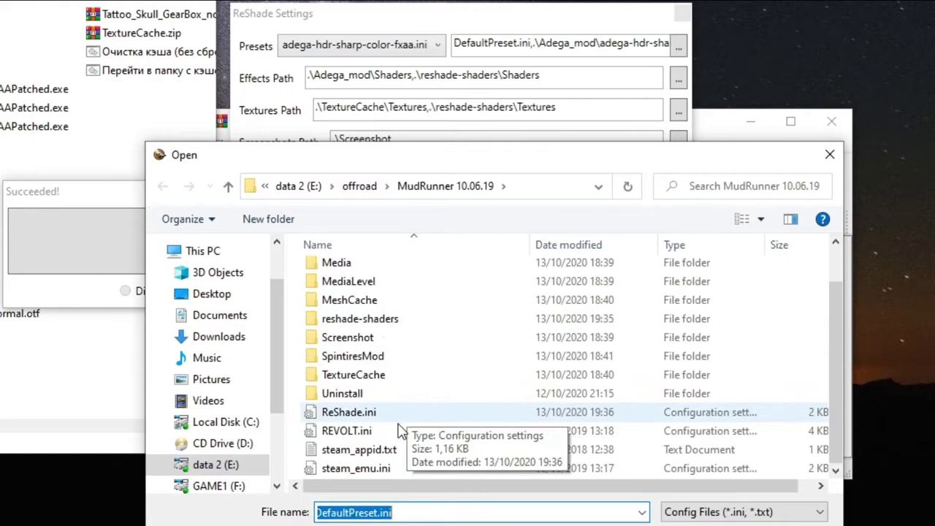
pyautogui.click(336, 413)
pyautogui.click(678, 520)
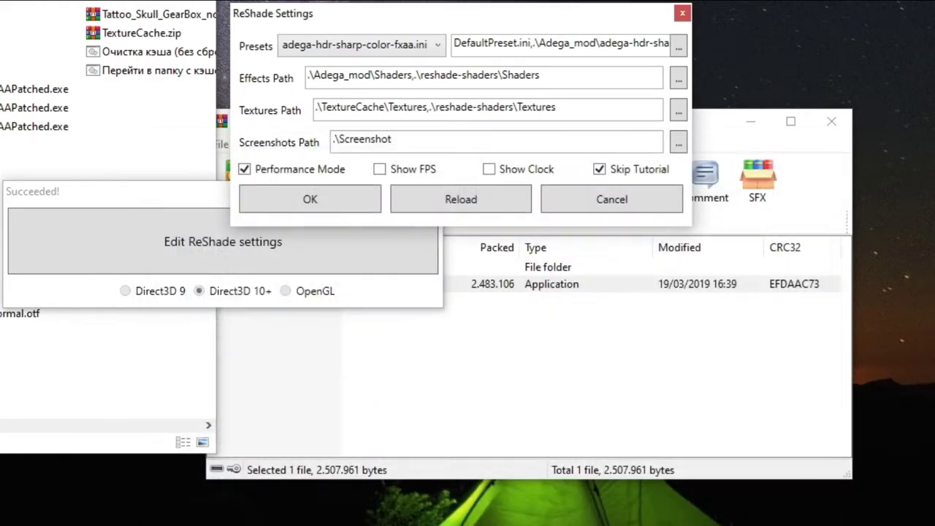
# Step: Select the ReShade.ini preset and set the effects path to the Shaders folder inside reshade-shaders
pyautogui.click(349, 53)
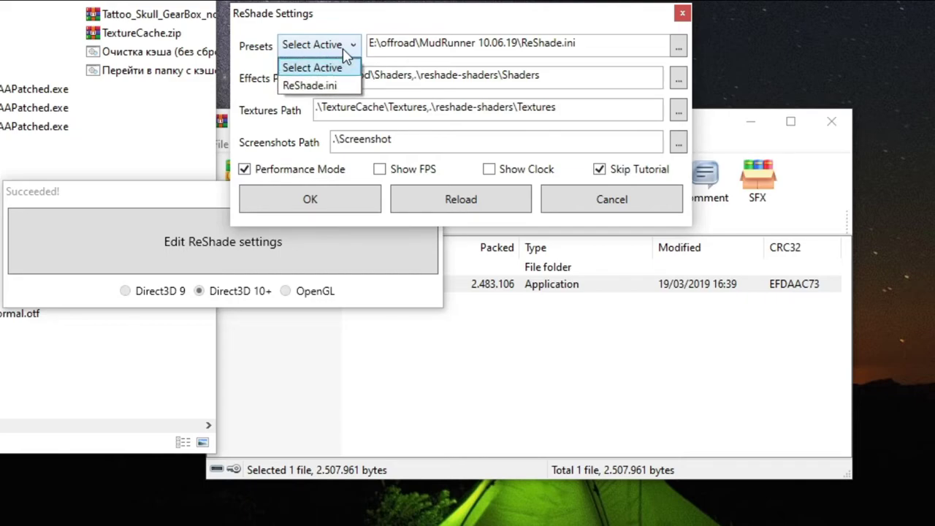
pyautogui.click(328, 86)
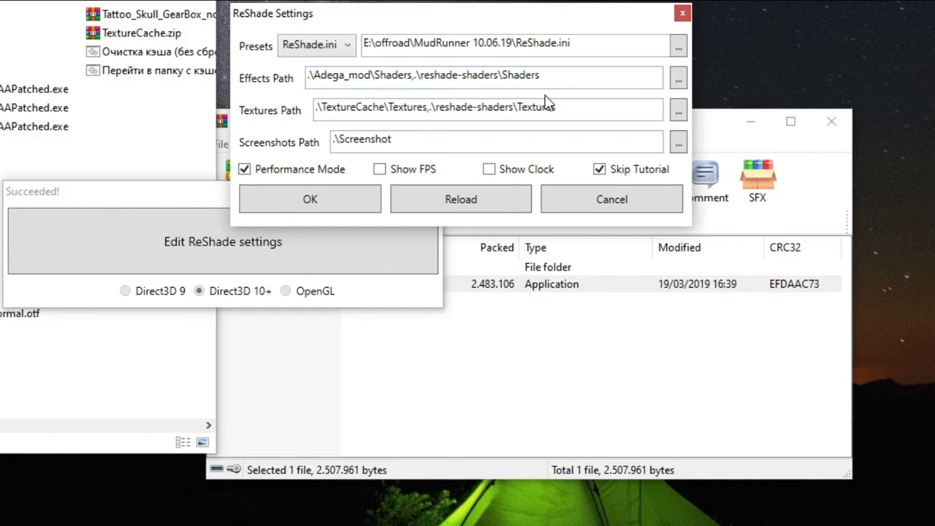
pyautogui.click(679, 80)
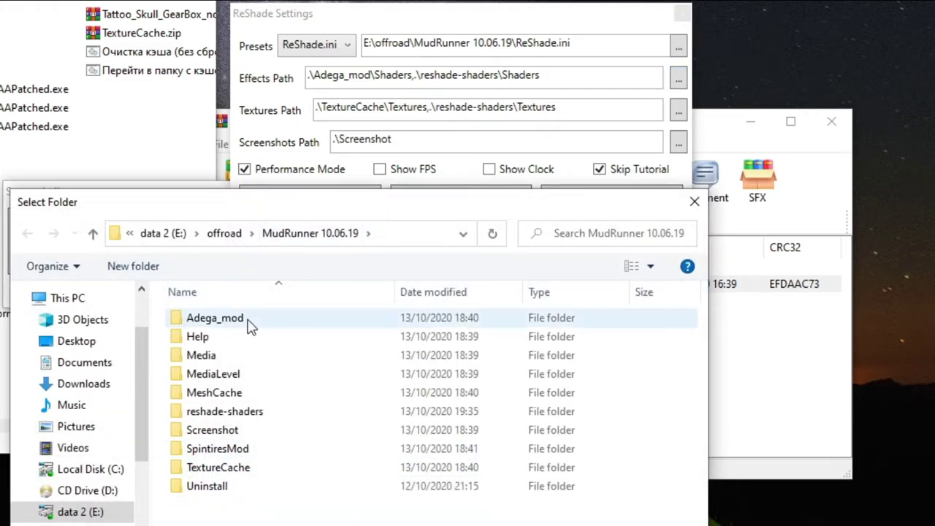
pyautogui.doubleClick(247, 415)
pyautogui.click(215, 321)
pyautogui.click(575, 522)
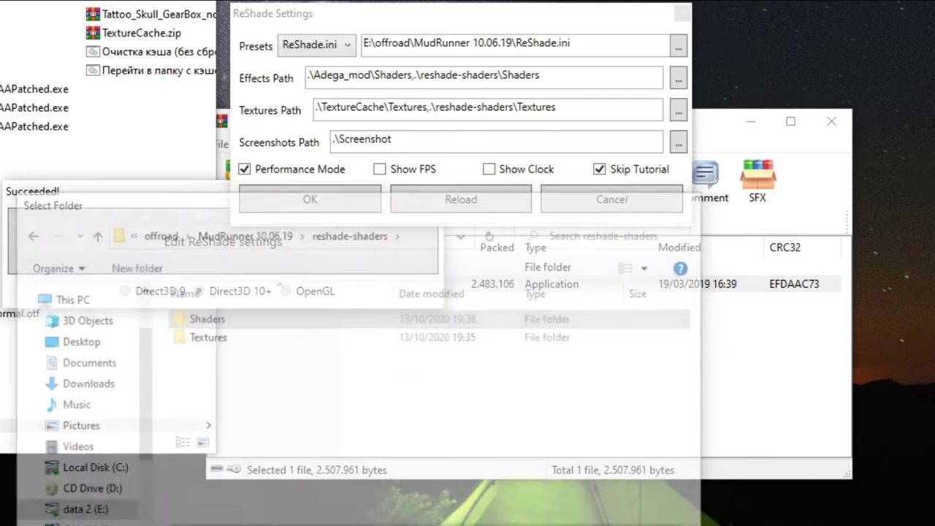
# Step: Set the textures path to the Textures folder inside reshade-shaders
pyautogui.click(677, 112)
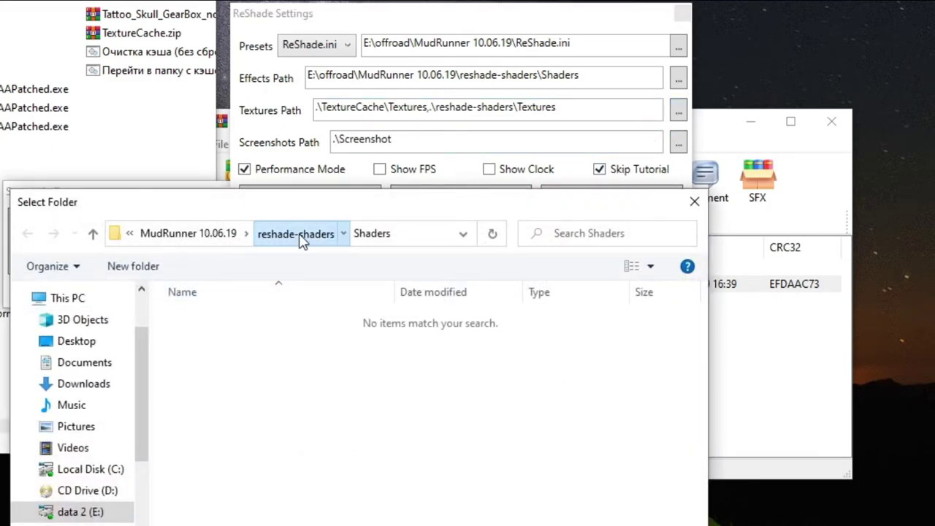
pyautogui.click(301, 235)
pyautogui.click(212, 338)
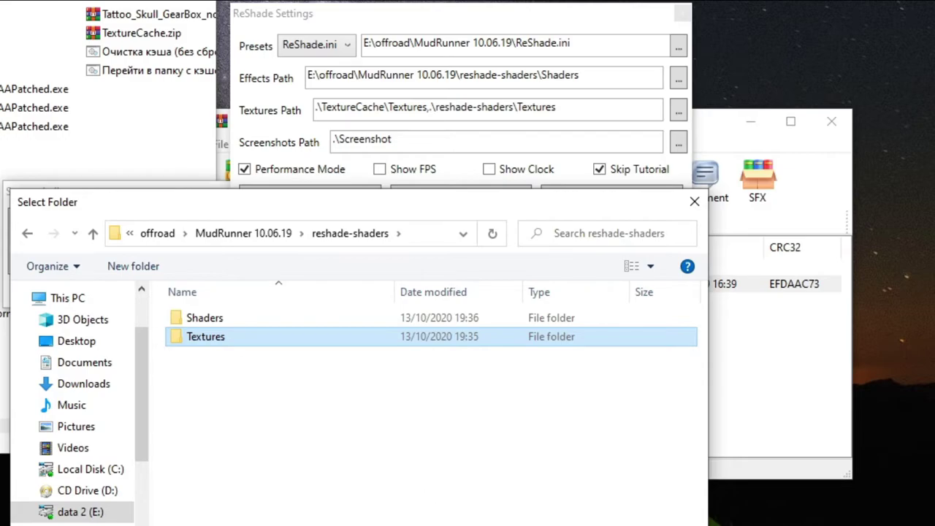
pyautogui.press('Return')
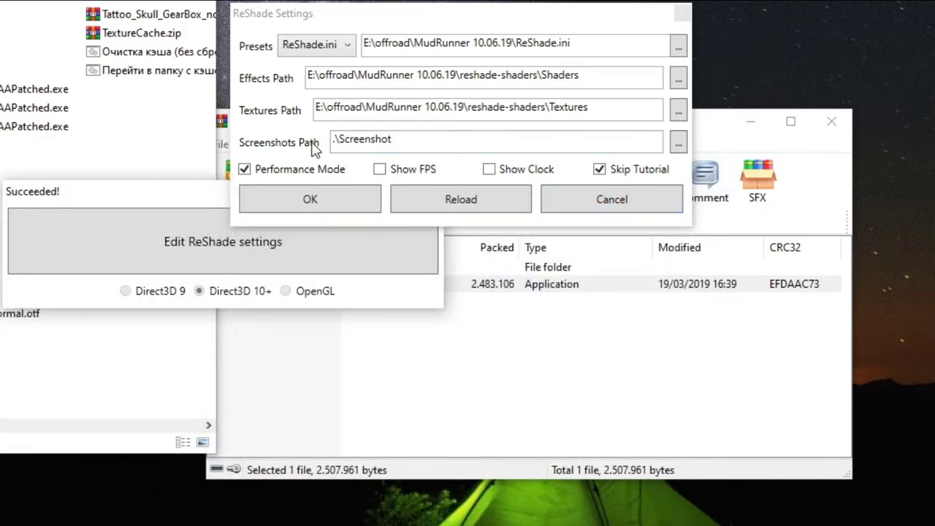
# Step: Save the ReShade settings and close the installer with Show FPS left off
pyautogui.click(379, 171)
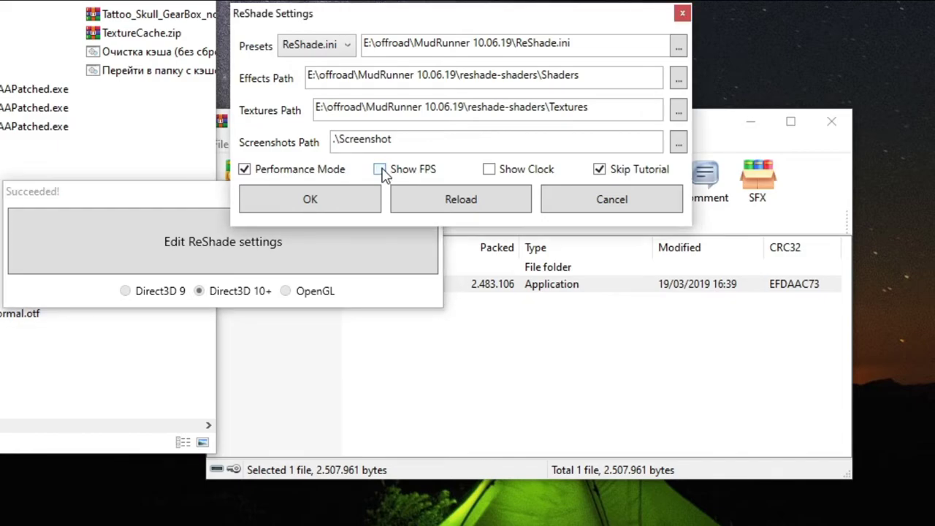
pyautogui.click(357, 207)
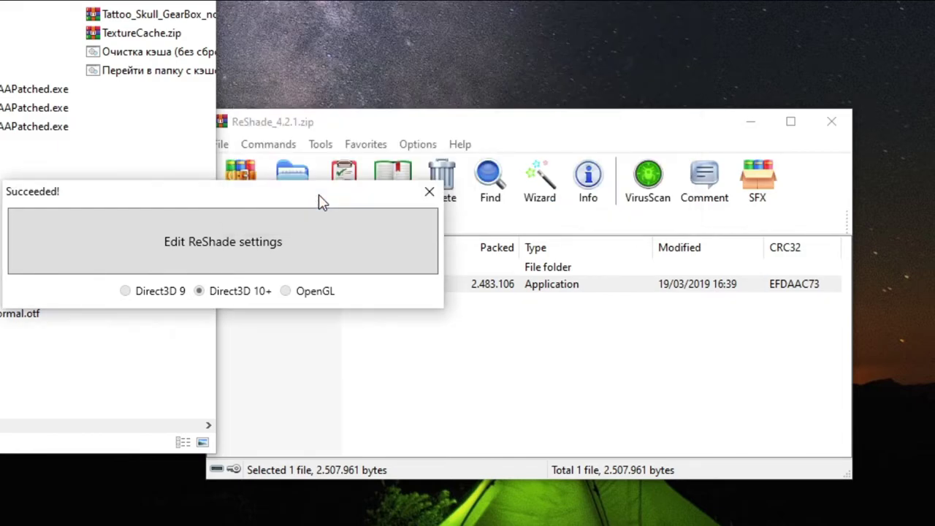
pyautogui.click(429, 193)
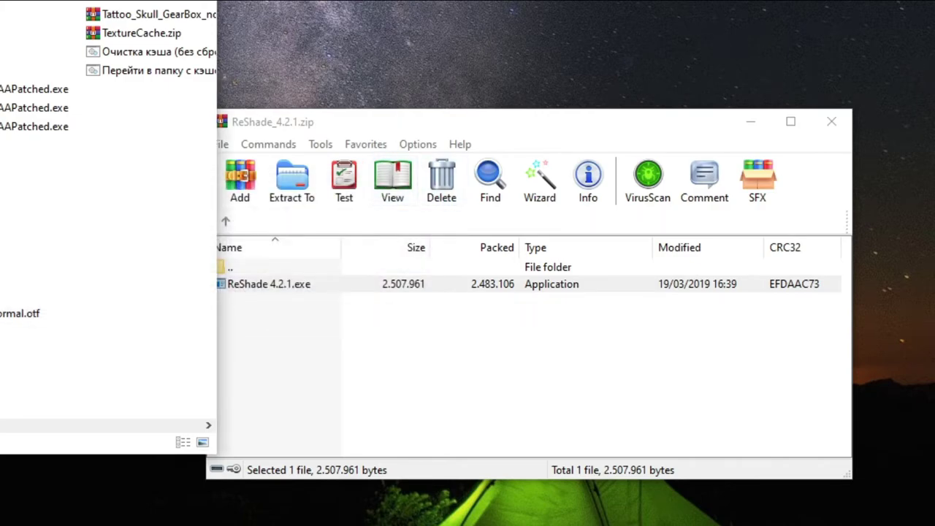
pyautogui.rightClick(413, 3)
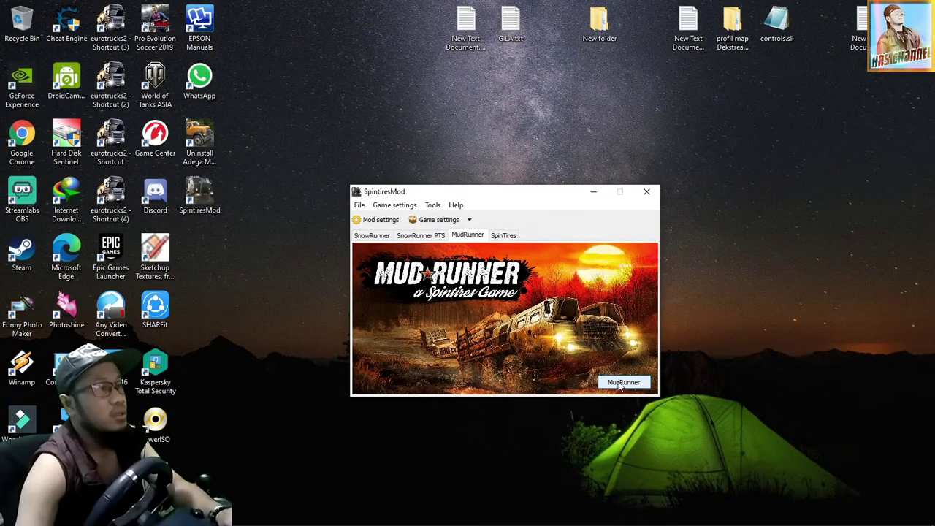
# Step: Launch MudRunner from SpintiresMod, then bring up the ReShade overlay in the game and narrow it
pyautogui.click(621, 386)
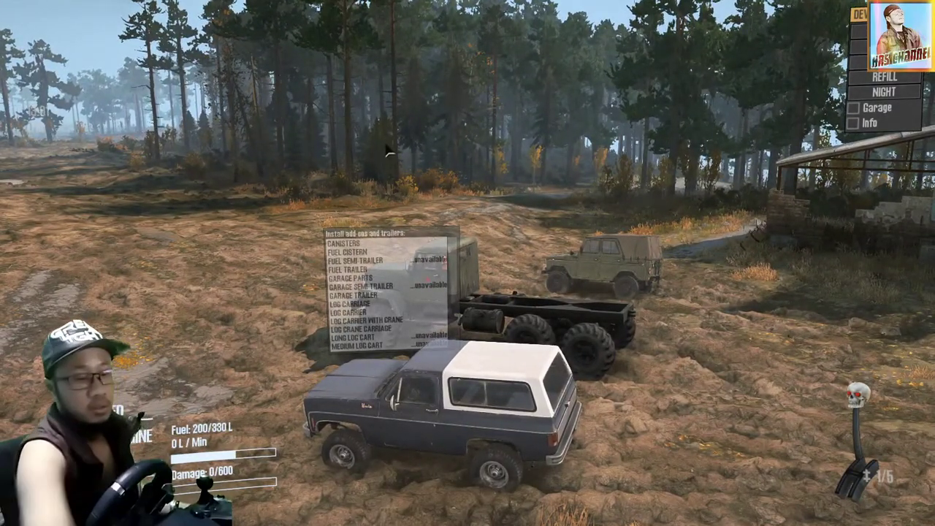
pyautogui.press('Home')
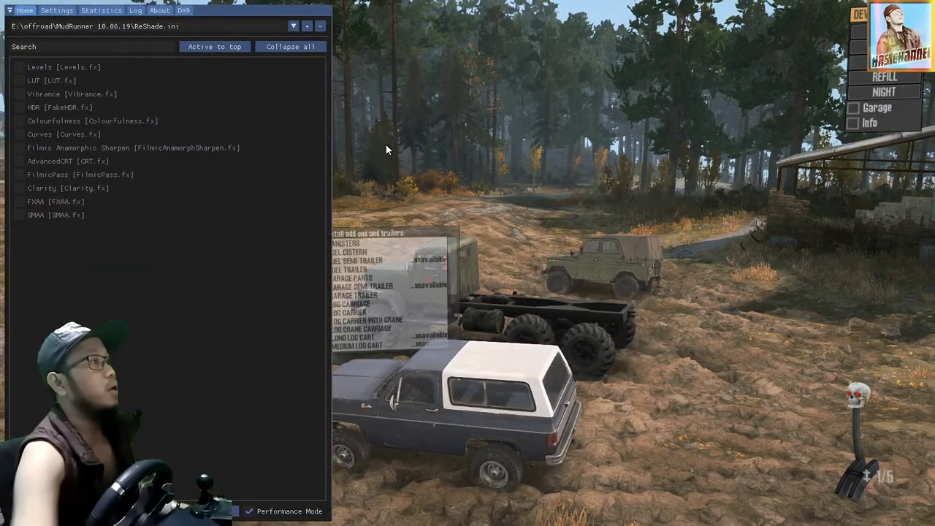
pyautogui.moveTo(338, 136); pyautogui.dragTo(224, 153)
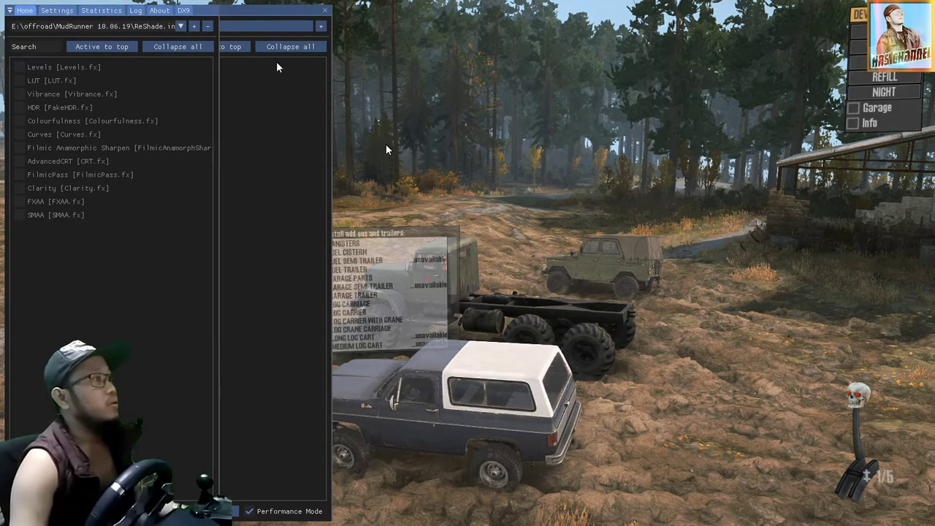
# Step: Enable the Levels, LUT and Vibrance effects, toggling them to compare the image
pyautogui.click(20, 67)
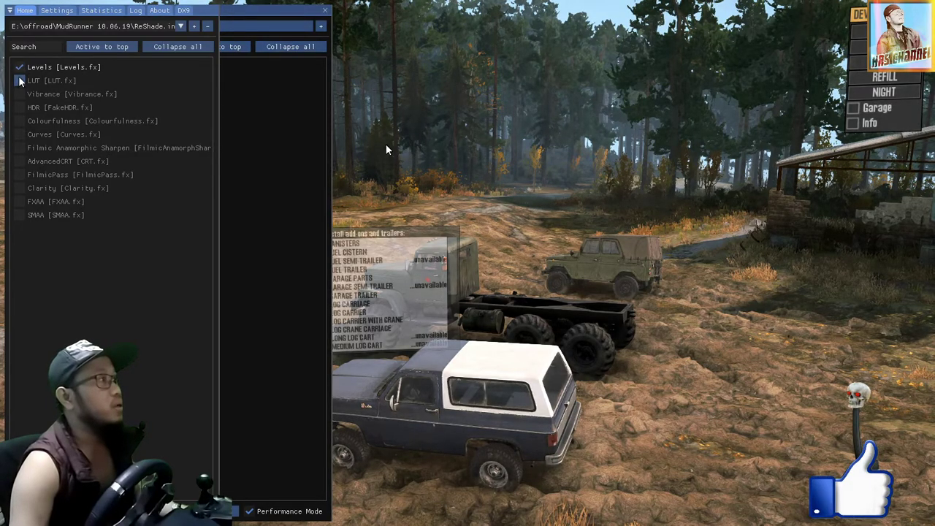
pyautogui.click(20, 80)
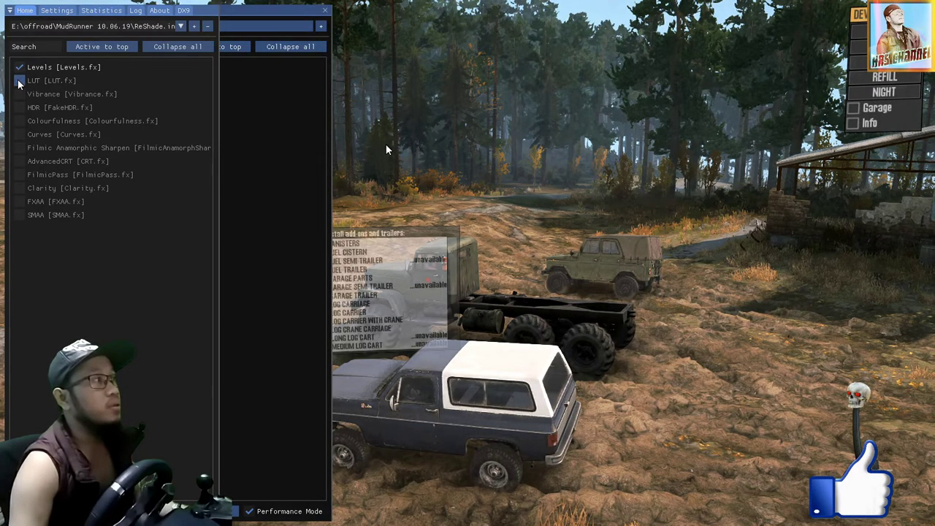
pyautogui.click(20, 81)
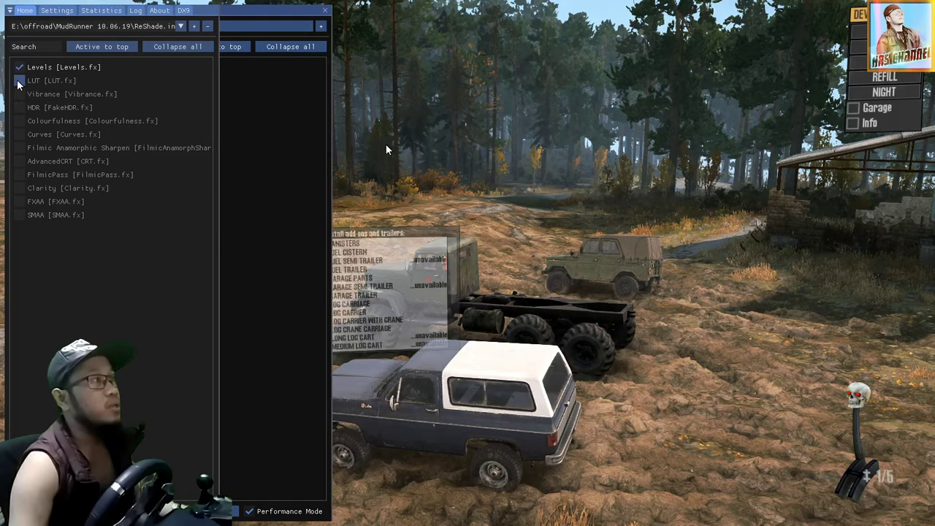
pyautogui.click(19, 94)
pyautogui.click(20, 94)
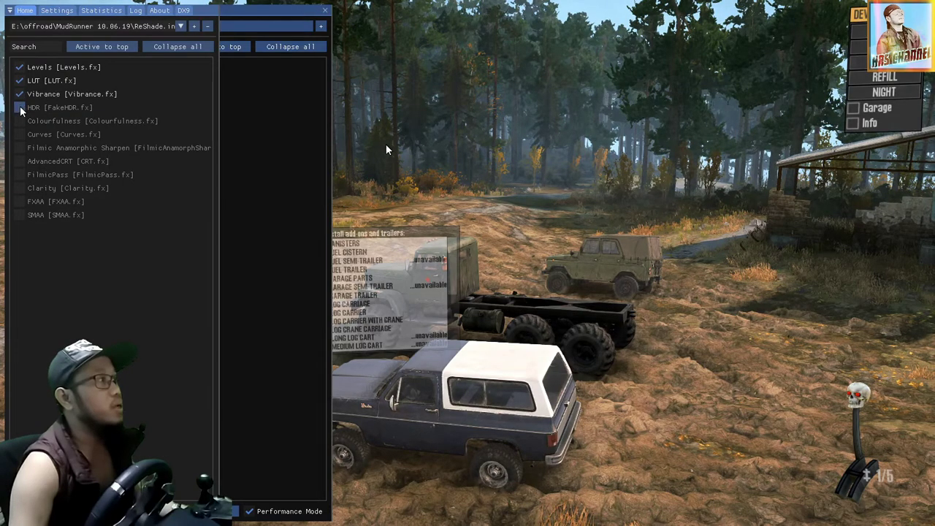
# Step: Enable the HDR effect and toggle HDR and Levels to compare their impact, leaving both on
pyautogui.click(20, 107)
pyautogui.click(20, 107)
pyautogui.click(19, 107)
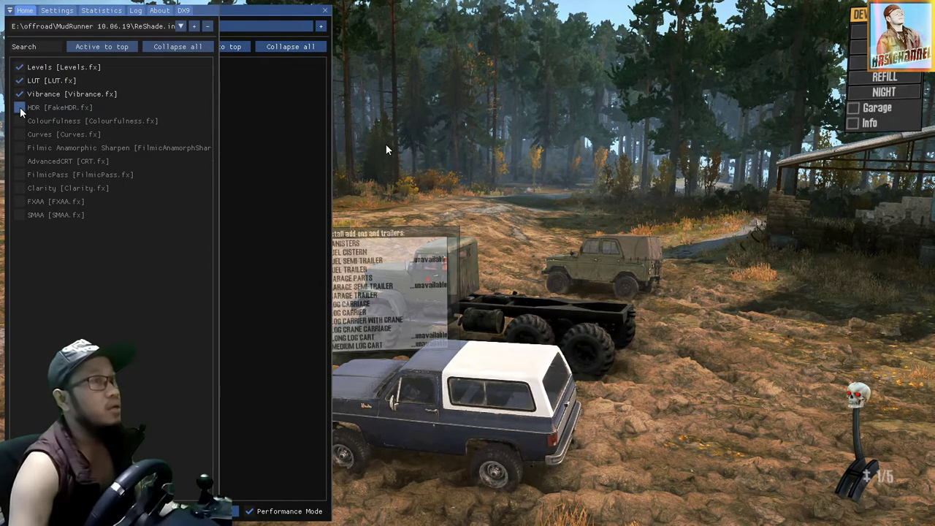
pyautogui.click(19, 108)
pyautogui.click(20, 108)
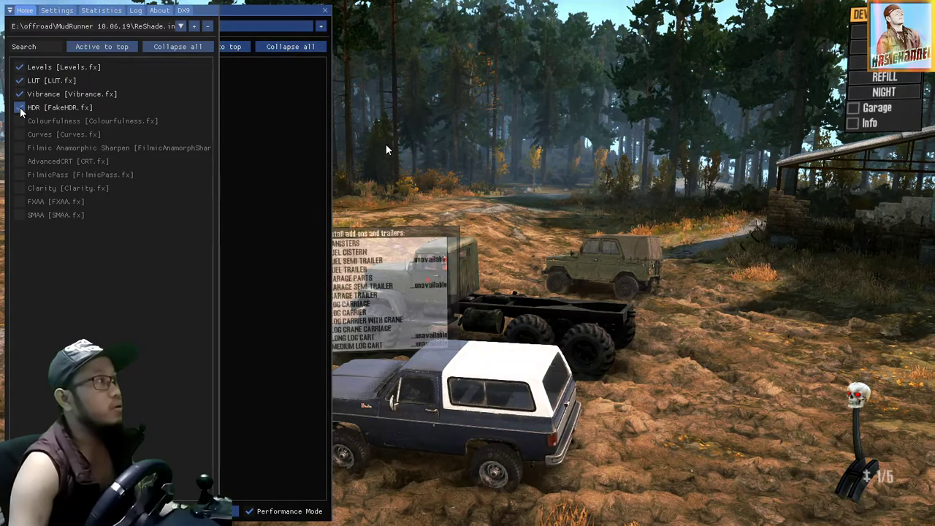
pyautogui.click(19, 69)
pyautogui.click(20, 68)
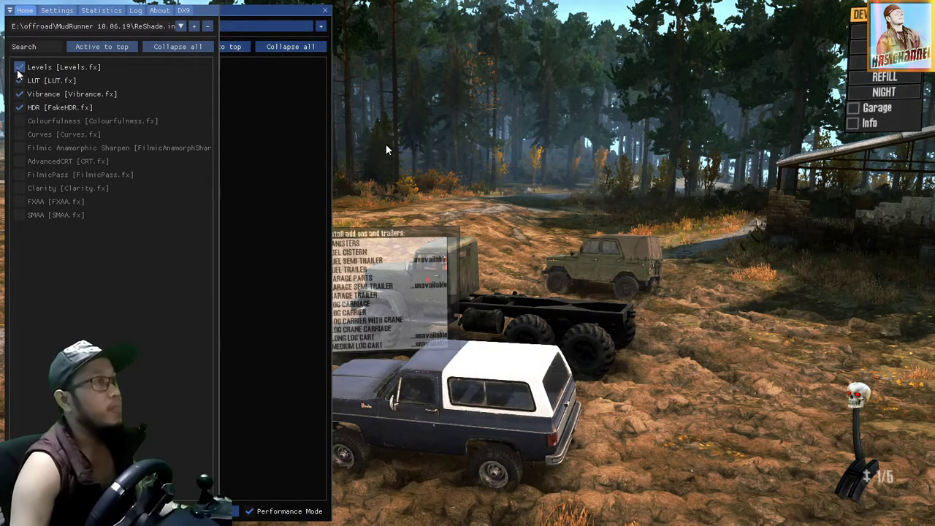
# Step: Enable the Colourfulness effect, comparing the scene with and without it
pyautogui.click(19, 122)
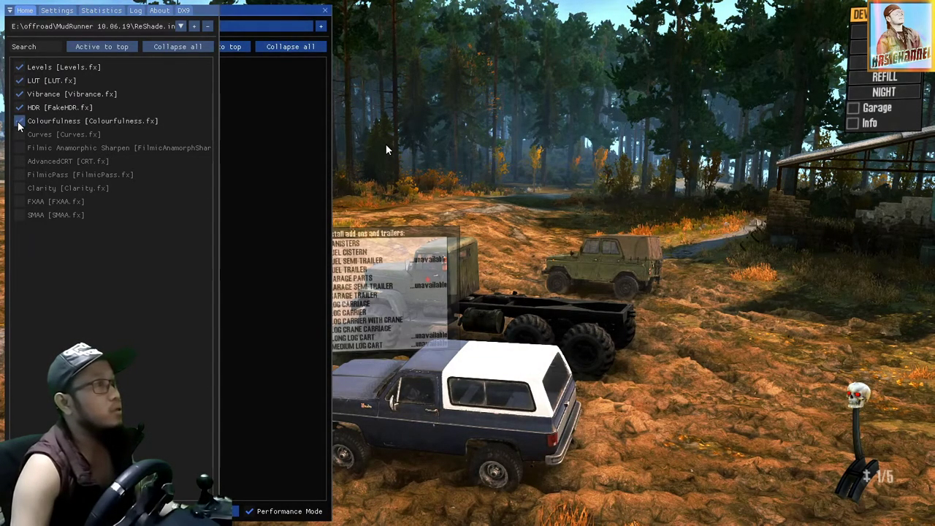
pyautogui.click(20, 122)
pyautogui.click(20, 121)
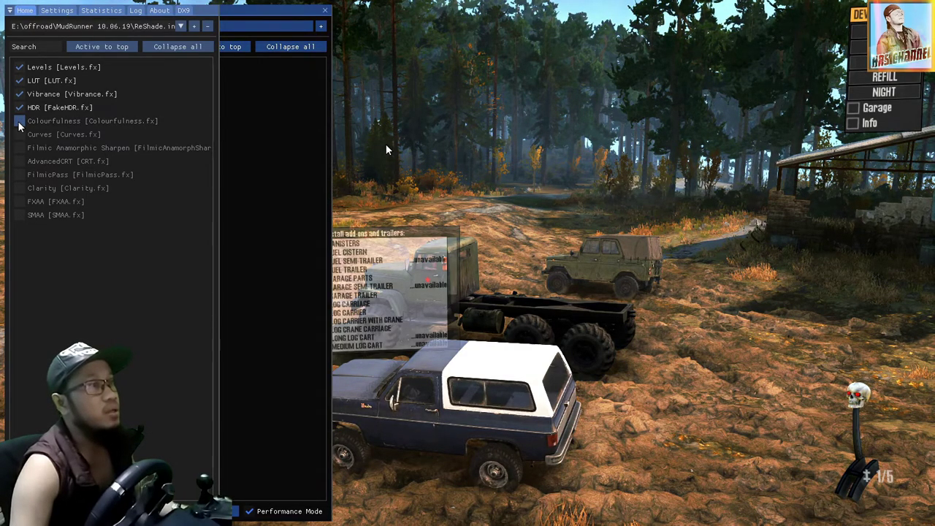
# Step: Try the Curves effect and switch it off, and enable Filmic Anamorphic Sharpen
pyautogui.click(19, 135)
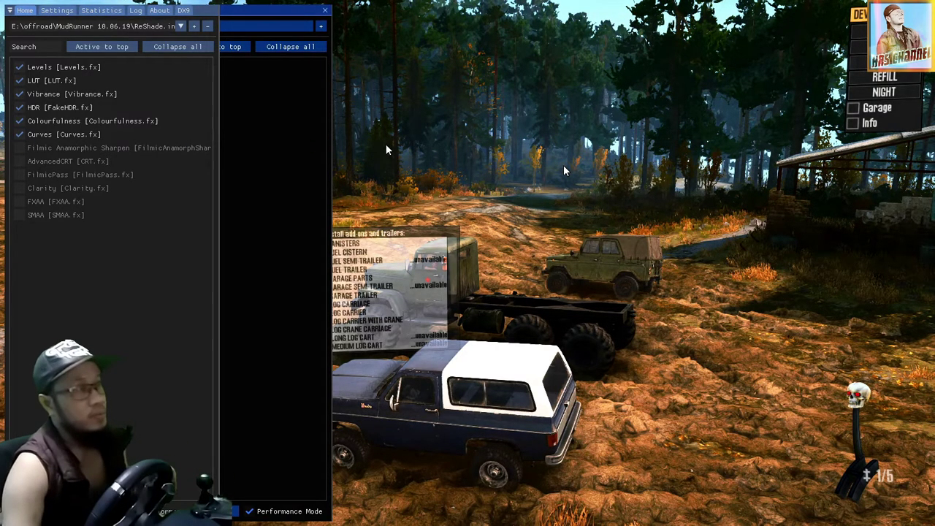
pyautogui.click(20, 136)
pyautogui.click(20, 136)
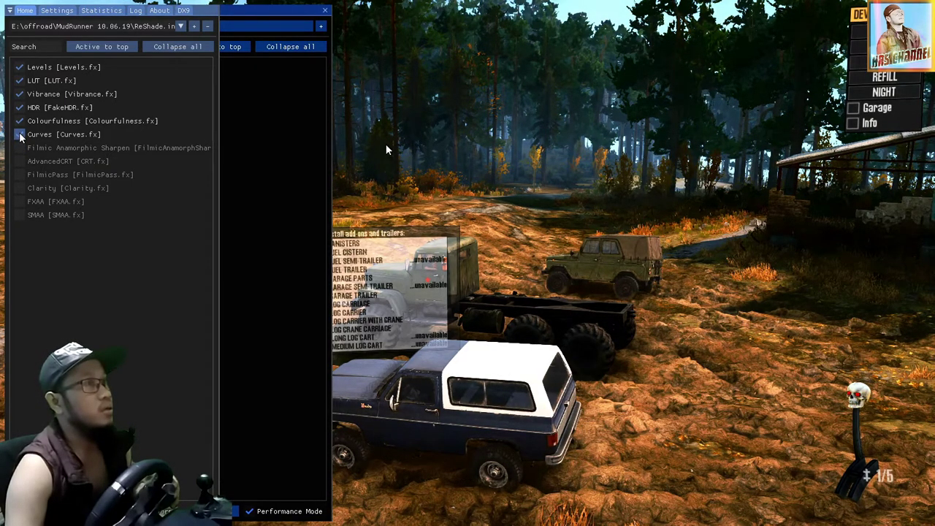
pyautogui.click(20, 135)
pyautogui.click(20, 148)
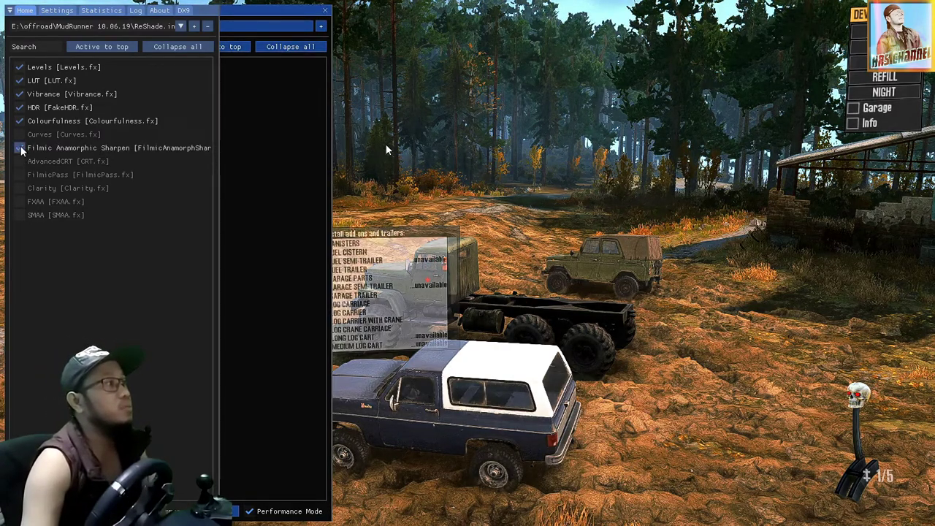
# Step: Try the AdvancedCRT and FilmicPass effects in turn and switch both off again
pyautogui.click(19, 160)
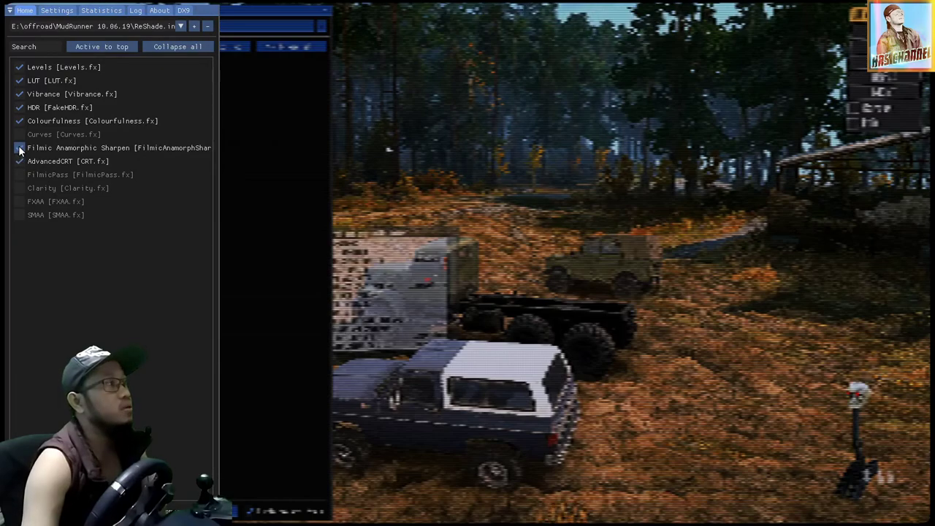
pyautogui.click(20, 162)
pyautogui.click(20, 162)
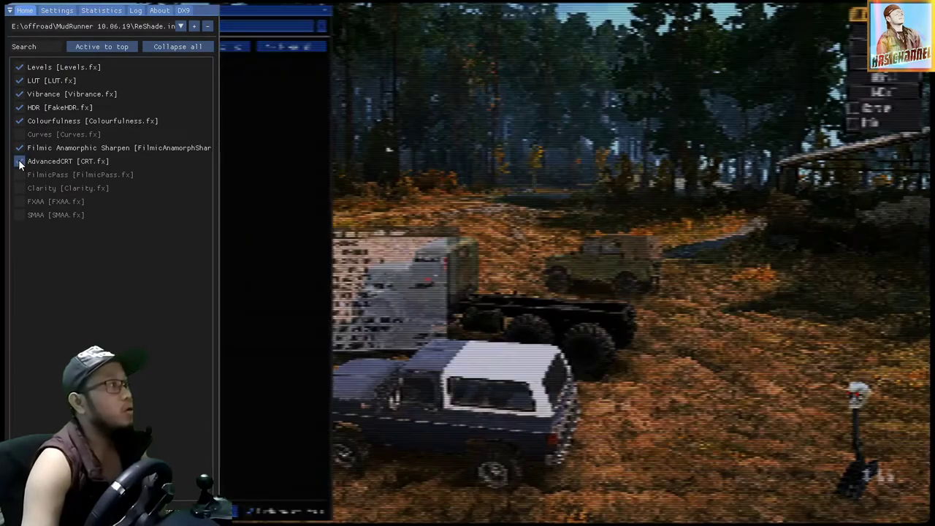
pyautogui.click(20, 161)
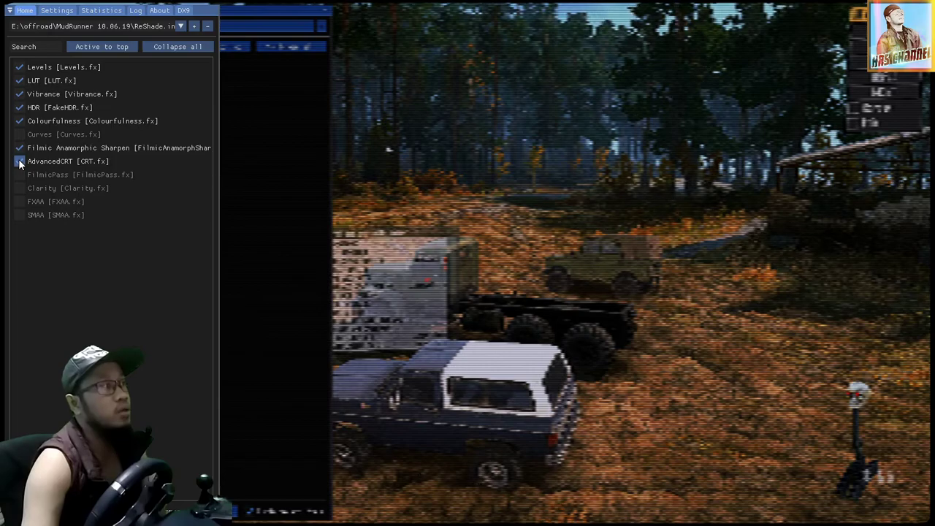
pyautogui.click(19, 175)
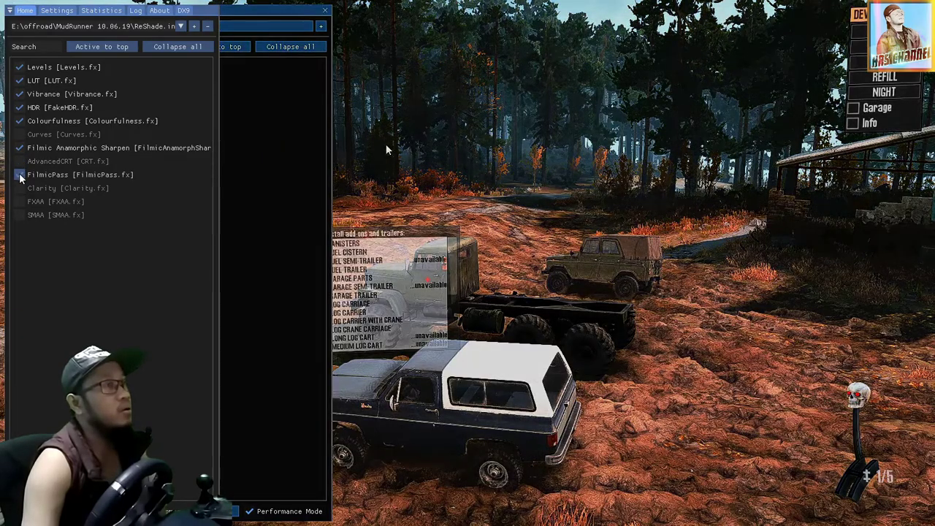
pyautogui.click(20, 175)
# Step: Enable the Clarity and SMAA effects, comparing FXAA and leaving it off
pyautogui.click(20, 188)
pyautogui.click(19, 189)
pyautogui.click(21, 189)
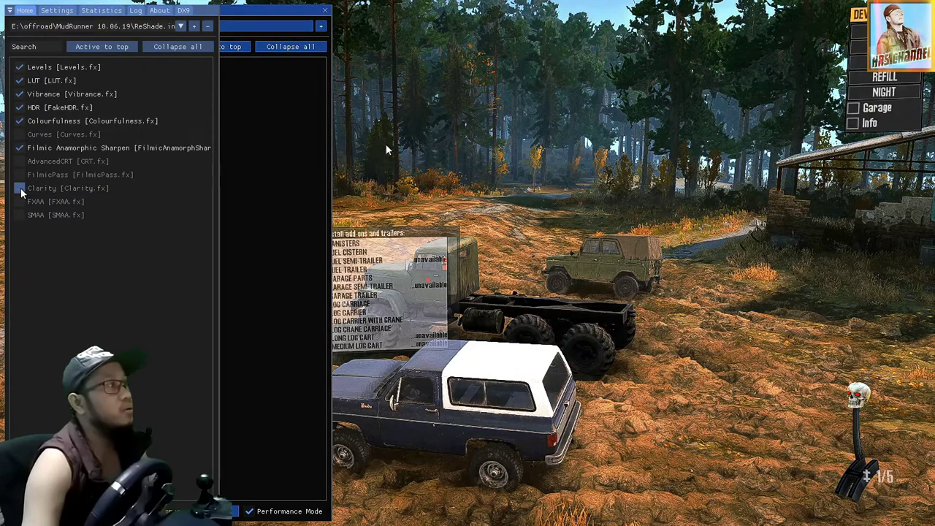
pyautogui.click(20, 201)
pyautogui.click(19, 201)
pyautogui.click(20, 216)
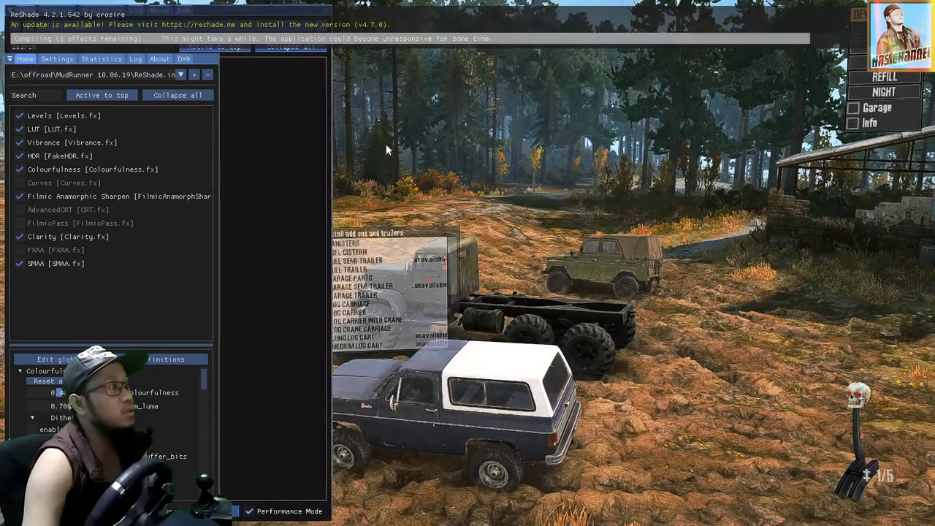
# Step: Widen the overlay and lower the Strength of the Filmic Anamorphic Sharpen effect
pyautogui.moveTo(219, 310); pyautogui.dragTo(279, 309)
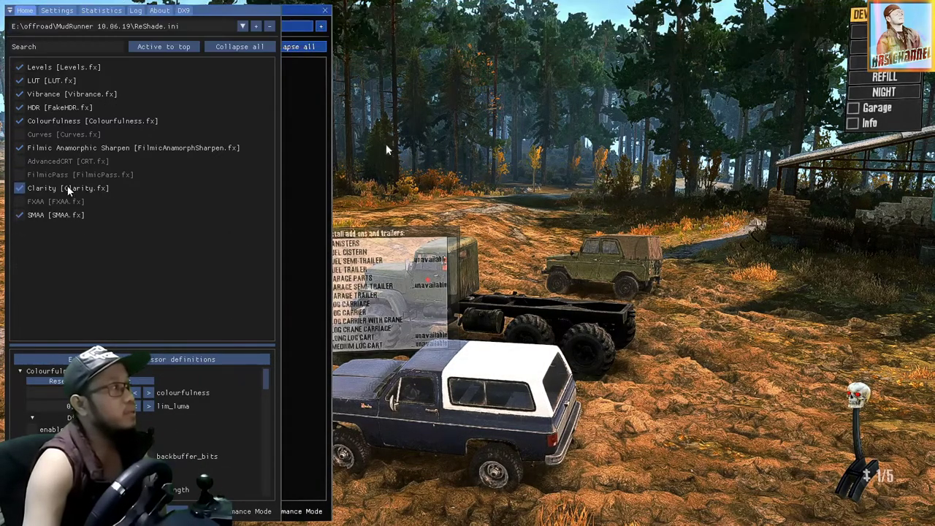
pyautogui.click(37, 150)
pyautogui.click(29, 150)
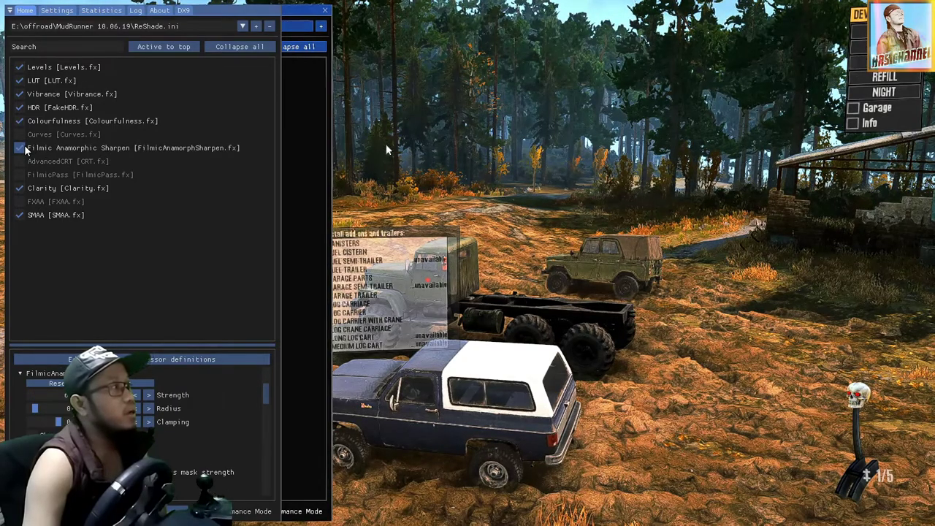
pyautogui.moveTo(66, 395)
pyautogui.mouseDown()
pyautogui.moveTo(45, 388)
pyautogui.moveTo(62, 395)
pyautogui.mouseUp()
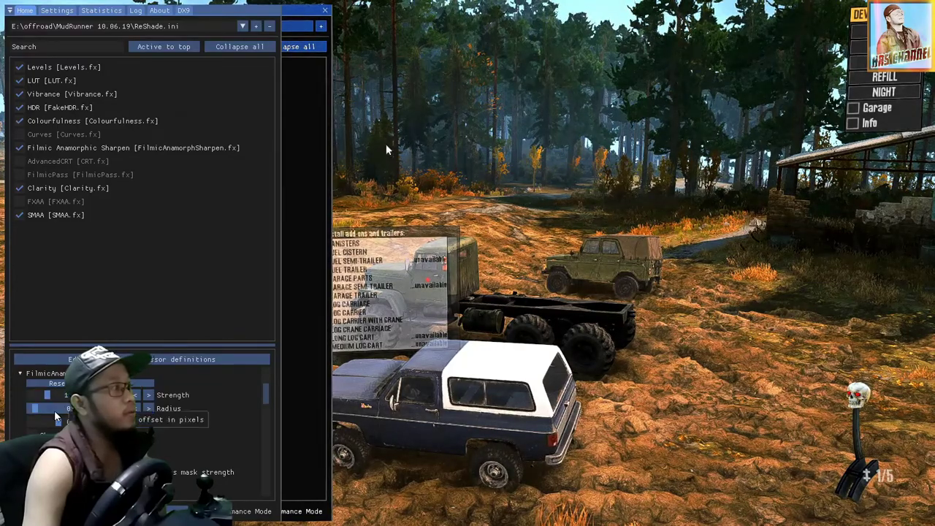
# Step: Adjust the Filmic Anamorphic Sharpen sliders, lower the colourfulness value of the Colourfulness effect, and close the ReShade overlay
pyautogui.click(30, 422)
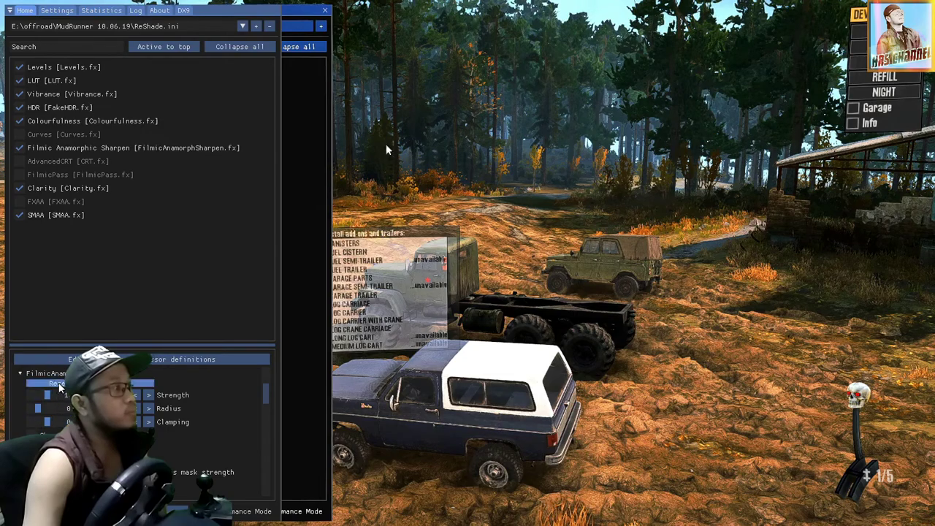
pyautogui.click(51, 123)
pyautogui.click(52, 125)
pyautogui.click(51, 126)
pyautogui.click(51, 125)
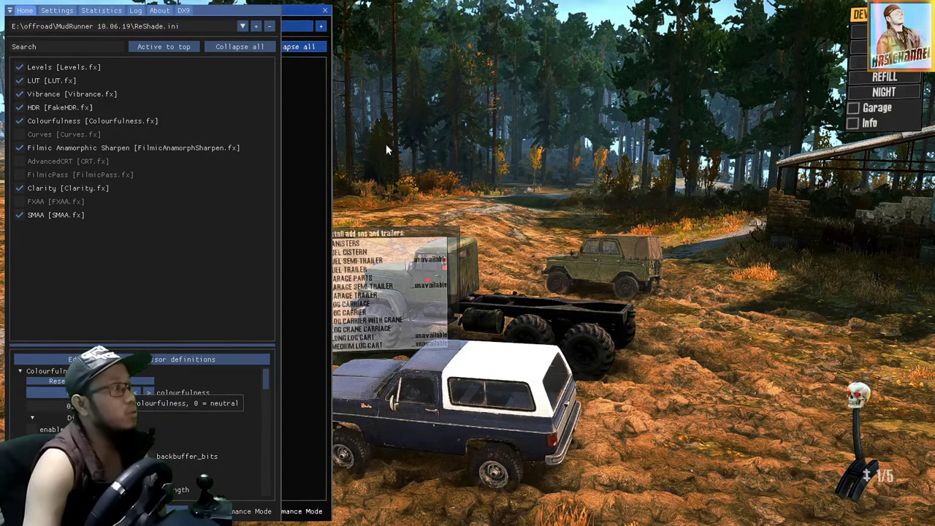
pyautogui.moveTo(135, 393); pyautogui.dragTo(33, 385)
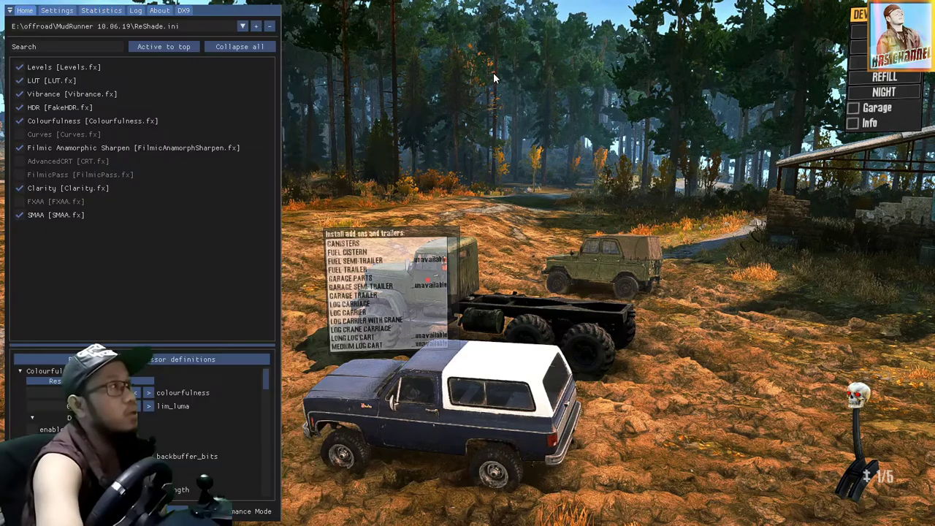
pyautogui.press('Home')
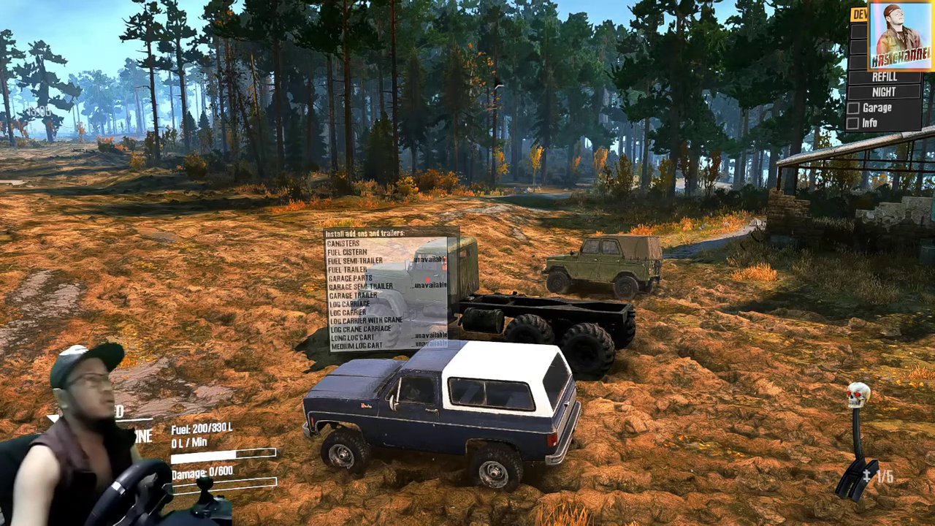
pyautogui.moveTo(491, 128); pyautogui.dragTo(211, 139)
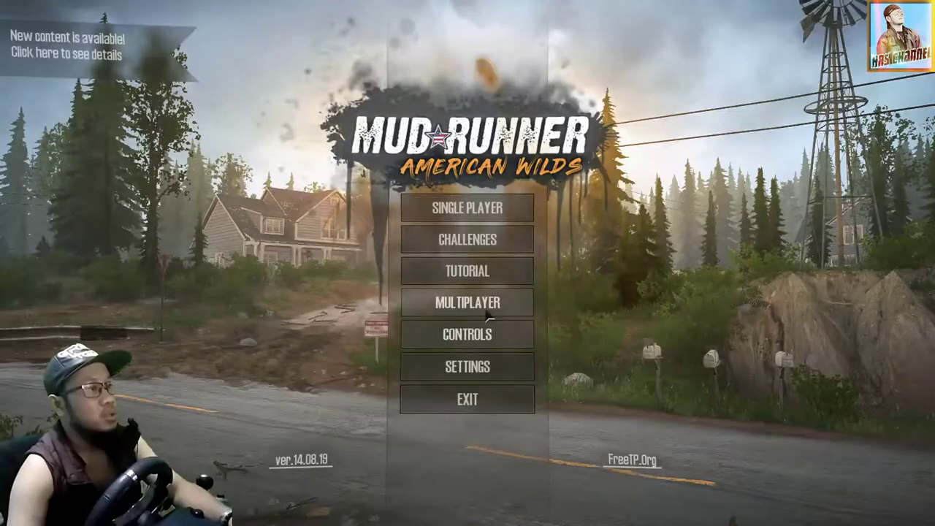
# Step: Review the settings, gameplay and controlled constraints pages of the game's advanced settings
pyautogui.click(484, 369)
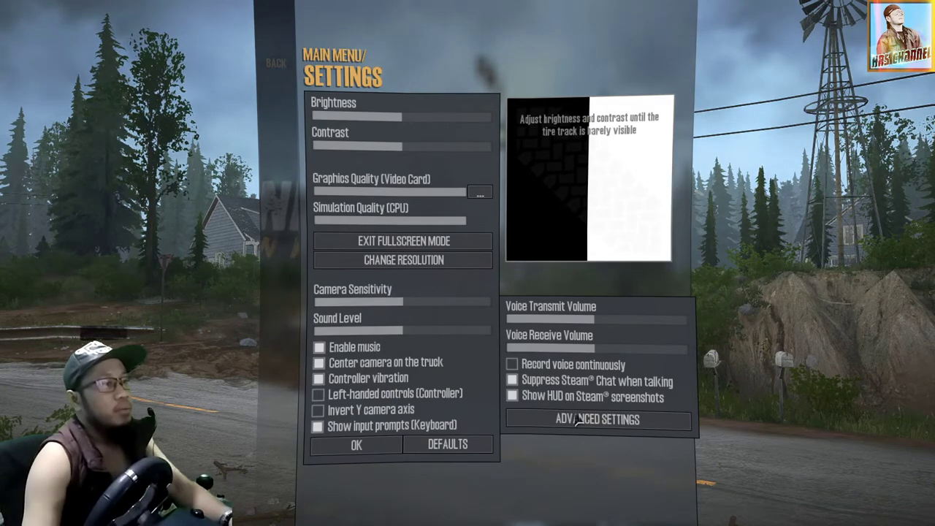
pyautogui.click(623, 430)
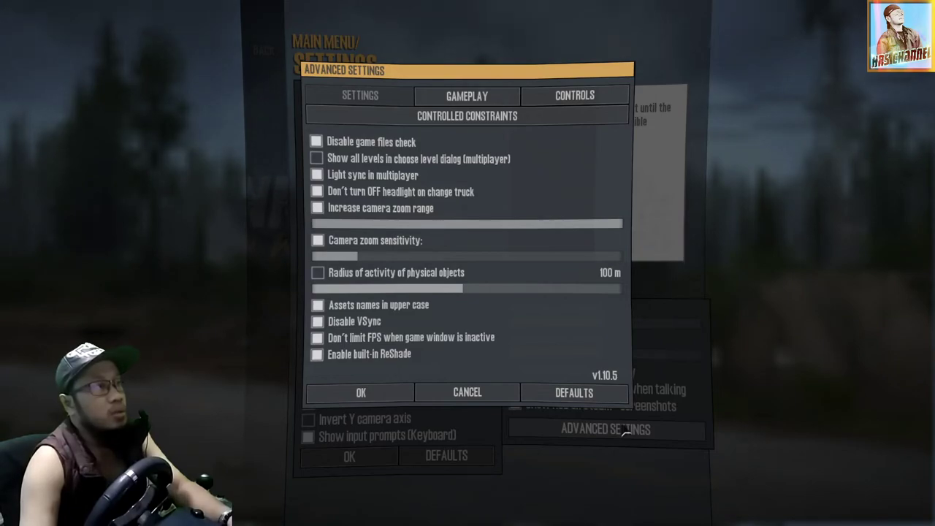
pyautogui.click(482, 102)
pyautogui.click(574, 96)
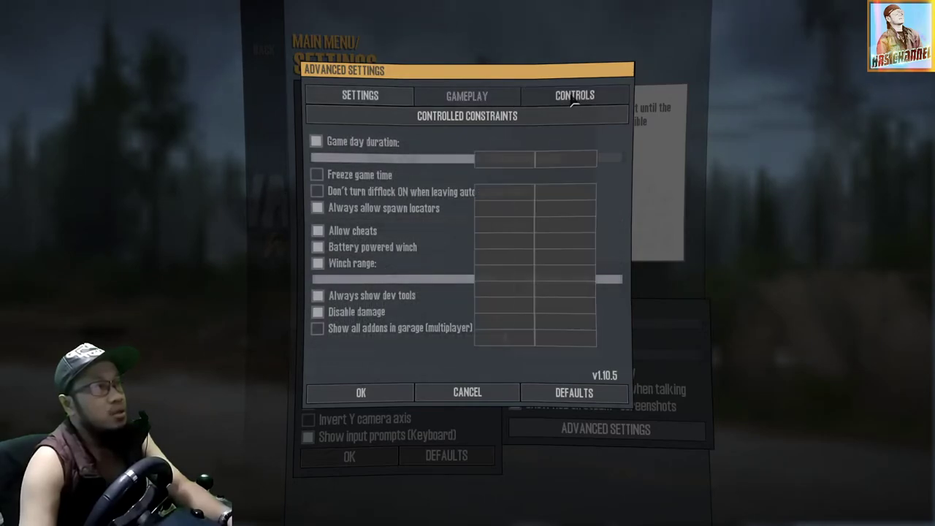
pyautogui.click(479, 117)
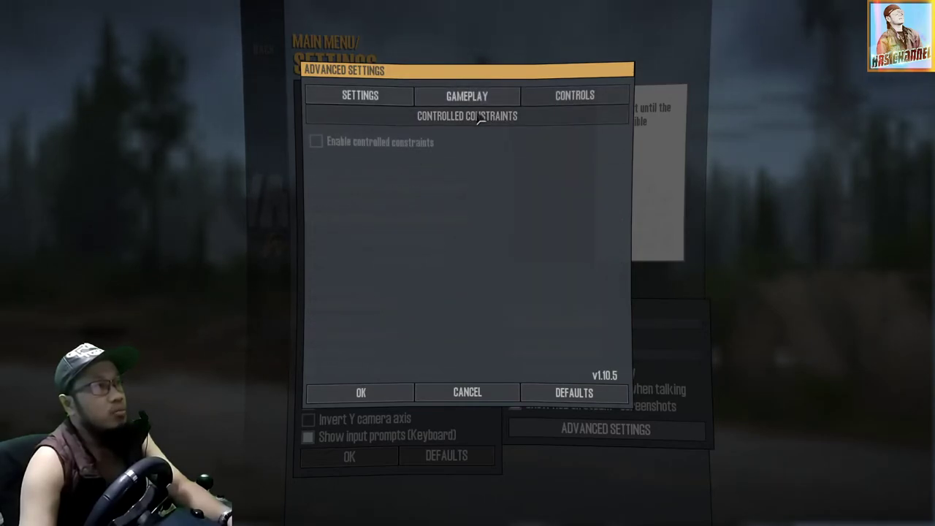
pyautogui.click(379, 104)
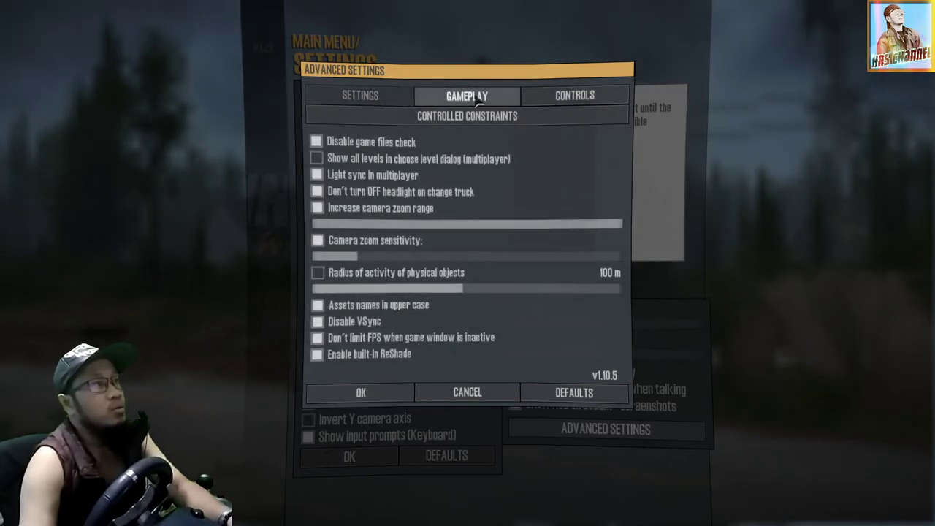
# Step: Switch Allow cheats off and back on in the gameplay options, and accept the settings
pyautogui.click(475, 97)
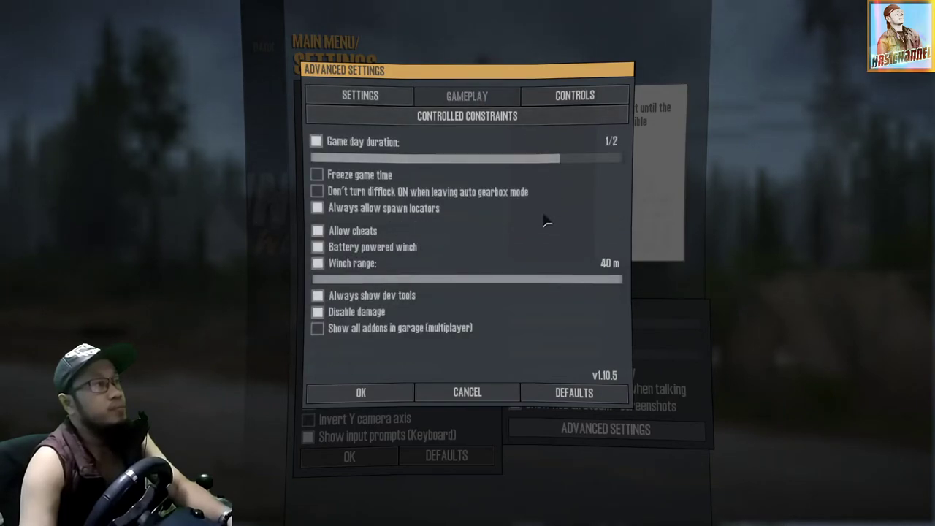
pyautogui.click(319, 232)
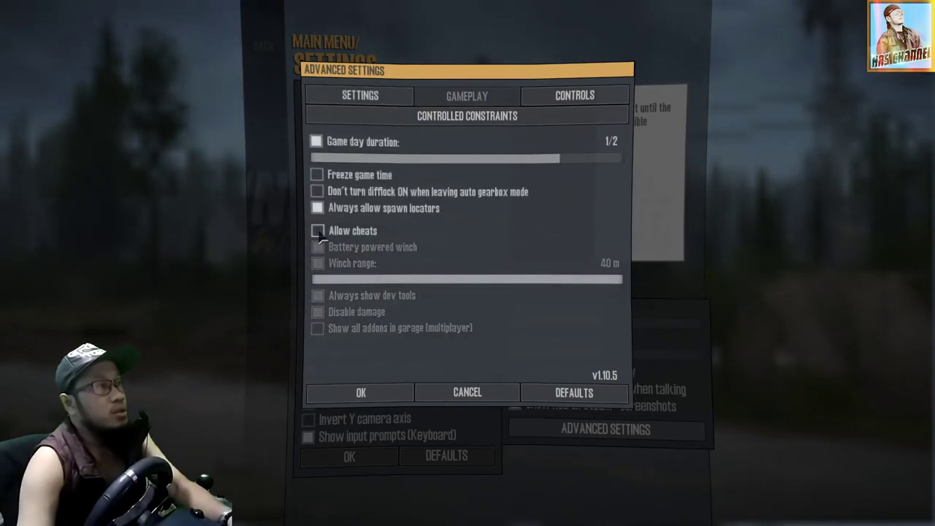
pyautogui.click(319, 231)
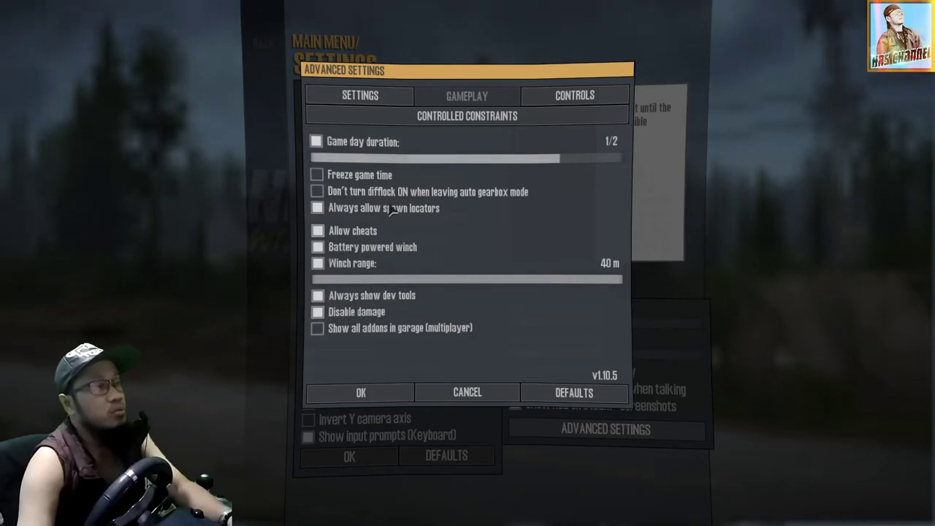
pyautogui.click(387, 397)
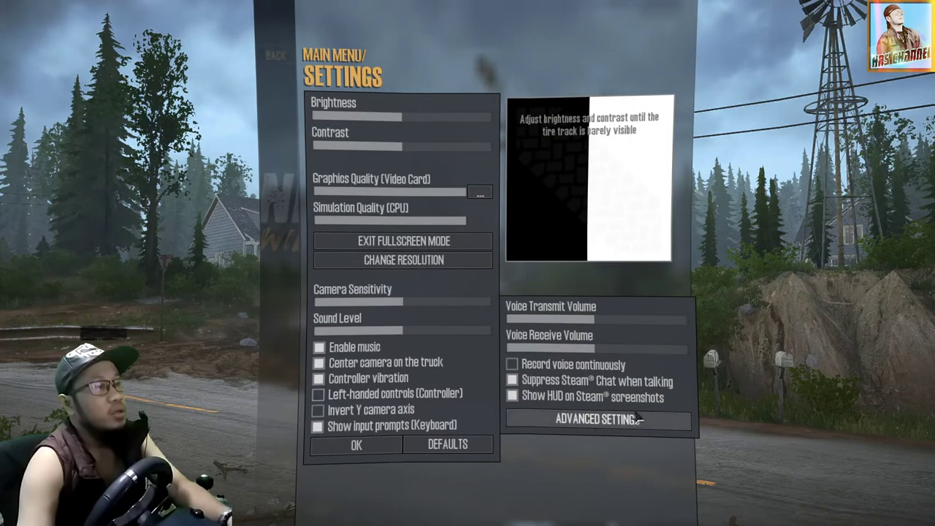
pyautogui.click(376, 445)
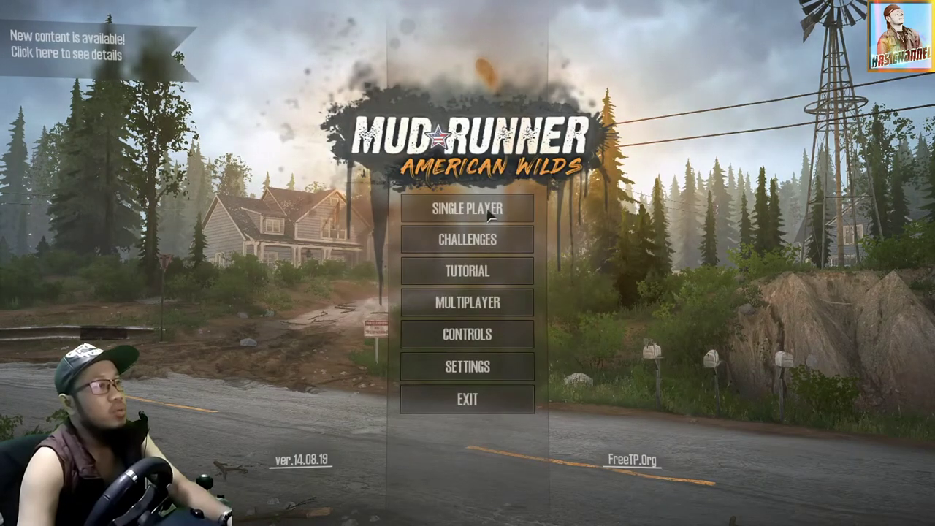
# Step: Choose the Island map for a single-player game
pyautogui.click(483, 222)
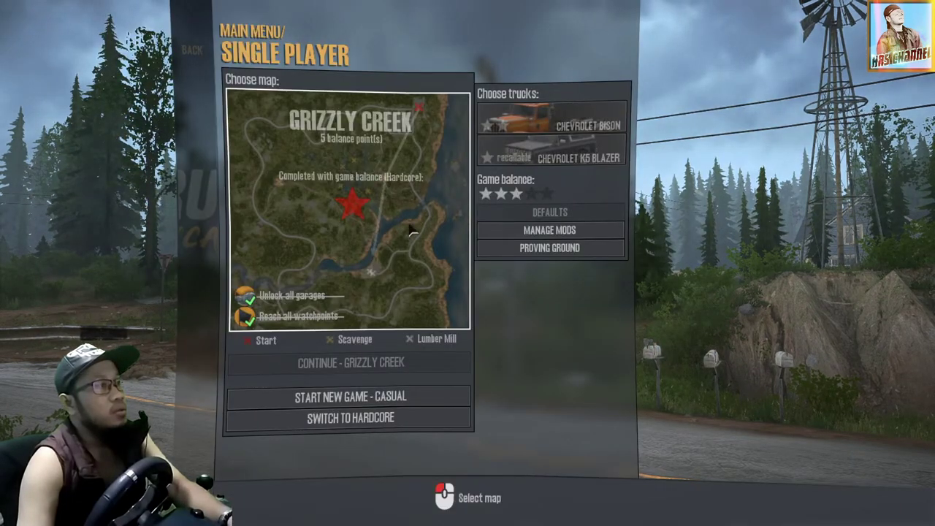
pyautogui.click(413, 233)
pyautogui.click(501, 267)
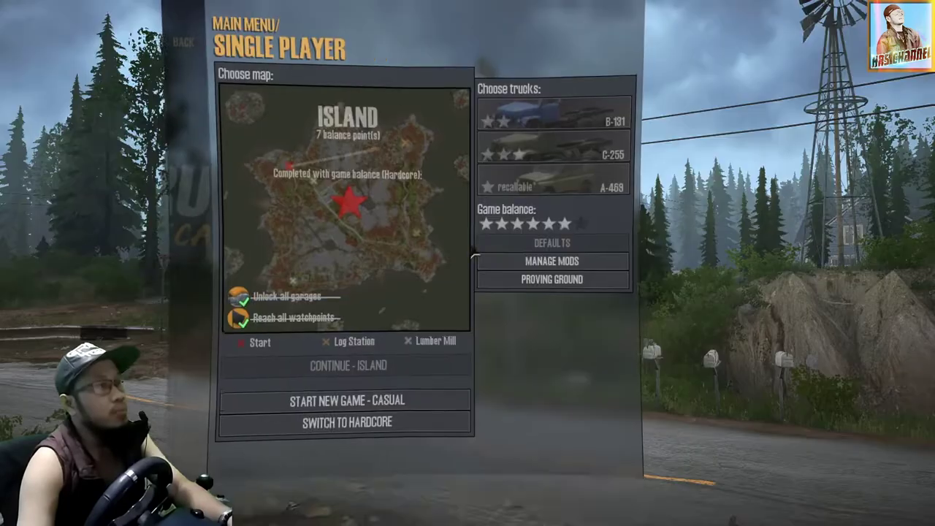
# Step: Try the K-8400 Skidder in the first truck slot
pyautogui.click(589, 127)
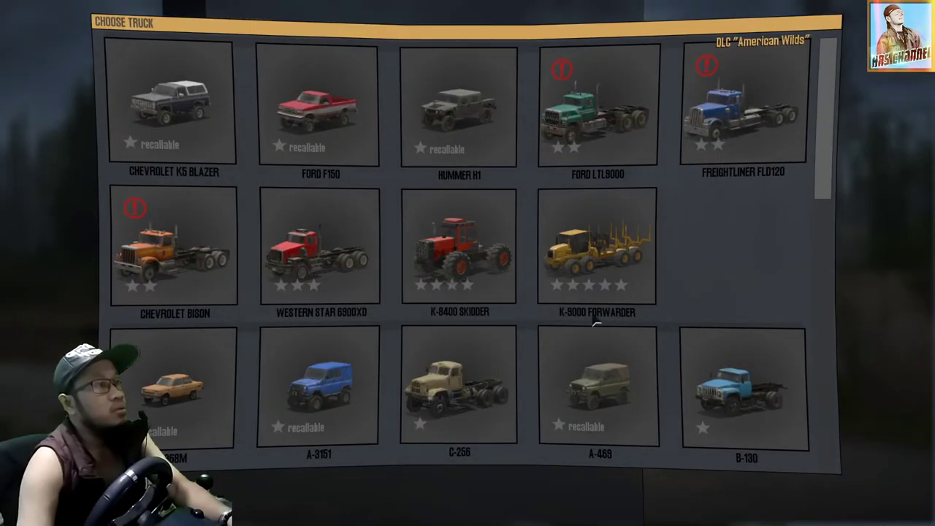
pyautogui.scroll(-2, 595, 321)
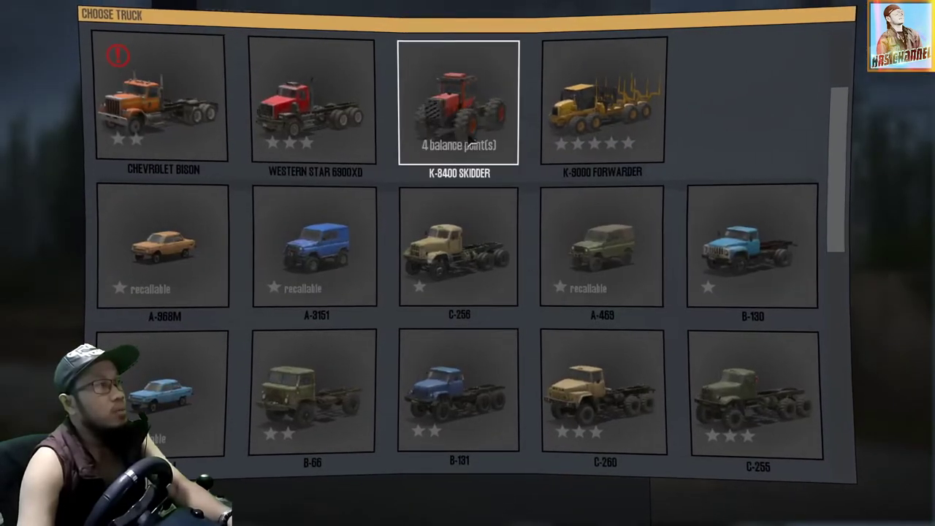
pyautogui.click(463, 126)
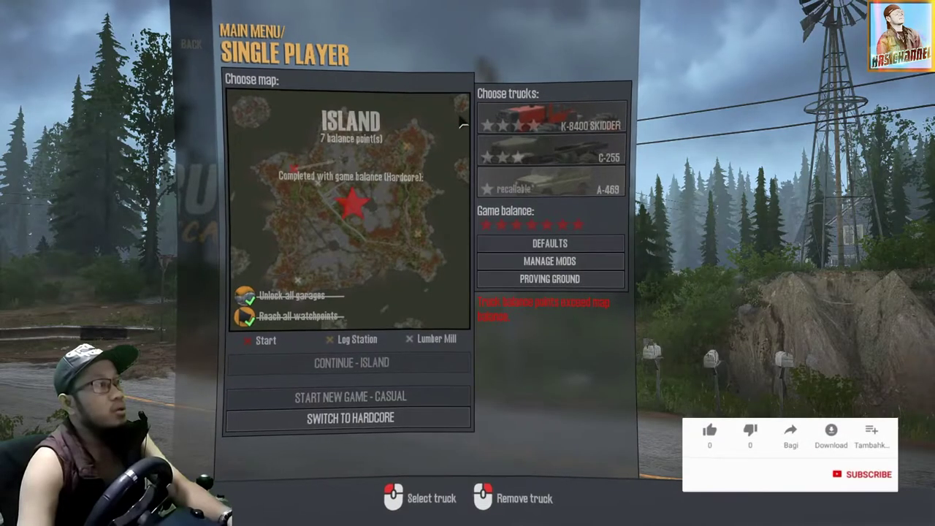
# Step: Put the Chevrolet K5 Blazer in the first truck slot and start a new casual game
pyautogui.click(521, 126)
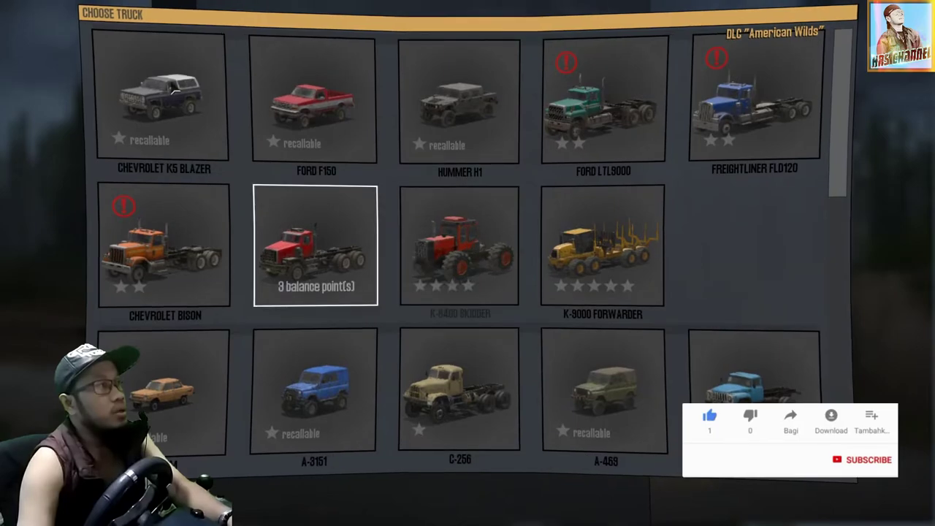
pyautogui.click(201, 89)
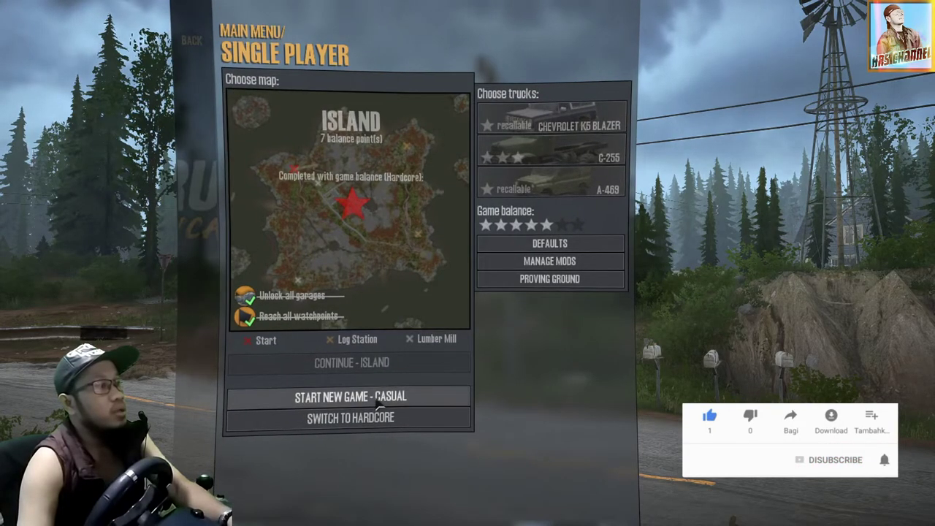
pyautogui.click(390, 400)
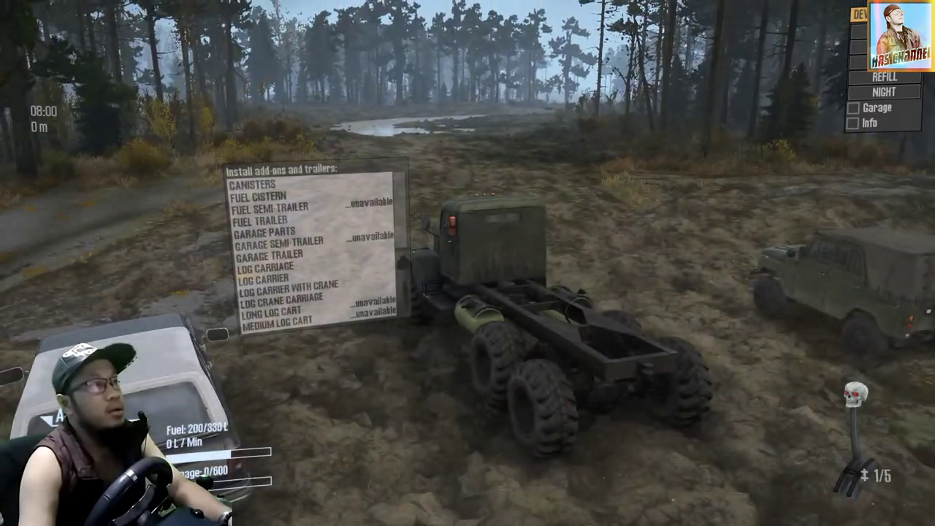
# Step: Cycle the game time through night to daylight with the dev tools and view the truck from the side
pyautogui.moveTo(443, 143); pyautogui.dragTo(724, 157)
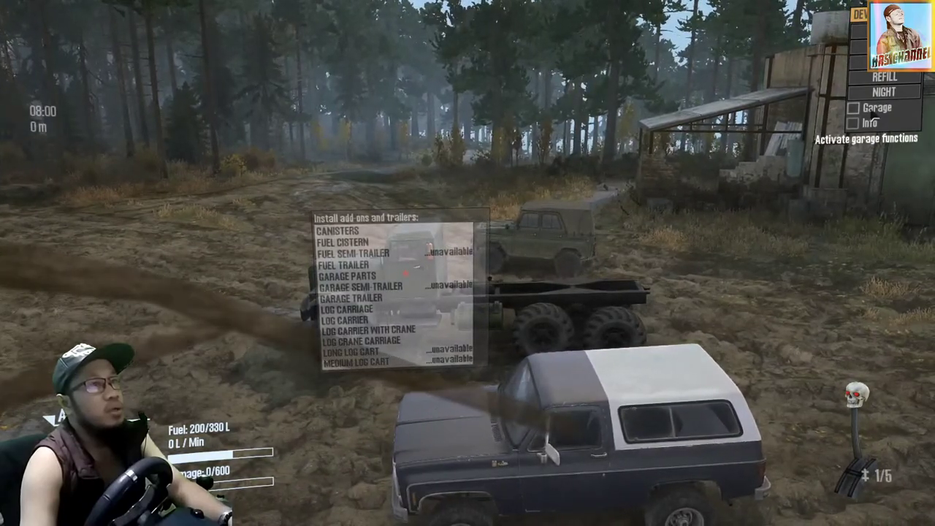
pyautogui.click(884, 92)
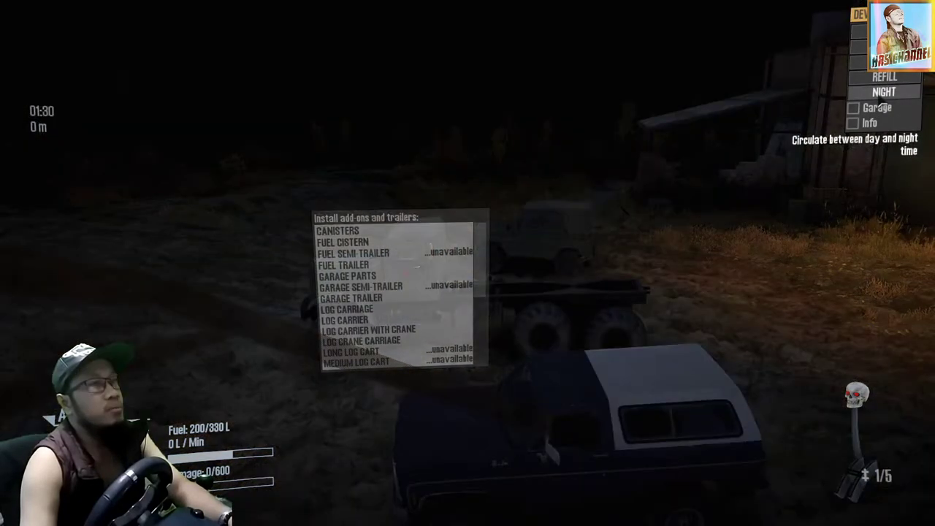
pyautogui.click(884, 92)
pyautogui.moveTo(468, 263); pyautogui.dragTo(358, 244)
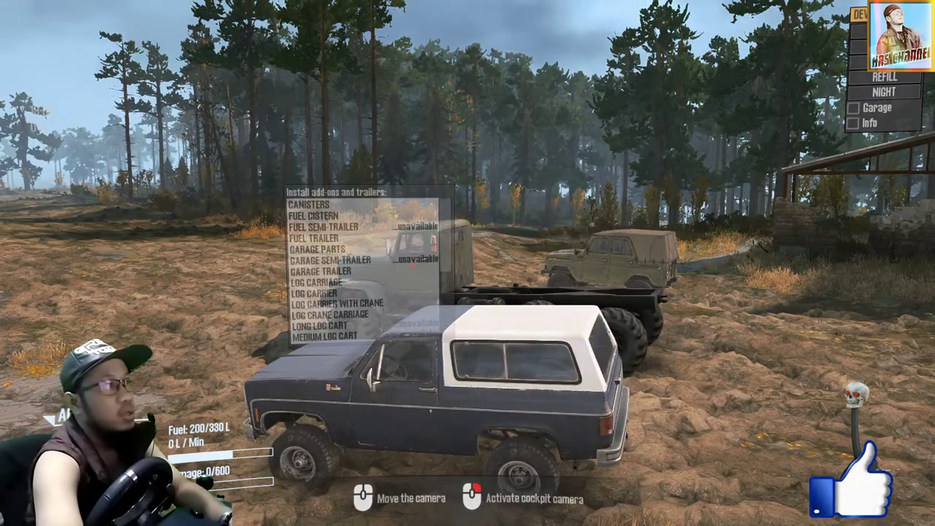
# Step: Check the DefaultPreset in the ReShade overlay, close the overlay and leave the game for the desktop
pyautogui.press('Home')
pyautogui.press('Home')
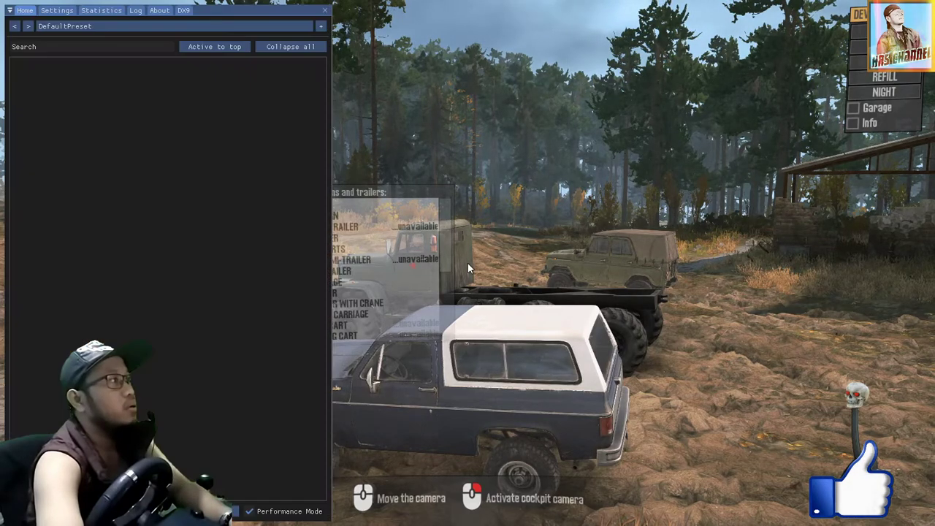
pyautogui.press('Home')
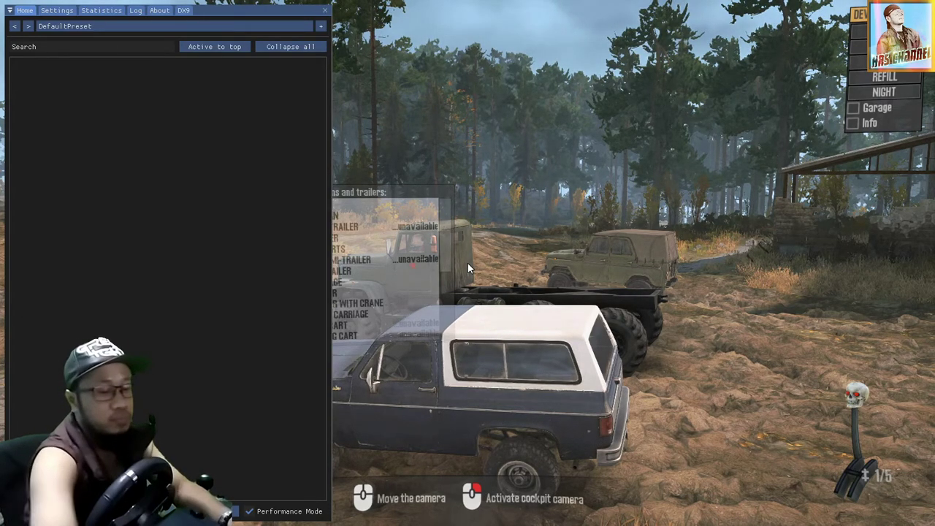
pyautogui.press('Home')
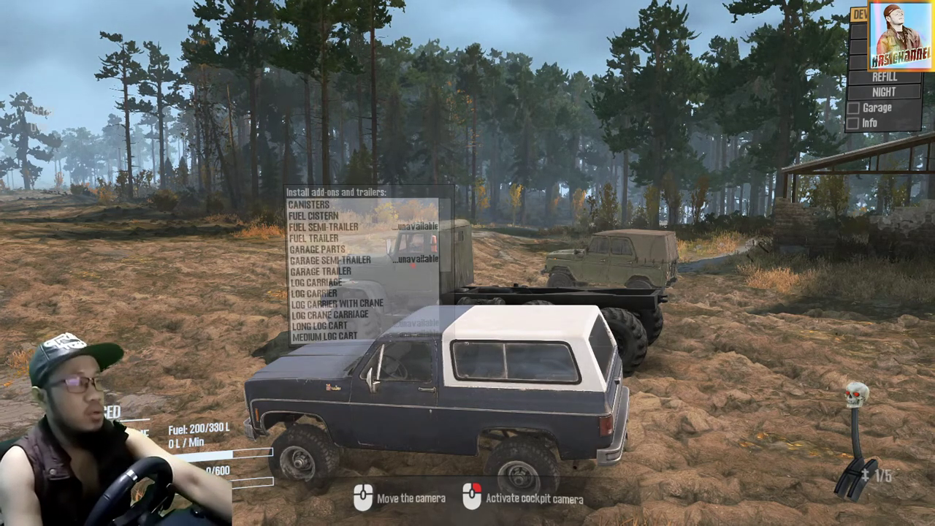
pyautogui.press('Escape')
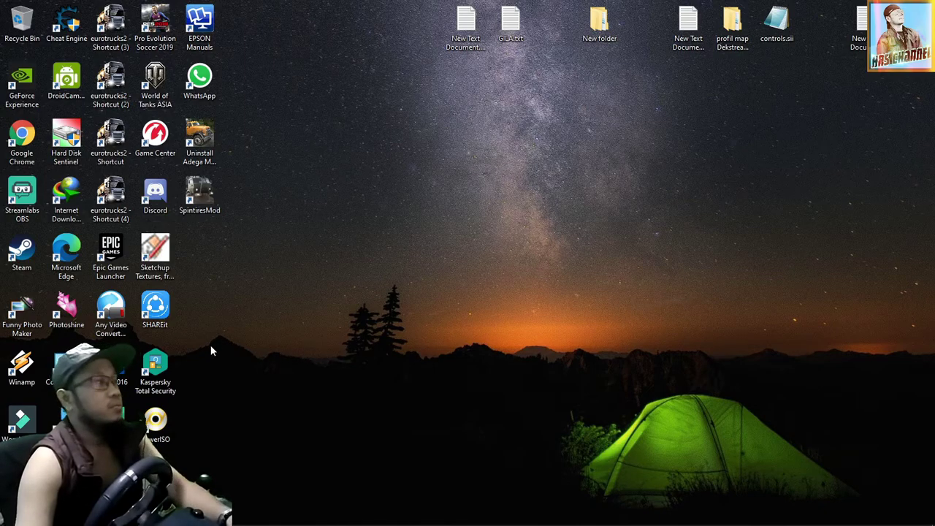
# Step: Open SpintiresMod, switch to SpinTires and bring up the SpinTires directories in the mod settings
pyautogui.doubleClick(204, 202)
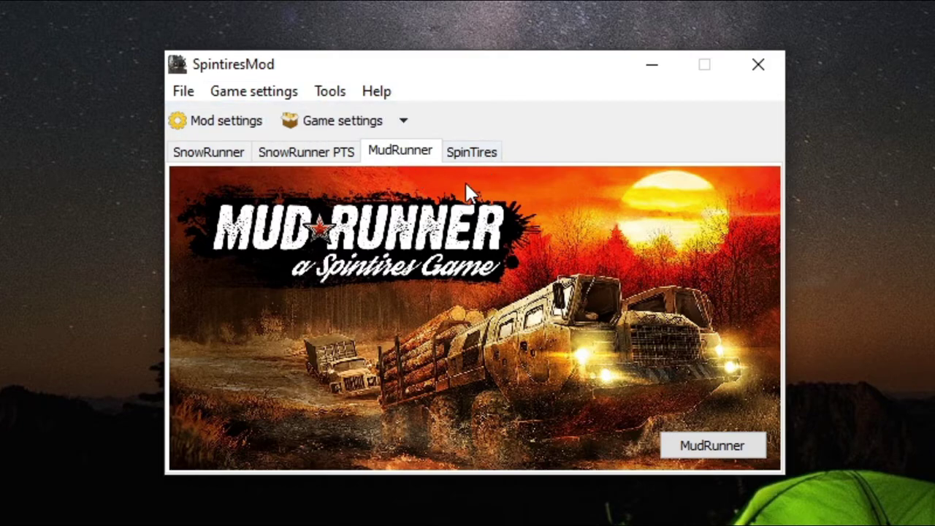
pyautogui.click(471, 154)
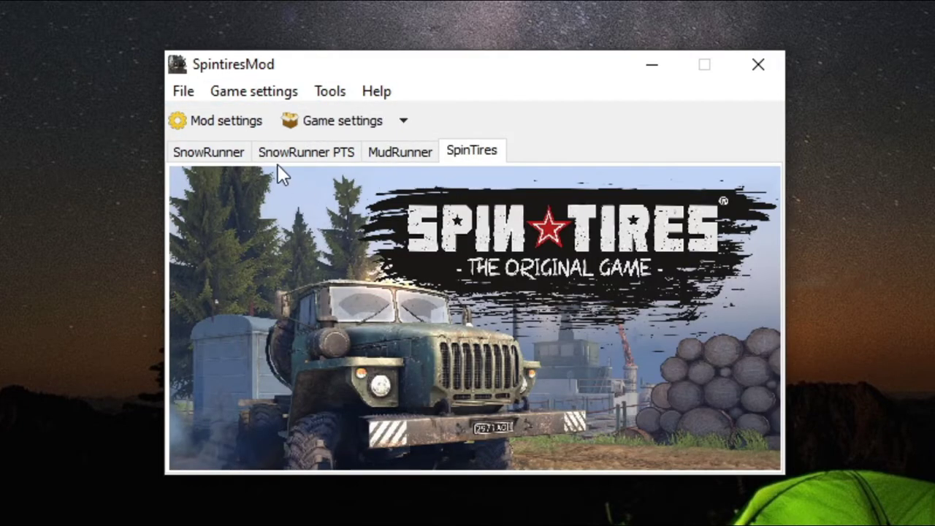
pyautogui.click(229, 120)
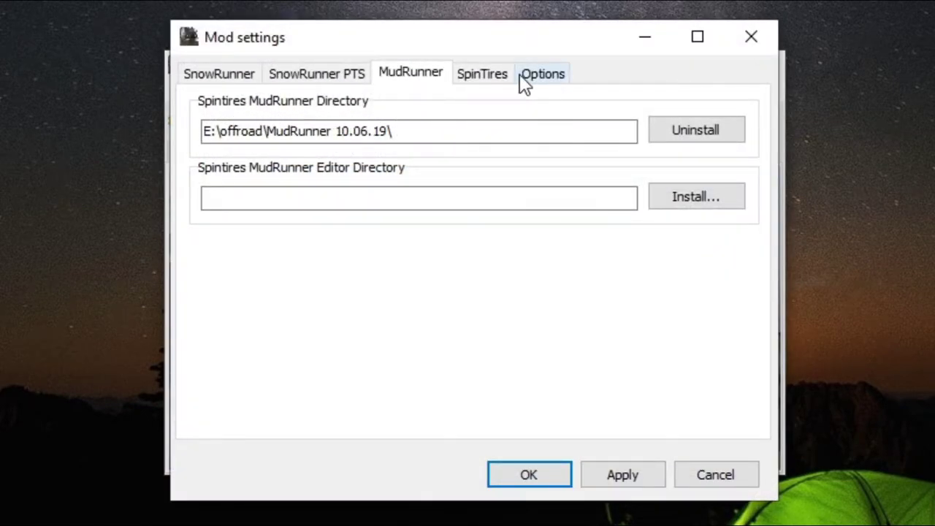
pyautogui.click(488, 86)
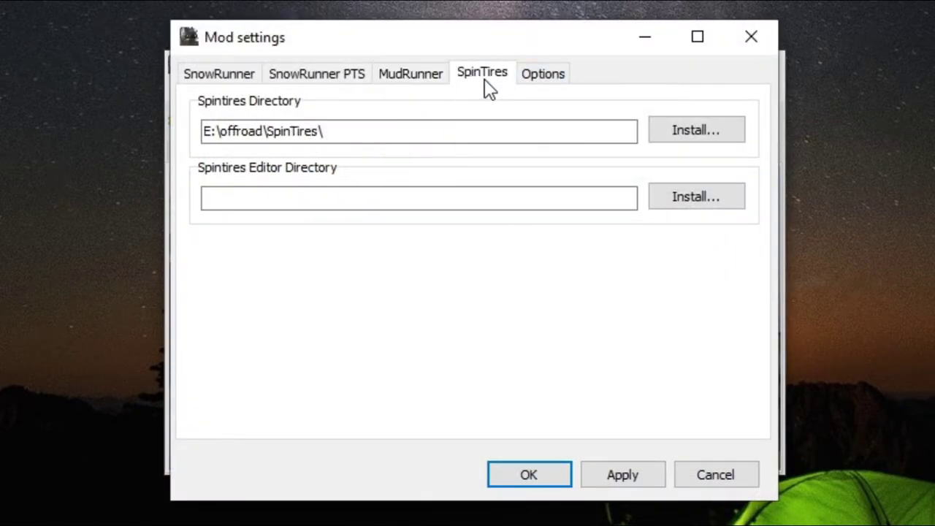
# Step: Install SpintiresMod into the E:\offroad\Spintires .03.03.16 folder, apply the mod settings and close SpintiresMod
pyautogui.click(703, 133)
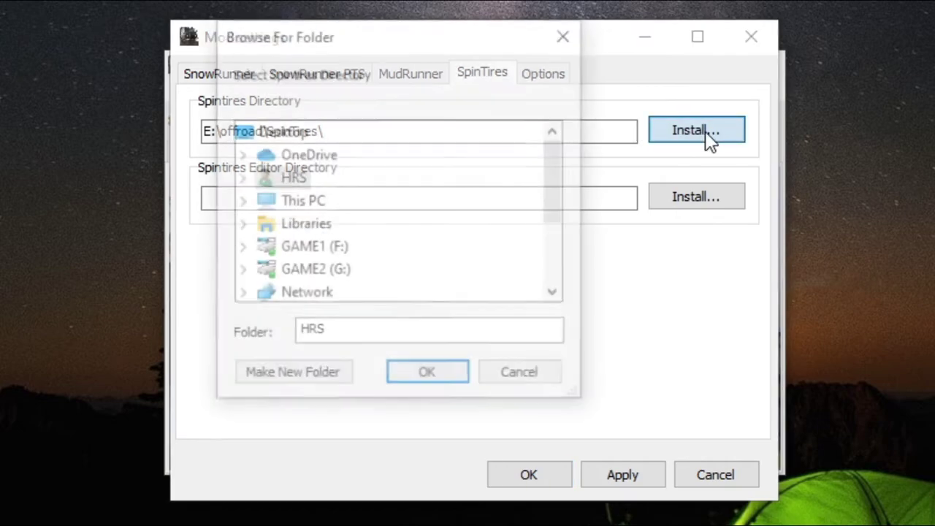
pyautogui.click(311, 205)
pyautogui.scroll(-3, 426, 276)
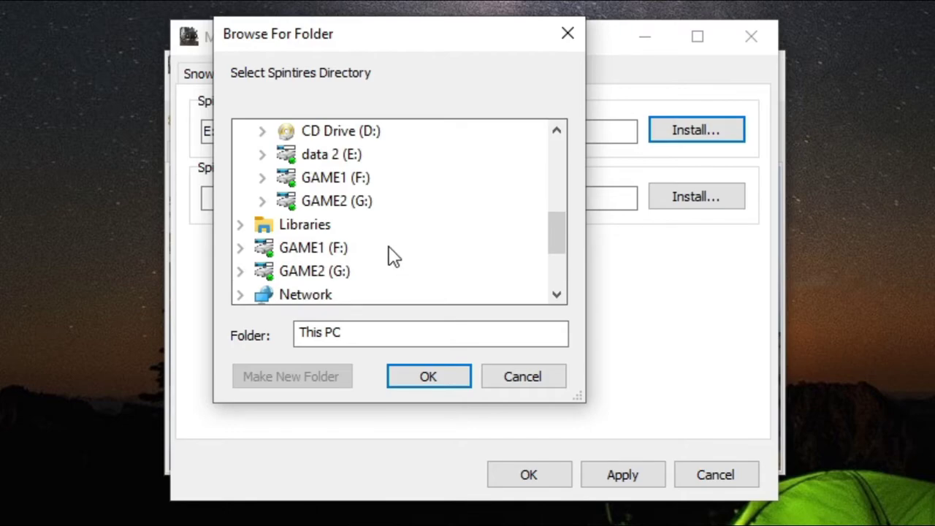
pyautogui.click(334, 155)
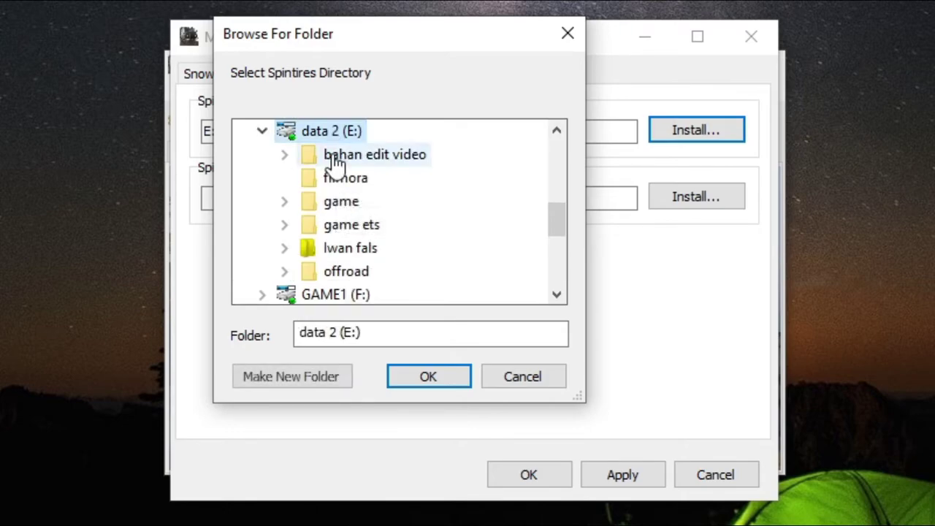
pyautogui.click(369, 269)
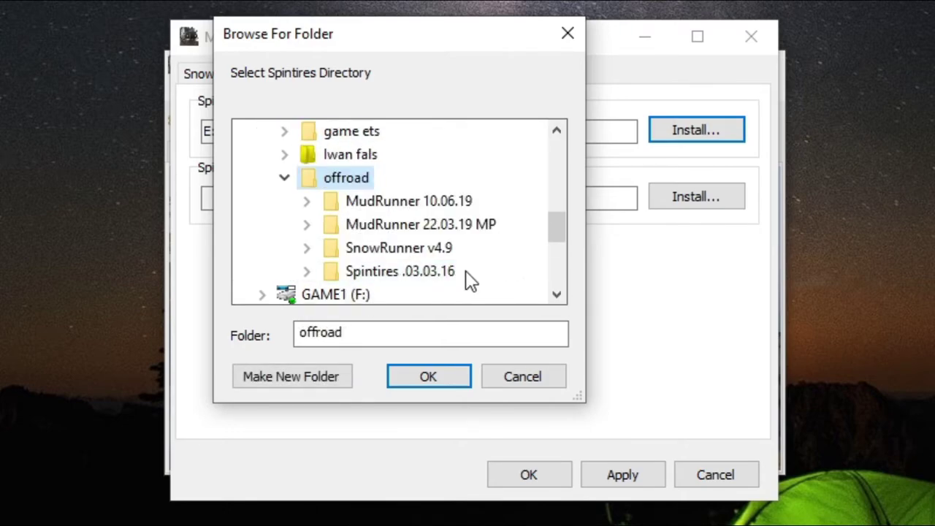
pyautogui.click(420, 278)
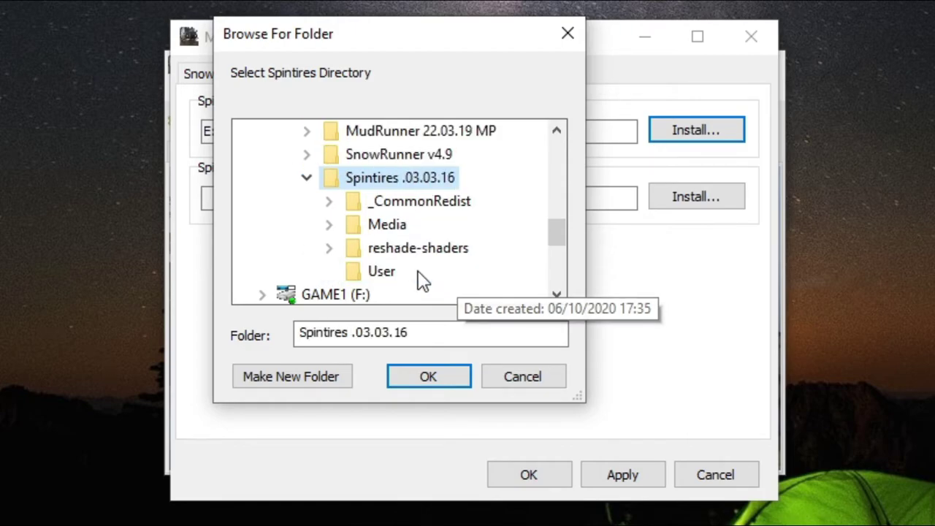
pyautogui.click(442, 377)
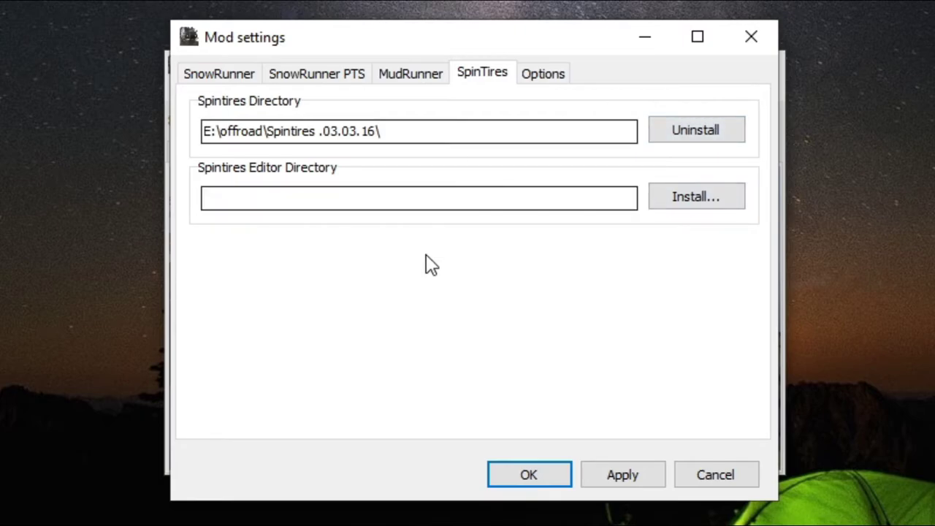
pyautogui.click(629, 474)
pyautogui.click(560, 473)
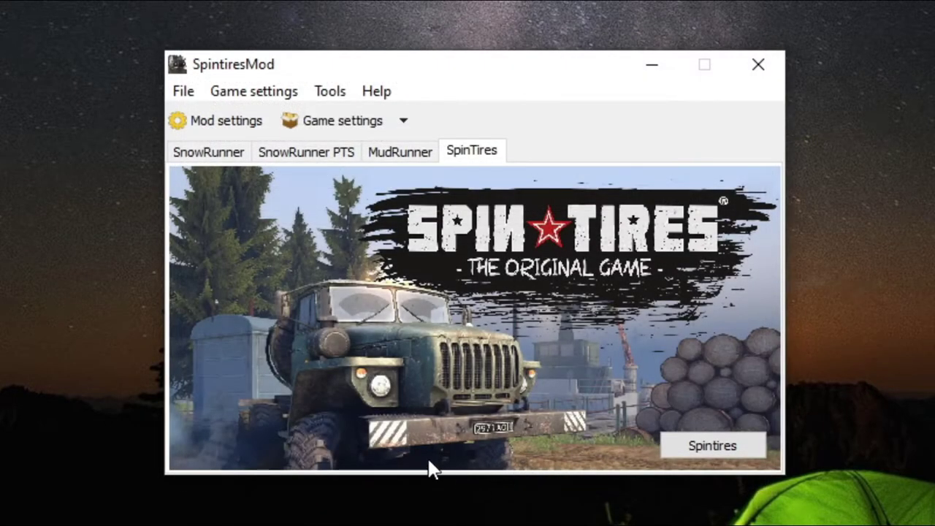
pyautogui.click(648, 190)
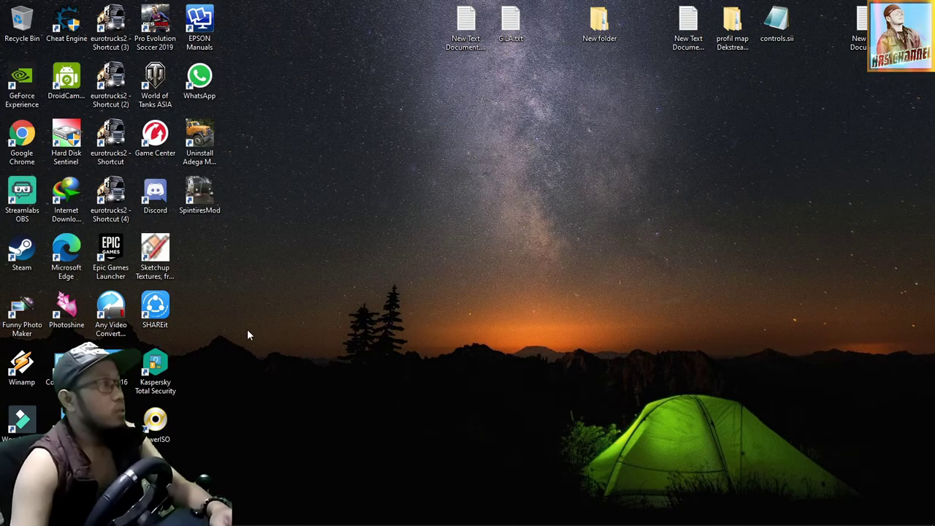
# Step: Reopen SpintiresMod, start Steam and close its window, and launch Spintires from SpintiresMod
pyautogui.click(212, 205)
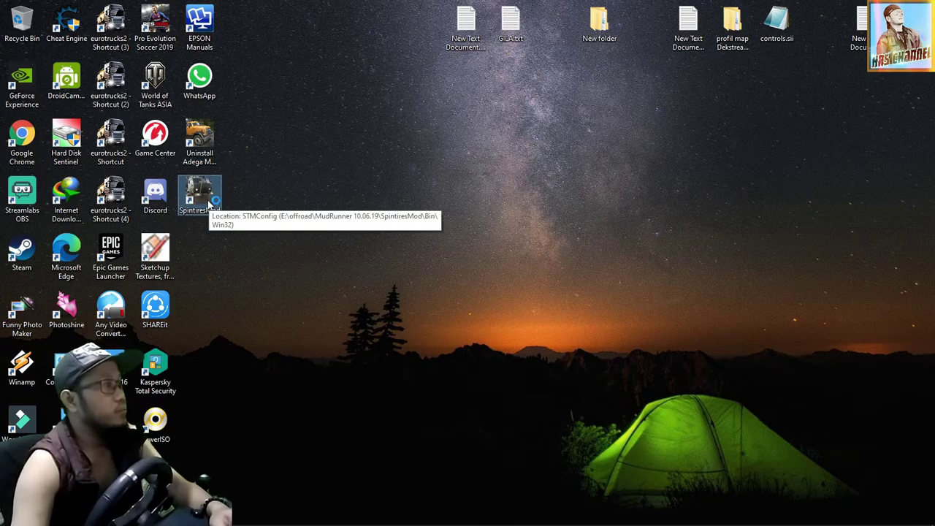
pyautogui.doubleClick(210, 204)
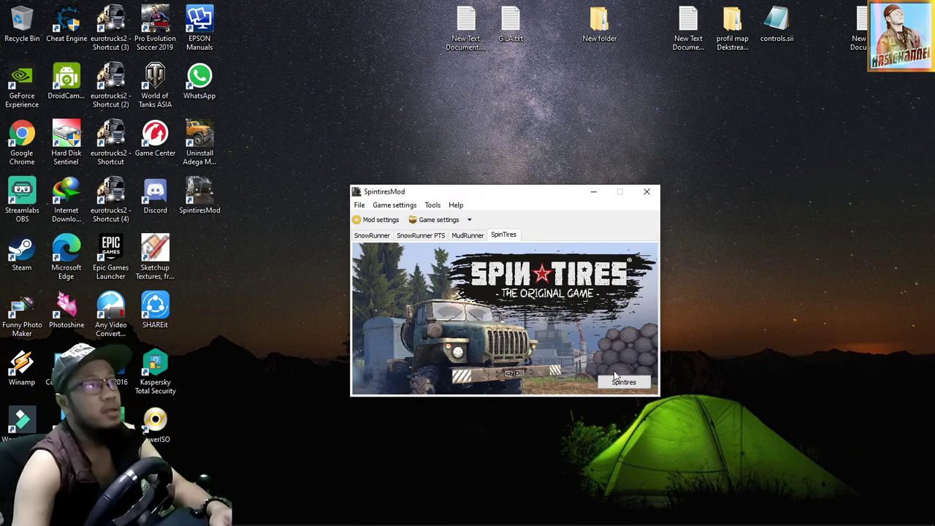
pyautogui.doubleClick(24, 262)
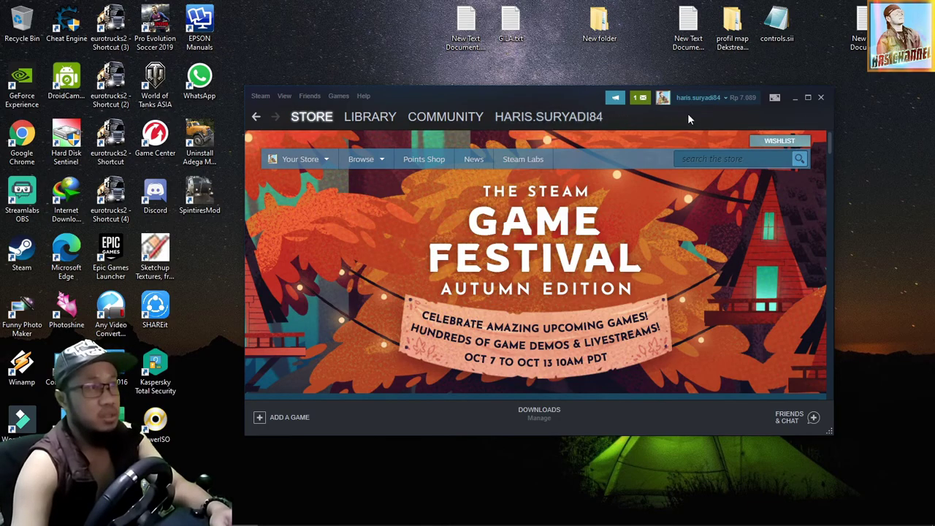
pyautogui.click(821, 98)
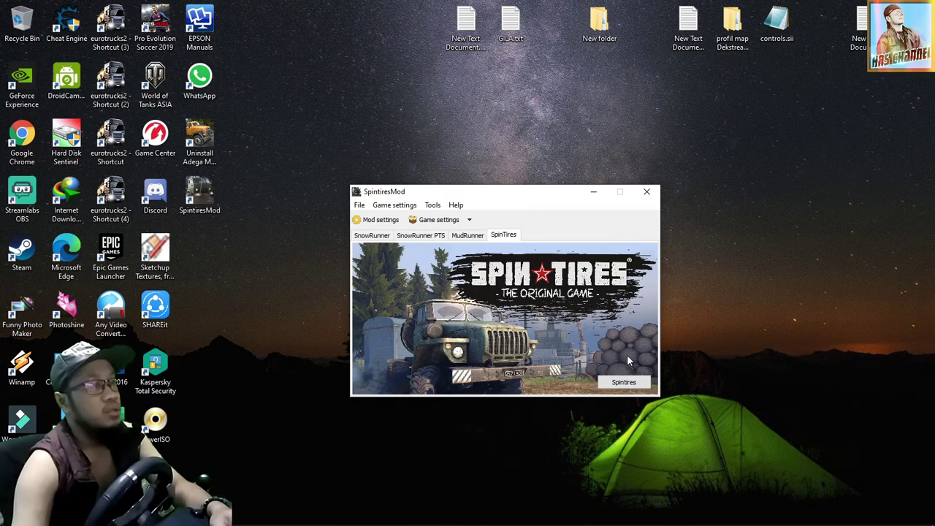
pyautogui.click(625, 383)
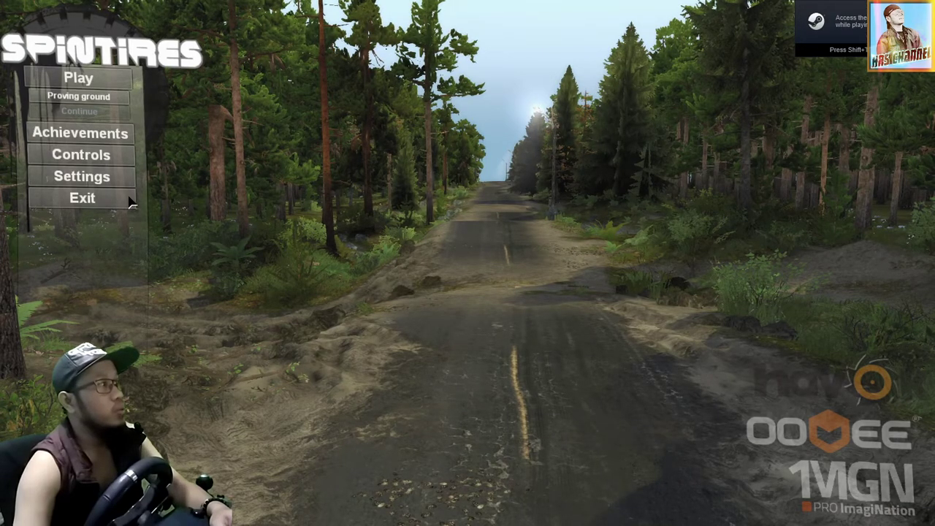
# Step: Examine the settings, gameplay, controls and controlled constraints in the game's advanced settings, then accept them and apply the game settings
pyautogui.click(82, 179)
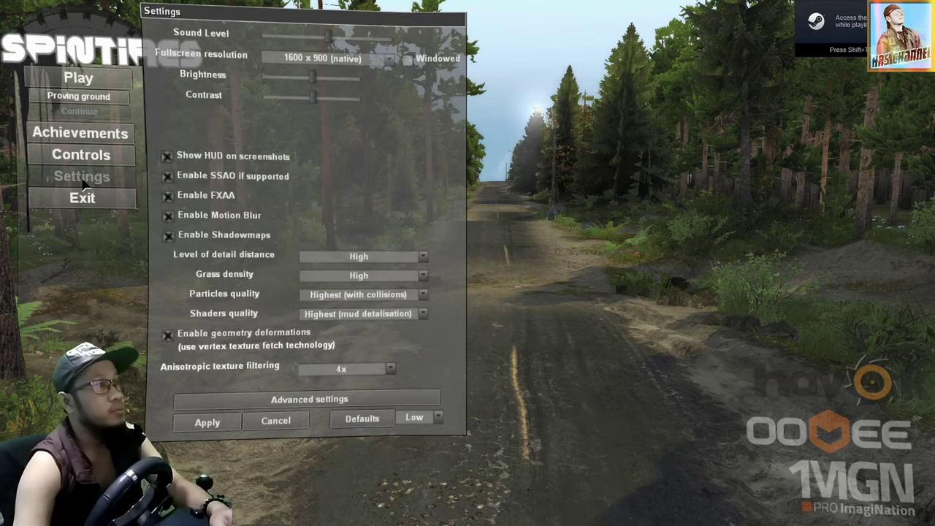
pyautogui.click(326, 406)
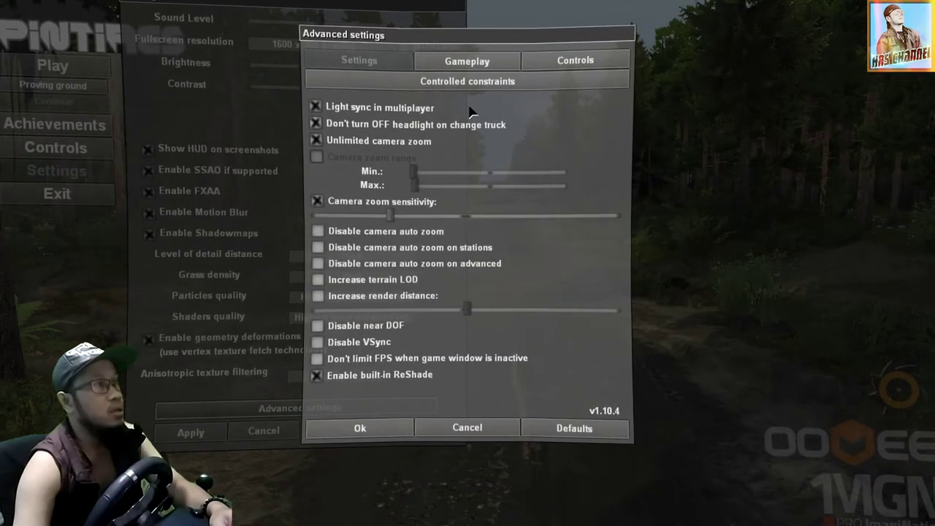
pyautogui.click(475, 64)
pyautogui.click(588, 63)
pyautogui.click(476, 86)
pyautogui.click(382, 64)
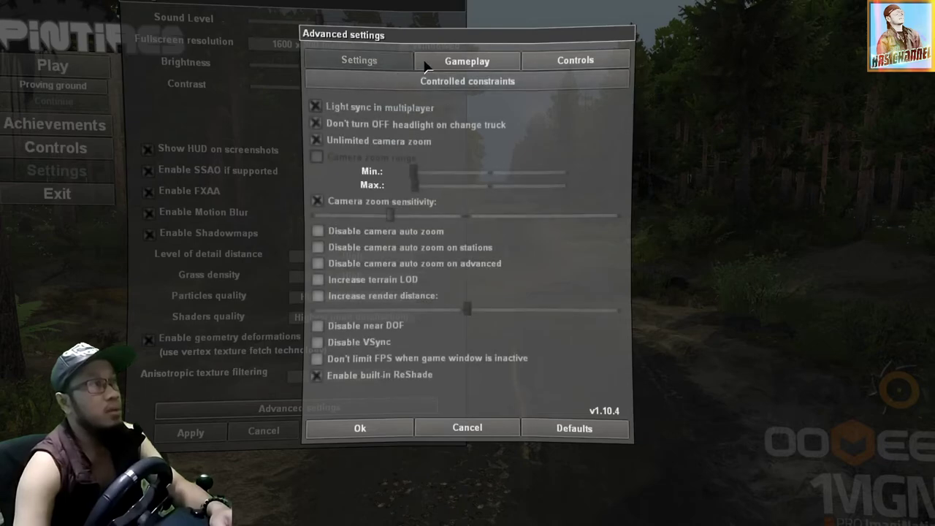
pyautogui.click(452, 65)
pyautogui.click(573, 60)
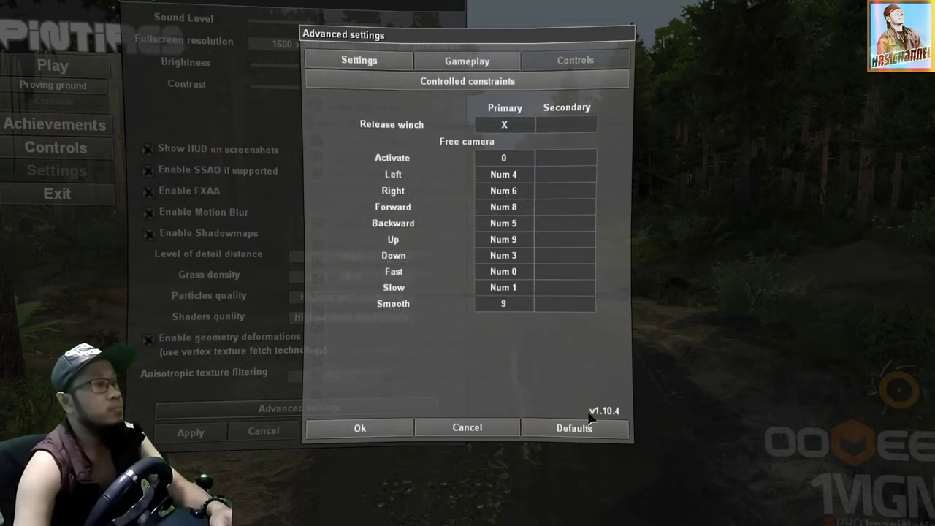
pyautogui.click(383, 433)
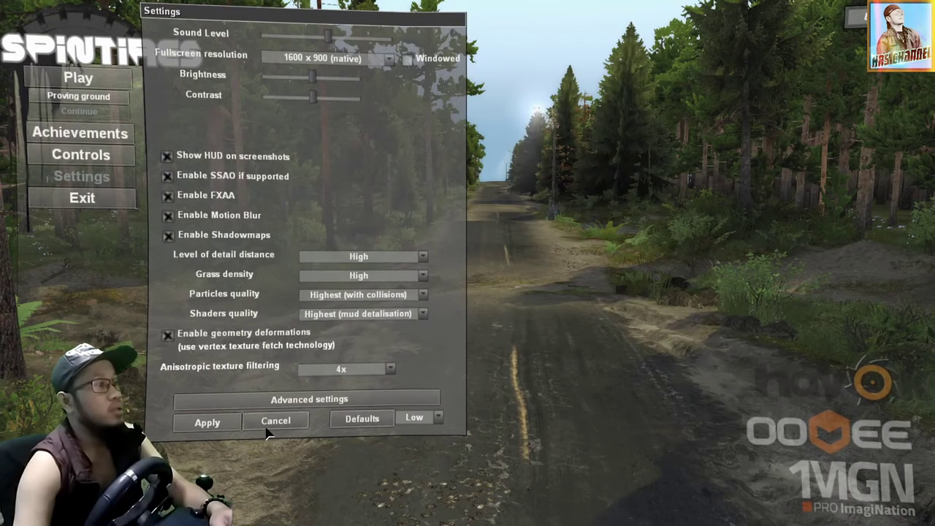
pyautogui.click(208, 423)
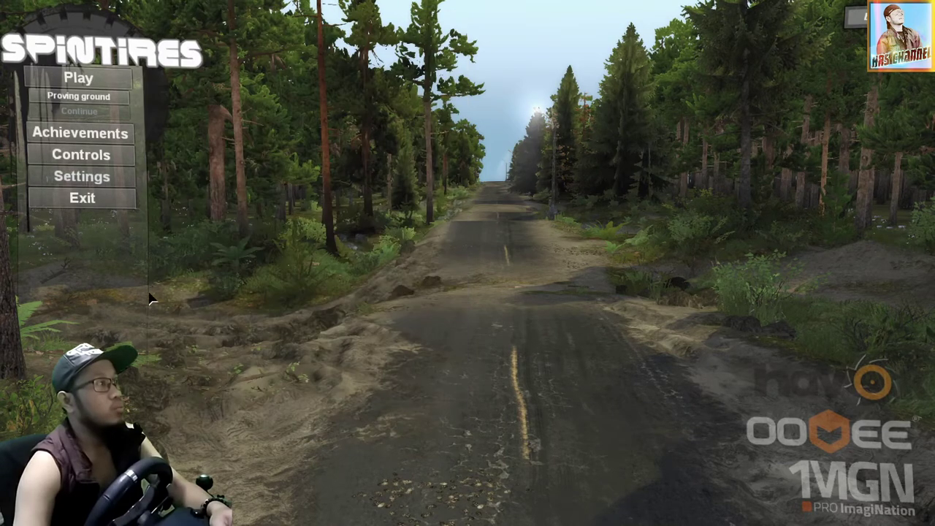
# Step: Look at the multiplayer game list, return to single player and choose The Hill as the map
pyautogui.click(92, 82)
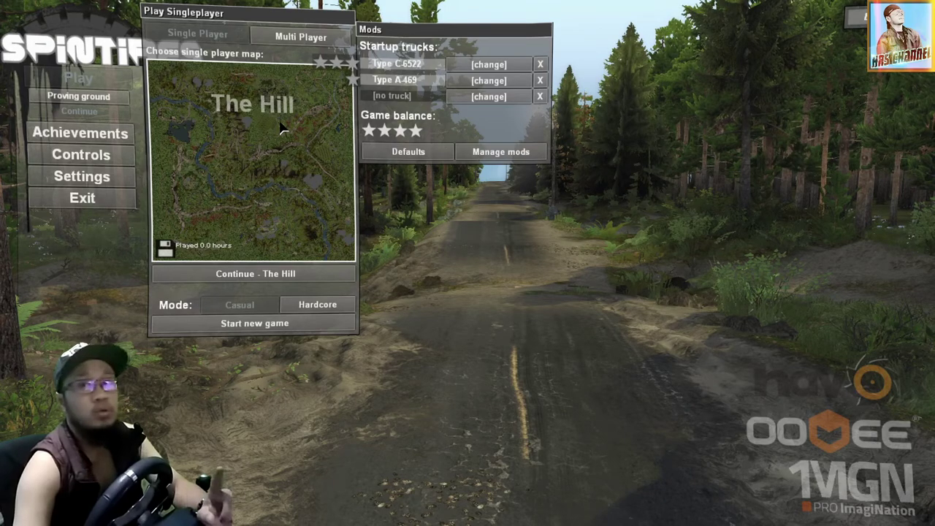
pyautogui.click(295, 43)
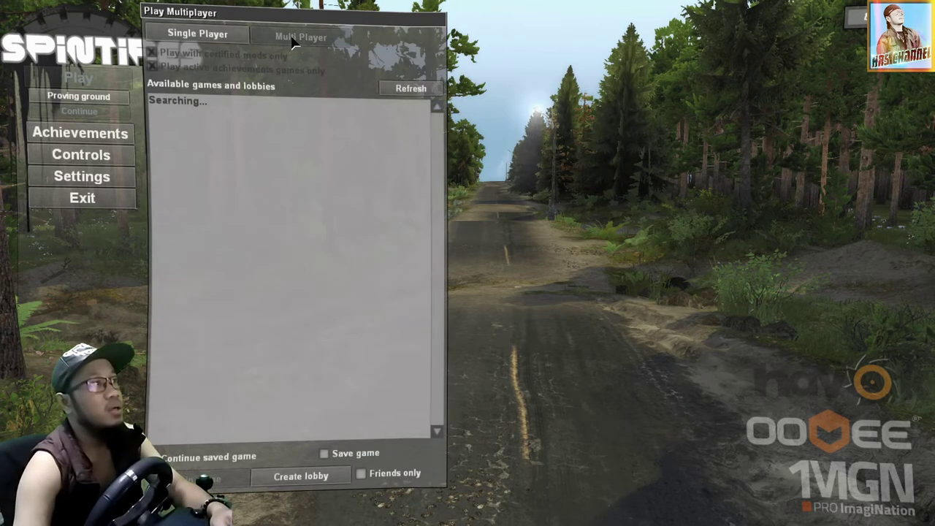
pyautogui.click(204, 38)
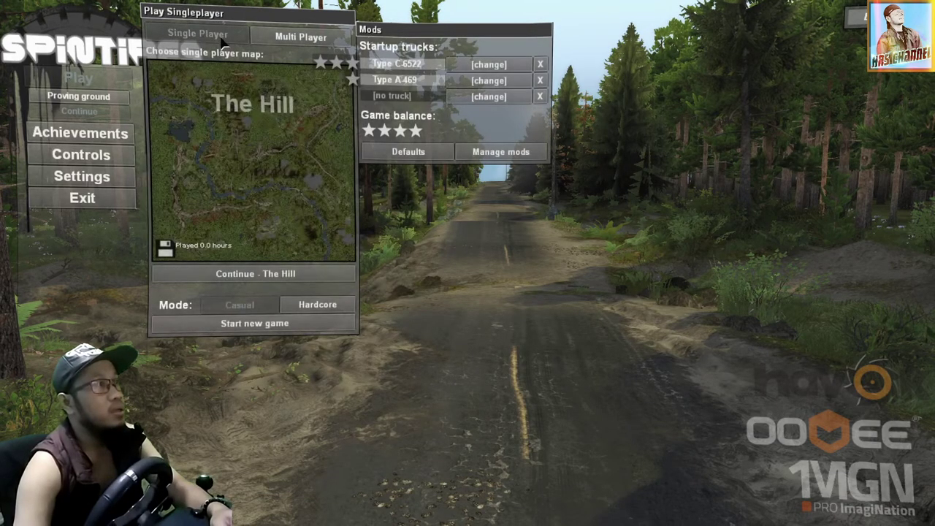
pyautogui.click(304, 147)
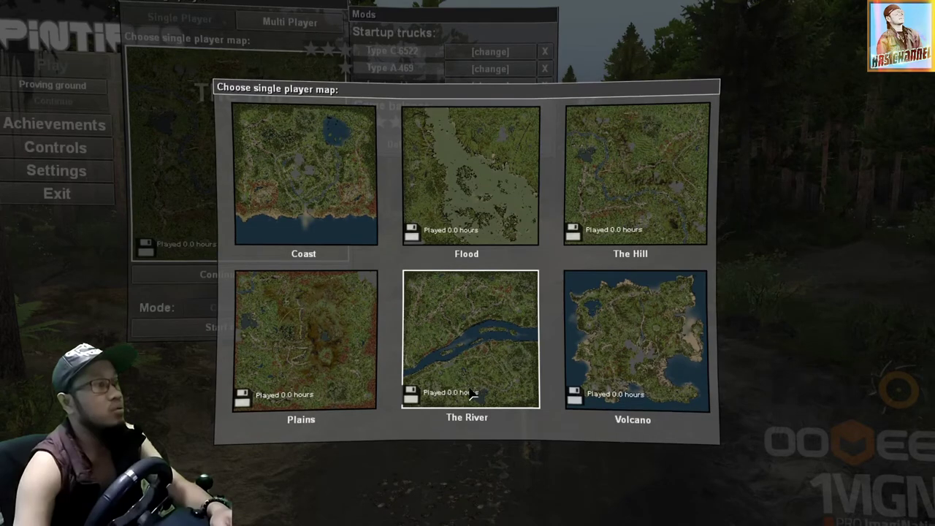
pyautogui.click(686, 215)
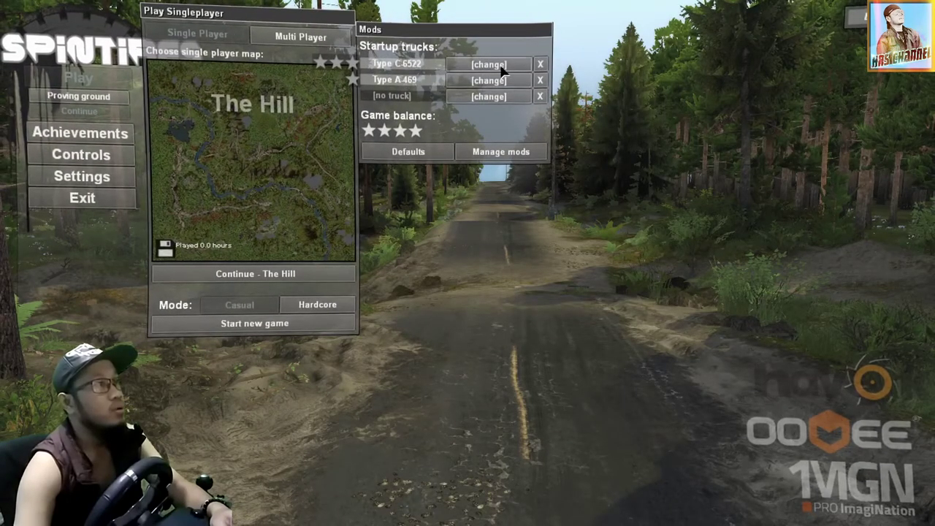
# Step: Put the BMW X3 in the first truck slot and start a new casual game on The Hill
pyautogui.click(496, 73)
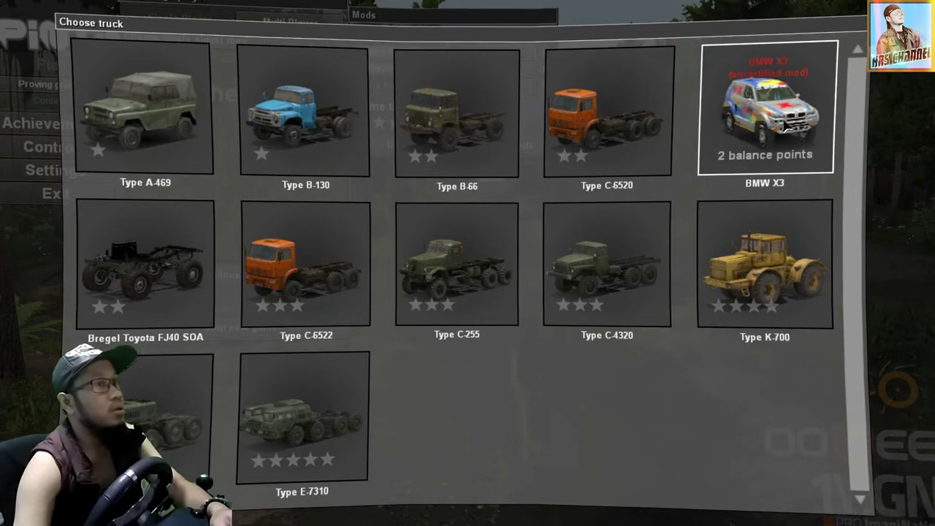
pyautogui.click(829, 130)
pyautogui.click(264, 324)
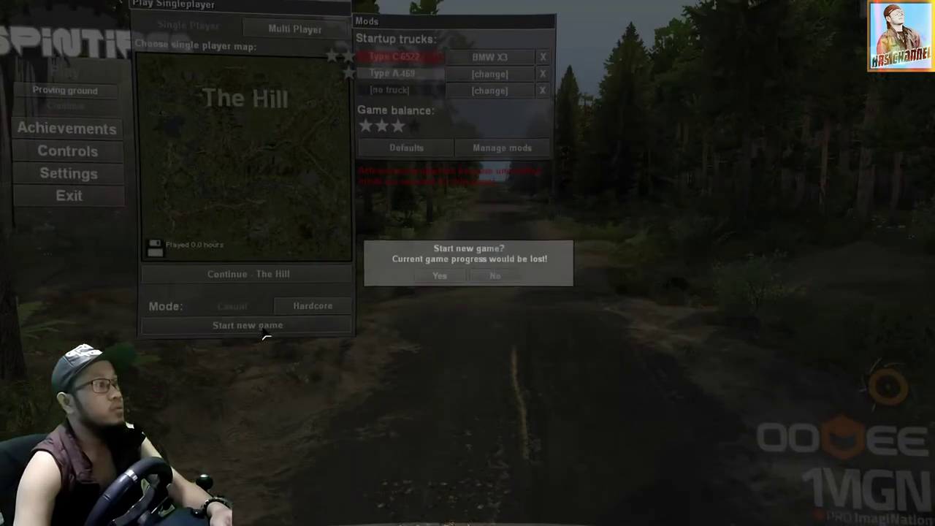
pyautogui.click(438, 276)
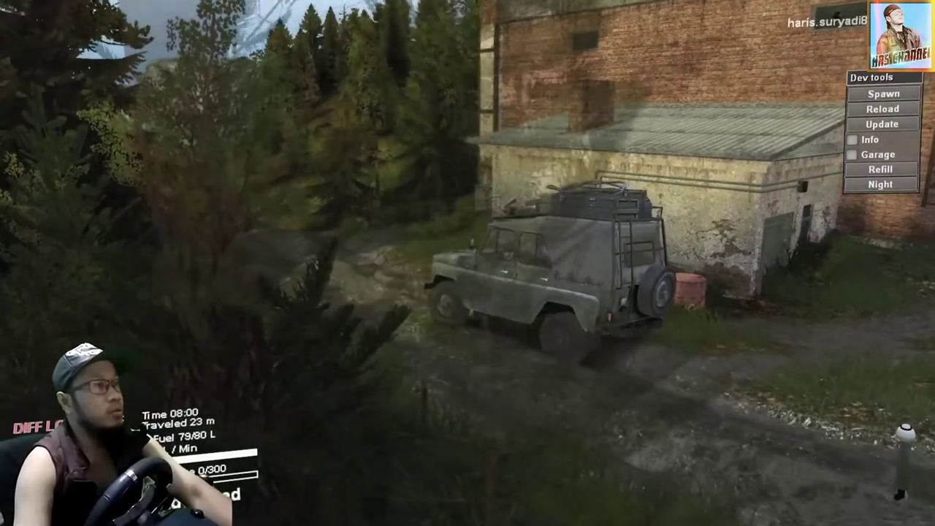
# Step: Exit Spintires from the running game and return to the desktop
pyautogui.press('Escape')
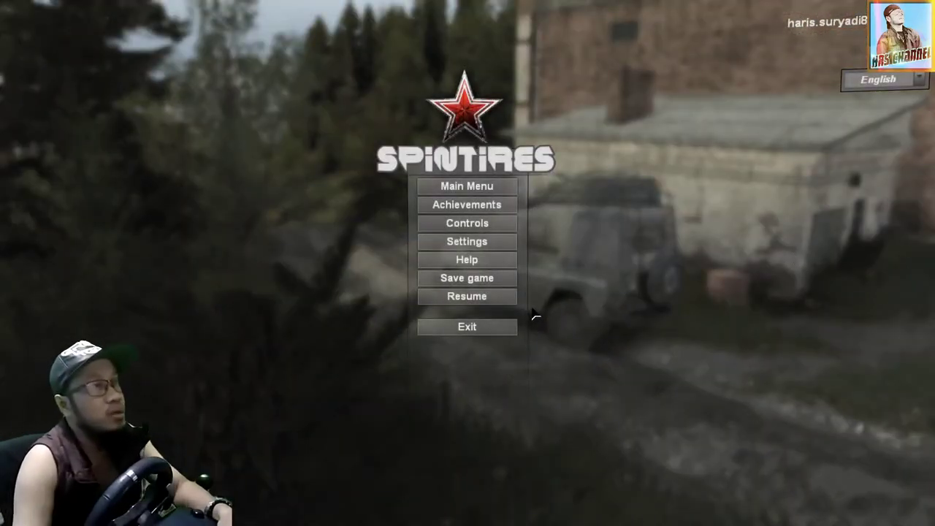
pyautogui.click(469, 333)
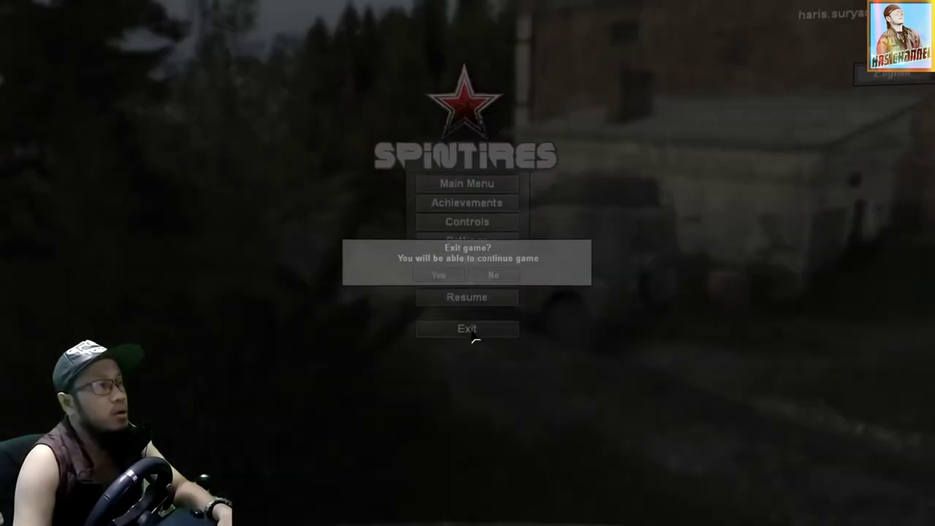
pyautogui.click(437, 276)
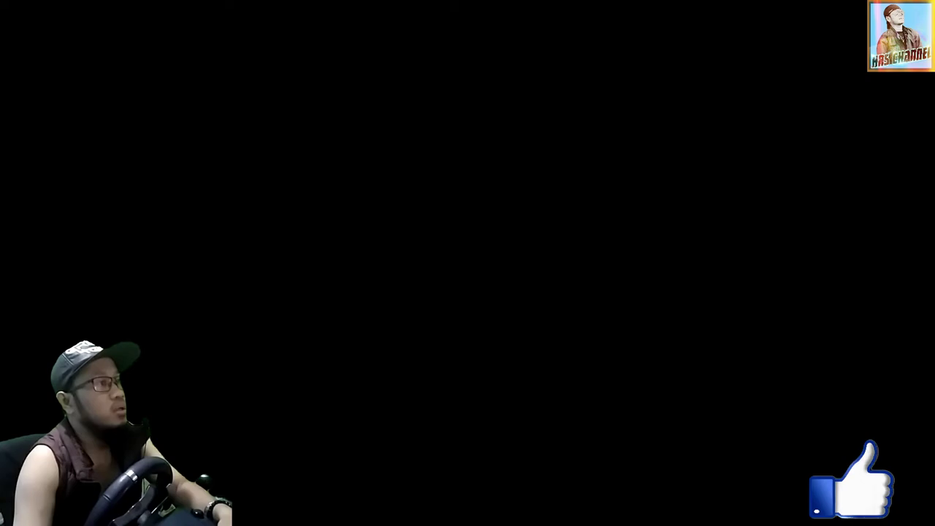
pyautogui.rightClick(425, 196)
pyautogui.click(459, 227)
pyautogui.rightClick(407, 195)
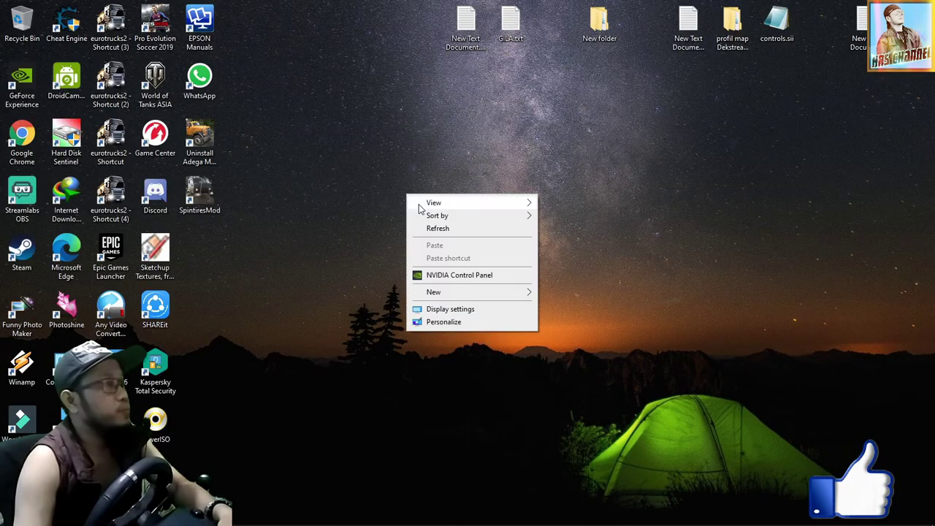
# Step: Refresh the desktop, start SpintiresMod and open the SnowRunner section of its mod settings
pyautogui.click(441, 230)
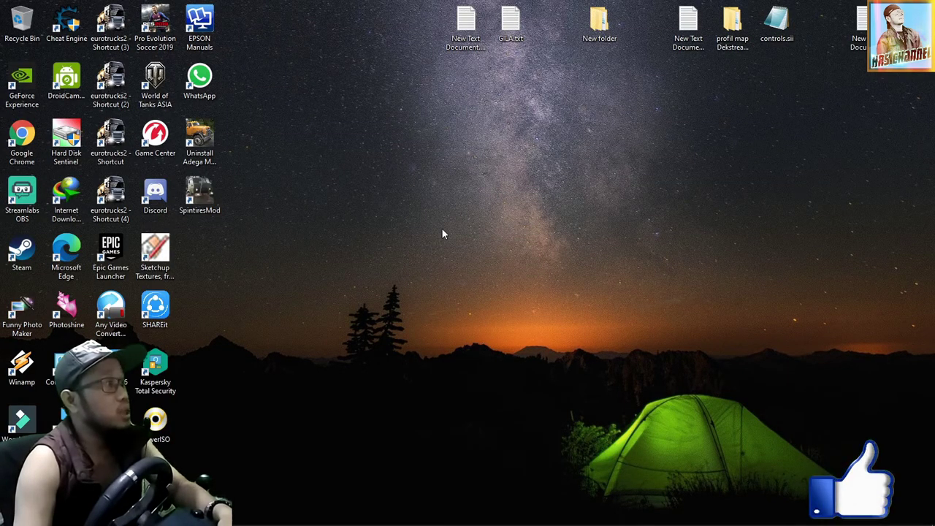
pyautogui.doubleClick(207, 199)
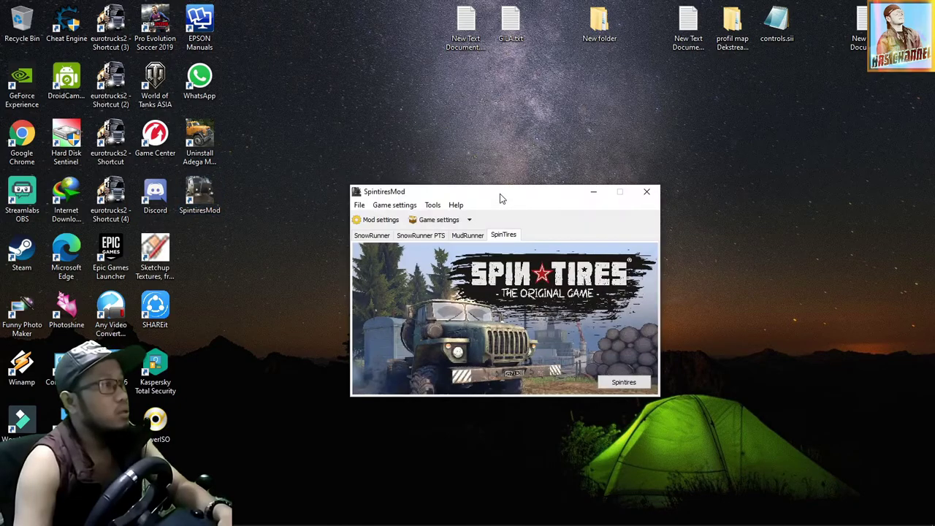
pyautogui.click(377, 238)
pyautogui.click(383, 219)
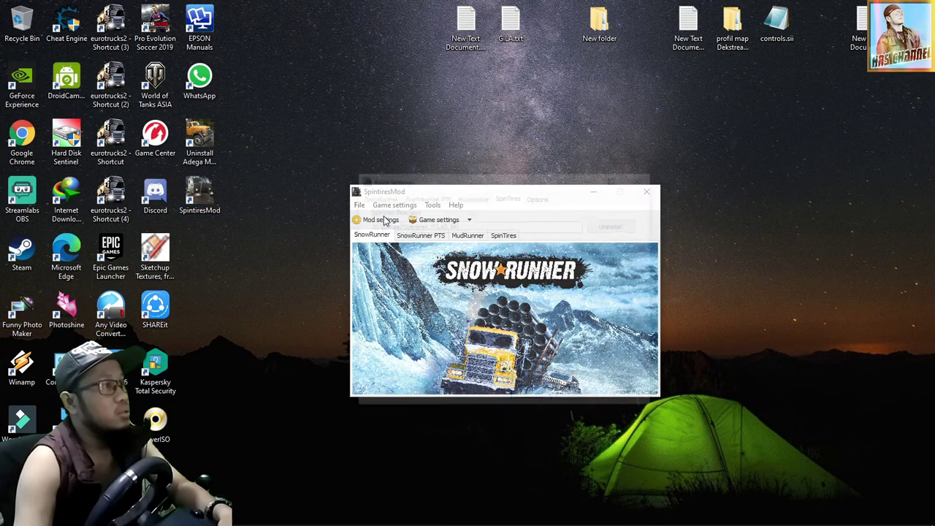
pyautogui.click(379, 197)
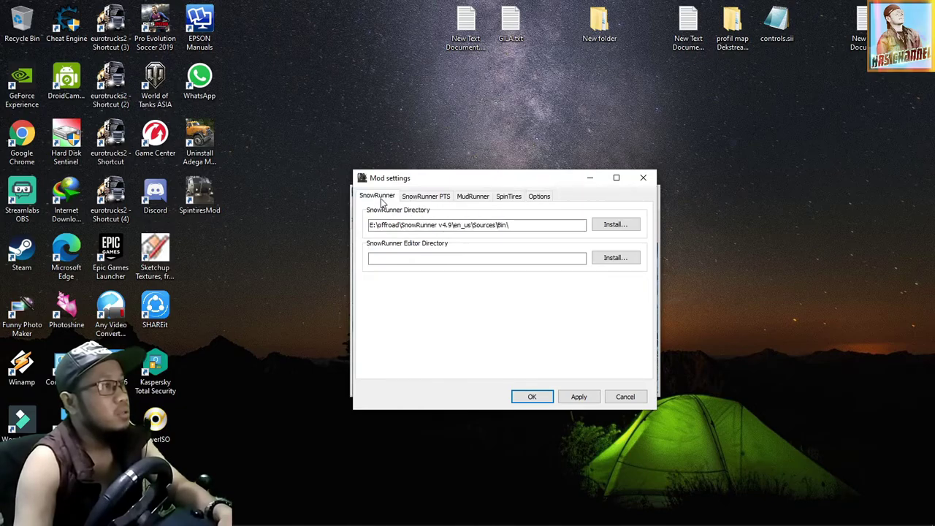
# Step: Set the SnowRunner directory to the Bin folder under SnowRunner v4.9, en_us, Sources on drive E, then apply and accept the mod settings
pyautogui.click(620, 225)
pyautogui.scroll(-2, 477, 303)
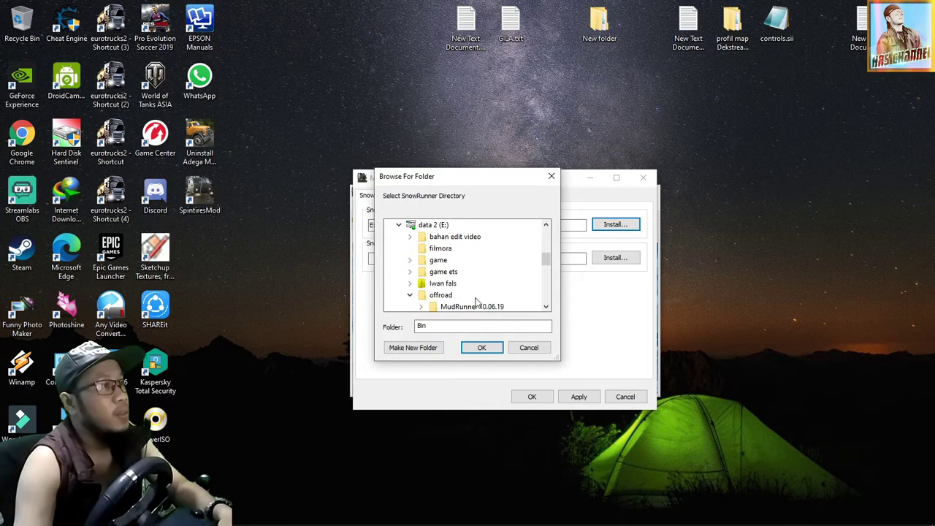
pyautogui.scroll(-1, 477, 301)
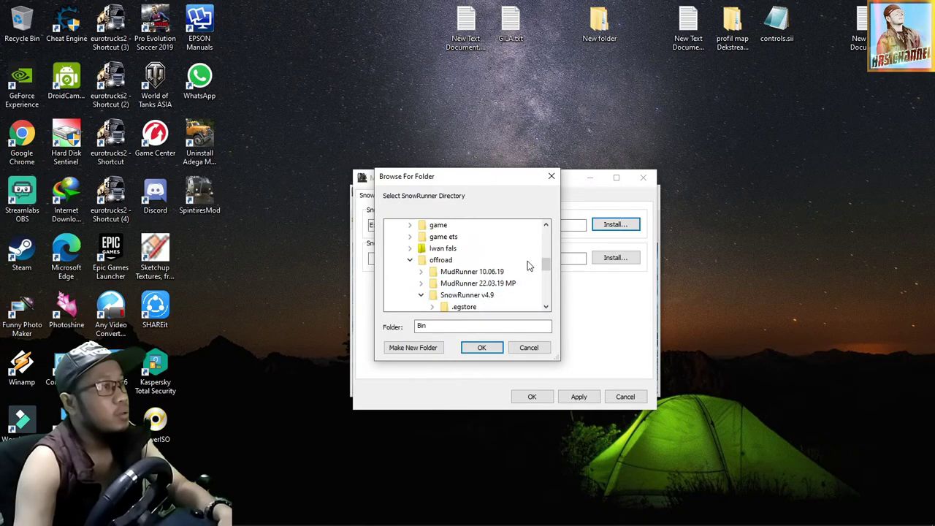
pyautogui.scroll(-1, 504, 273)
pyautogui.click(478, 262)
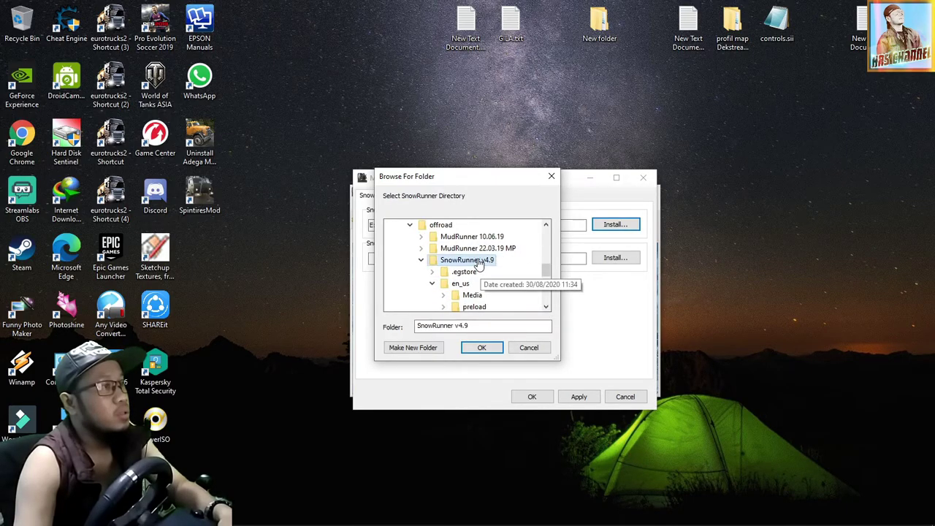
pyautogui.click(460, 283)
pyautogui.scroll(-2, 483, 285)
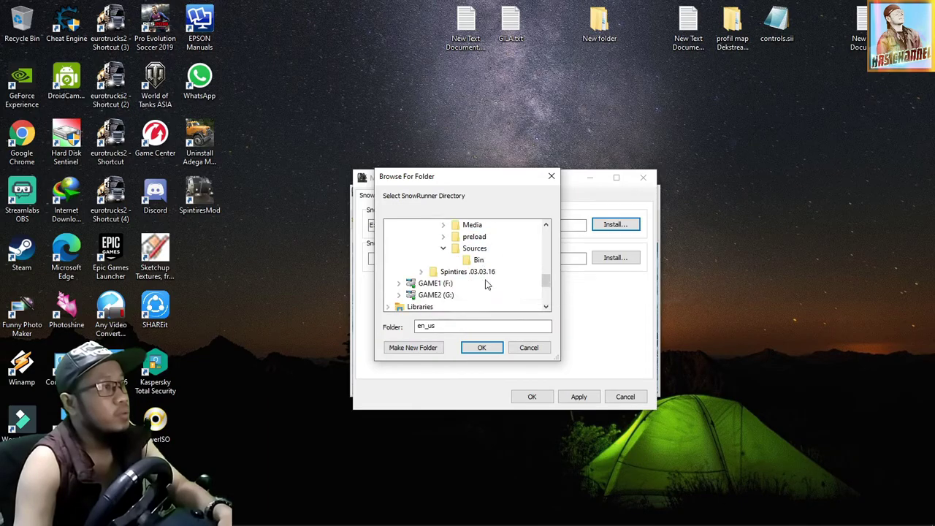
pyautogui.click(479, 261)
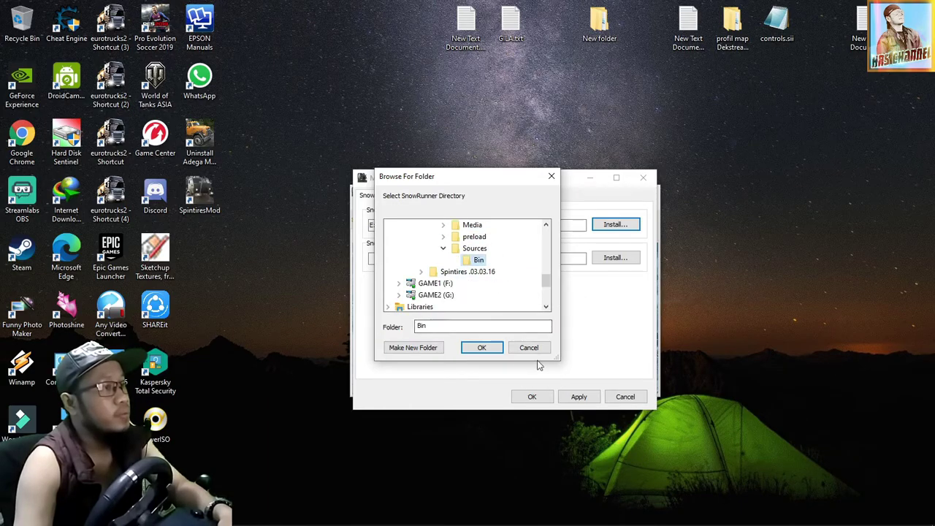
pyautogui.click(485, 349)
pyautogui.click(578, 397)
pyautogui.click(532, 397)
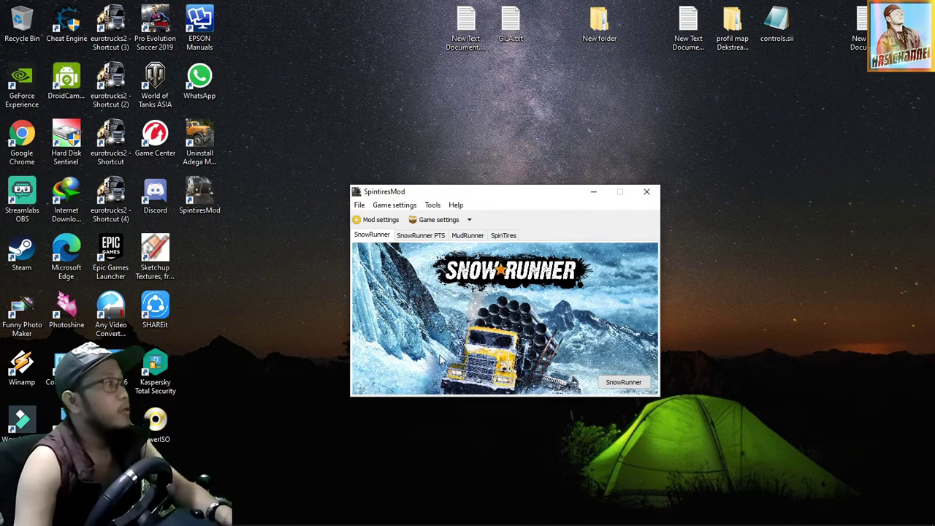
pyautogui.rightClick(262, 256)
pyautogui.click(292, 287)
pyautogui.rightClick(261, 255)
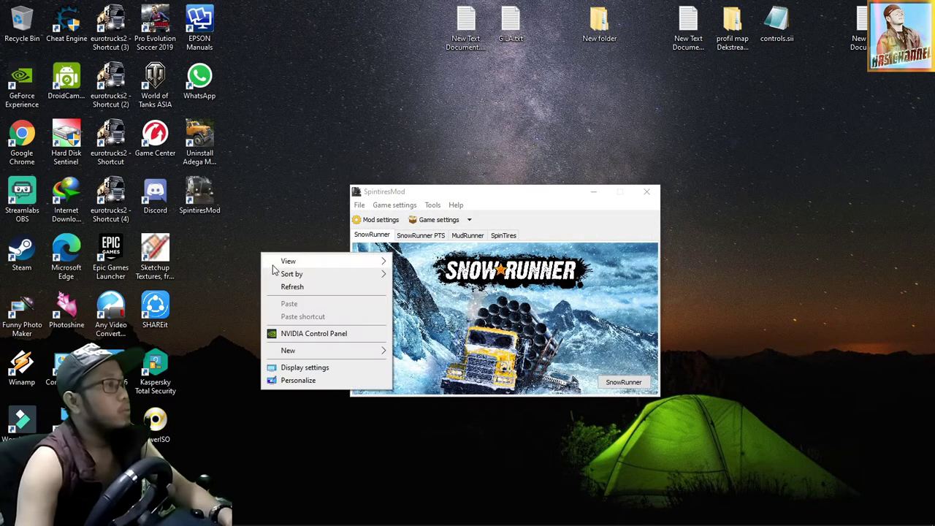
pyautogui.click(296, 287)
pyautogui.rightClick(261, 256)
pyautogui.click(300, 288)
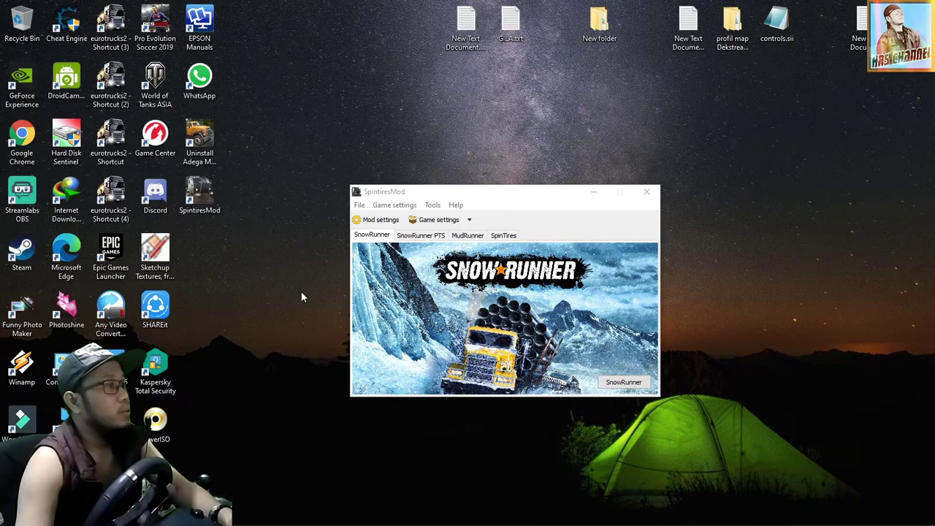
pyautogui.rightClick(274, 242)
pyautogui.click(289, 278)
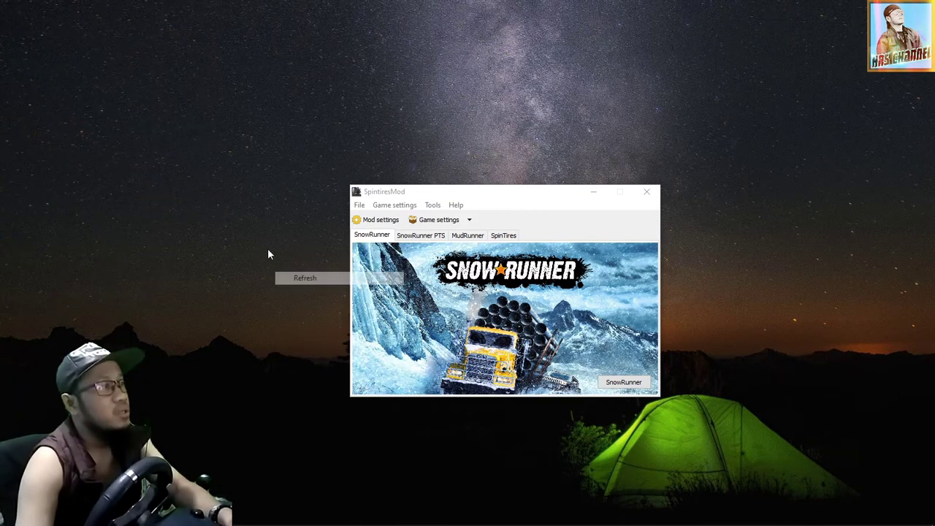
pyautogui.rightClick(261, 242)
pyautogui.click(290, 278)
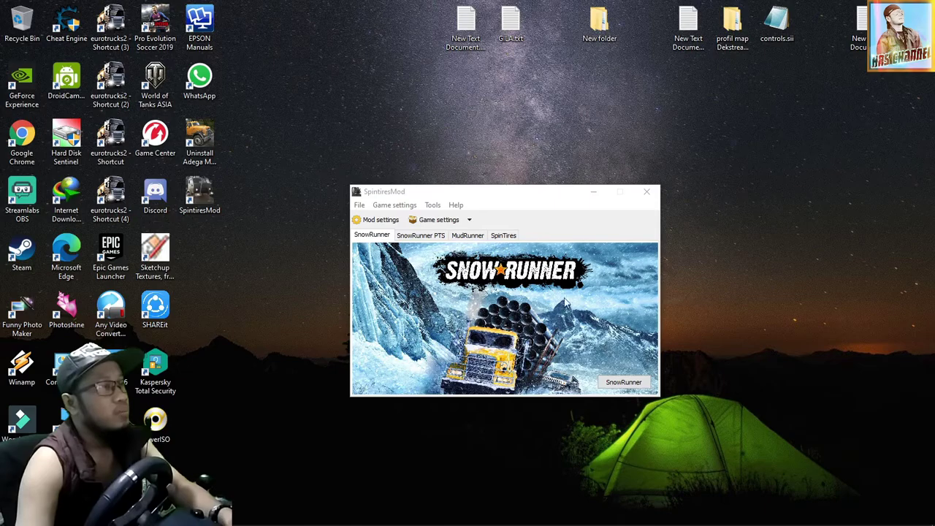
# Step: Launch SnowRunner through SpintiresMod
pyautogui.click(626, 383)
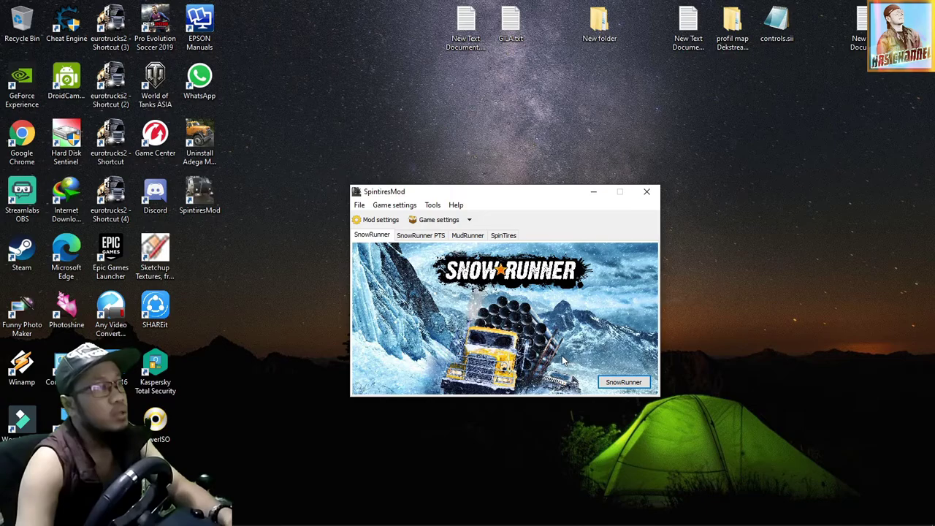
pyautogui.moveTo(515, 514)
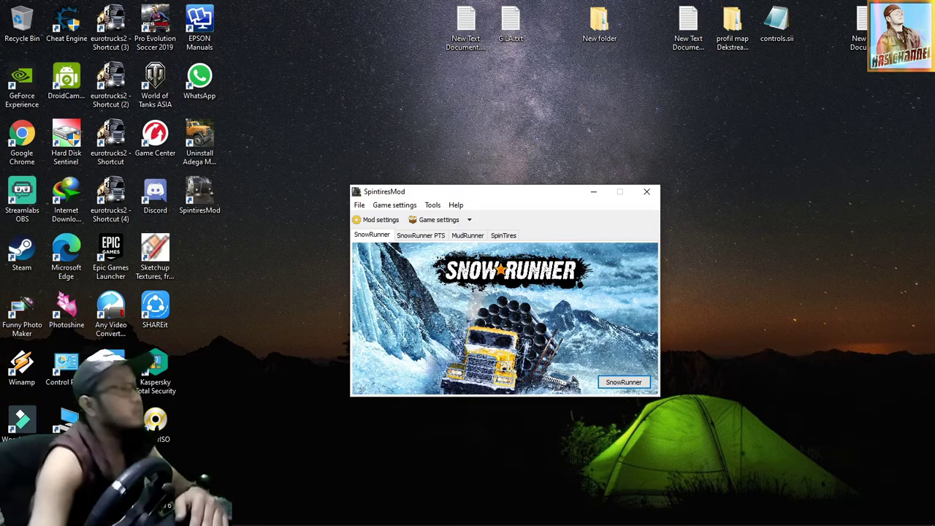
pyautogui.rightClick(476, 114)
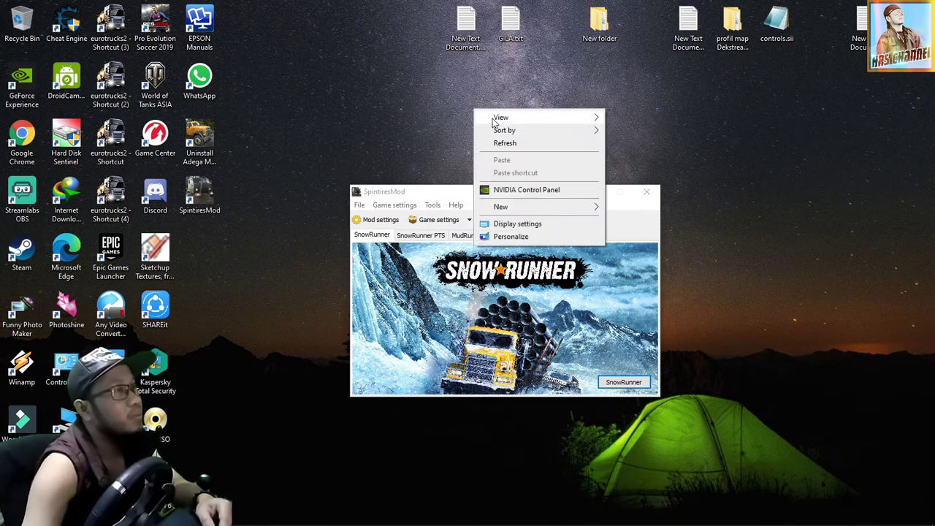
pyautogui.click(509, 143)
pyautogui.rightClick(480, 109)
pyautogui.click(508, 144)
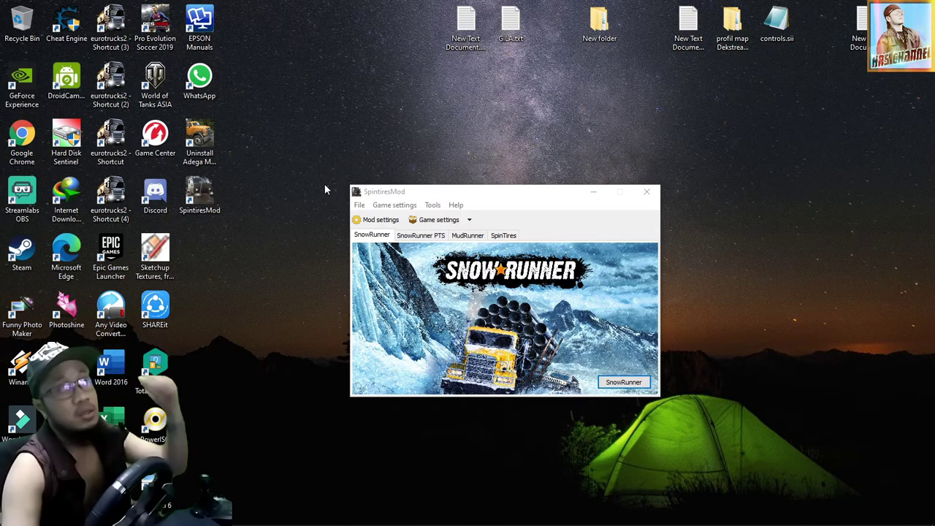
pyautogui.rightClick(271, 187)
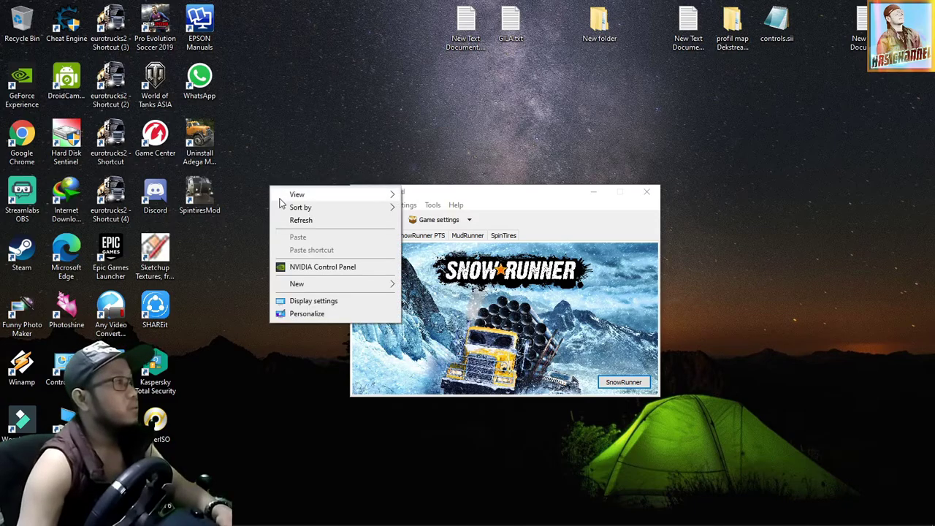
pyautogui.click(301, 221)
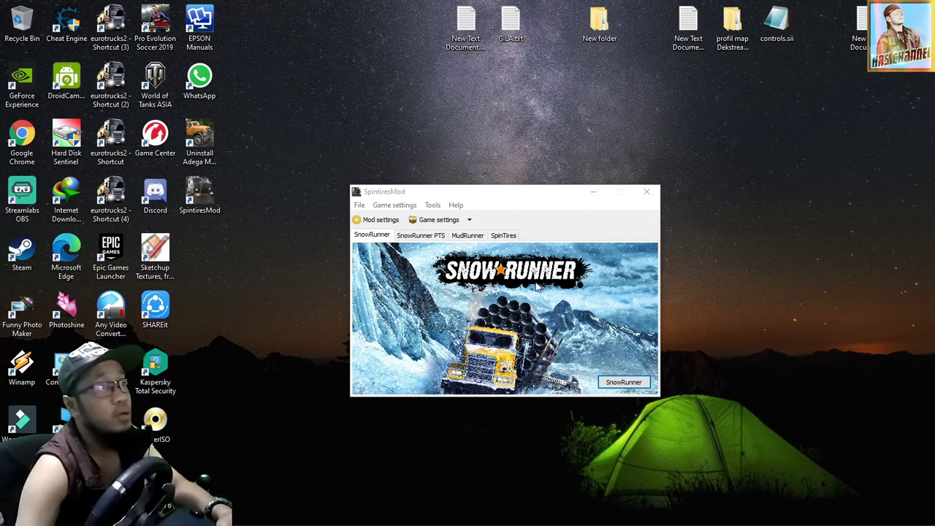
pyautogui.rightClick(282, 238)
pyautogui.click(316, 275)
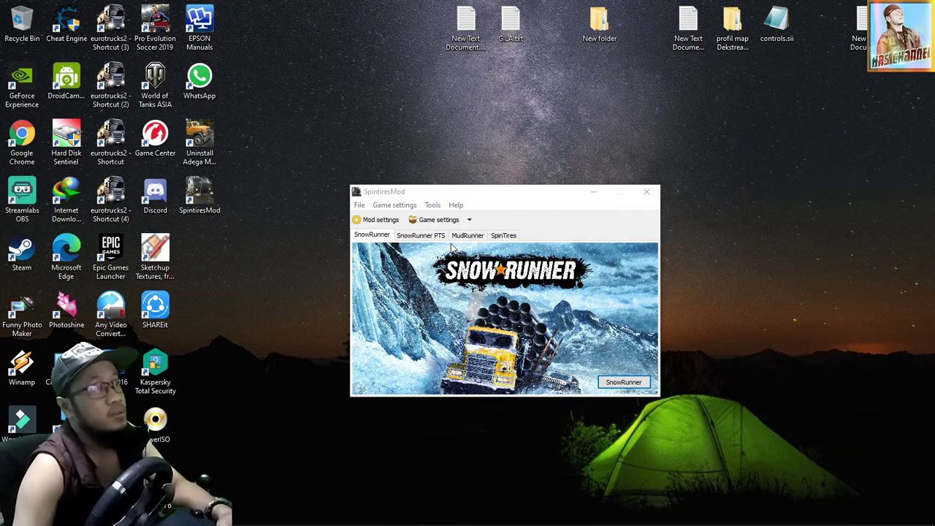
# Step: Look at the SnowRunner PTS and MudRunner launch pages in SpintiresMod and return to the SnowRunner page
pyautogui.click(422, 235)
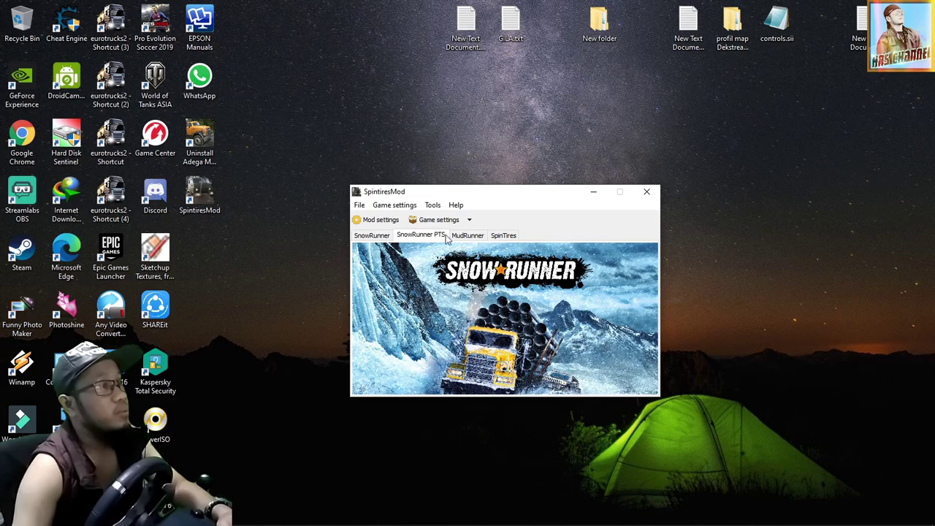
pyautogui.click(466, 236)
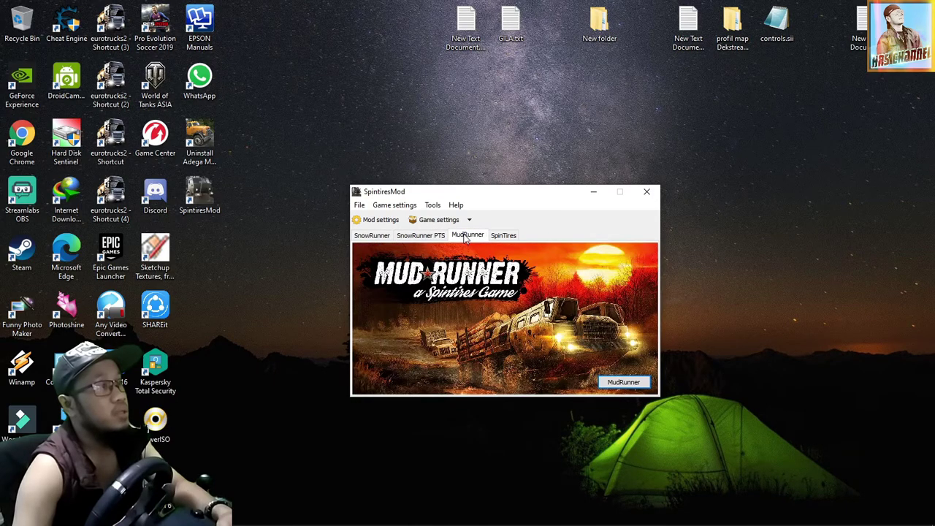
pyautogui.click(376, 237)
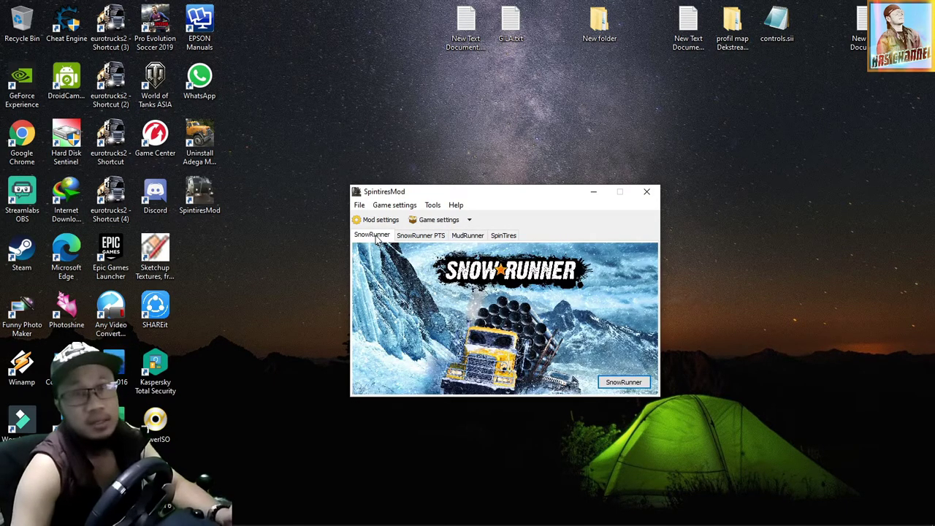